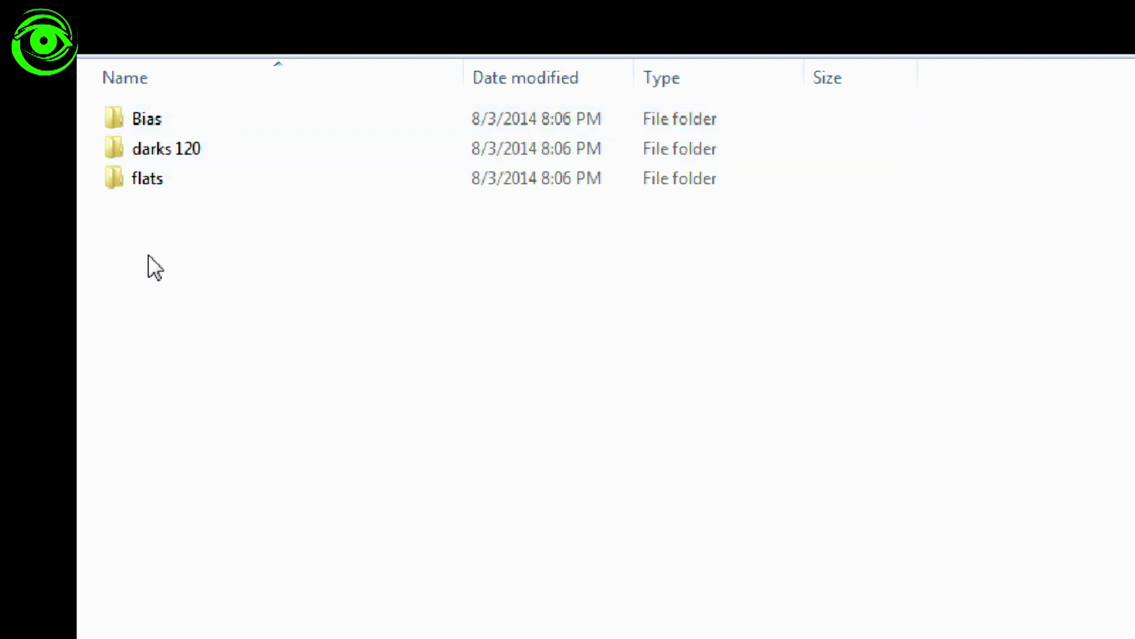
Step: Look through the ngc884 folder's light frames and its Processing subfolder
key(BackSpace)
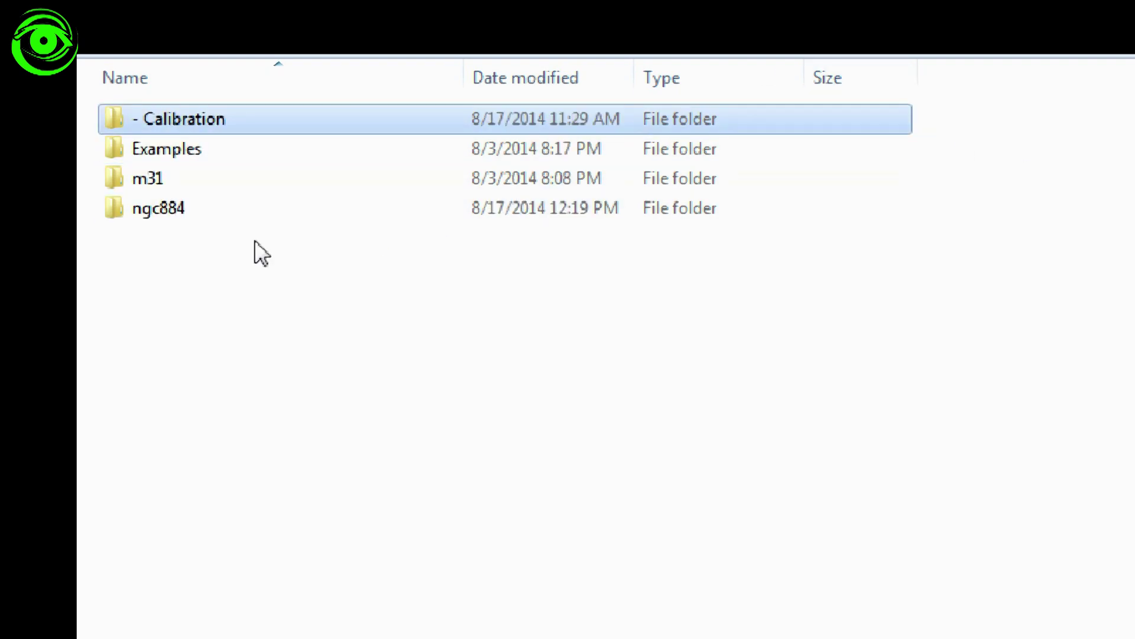
double_click(133, 206)
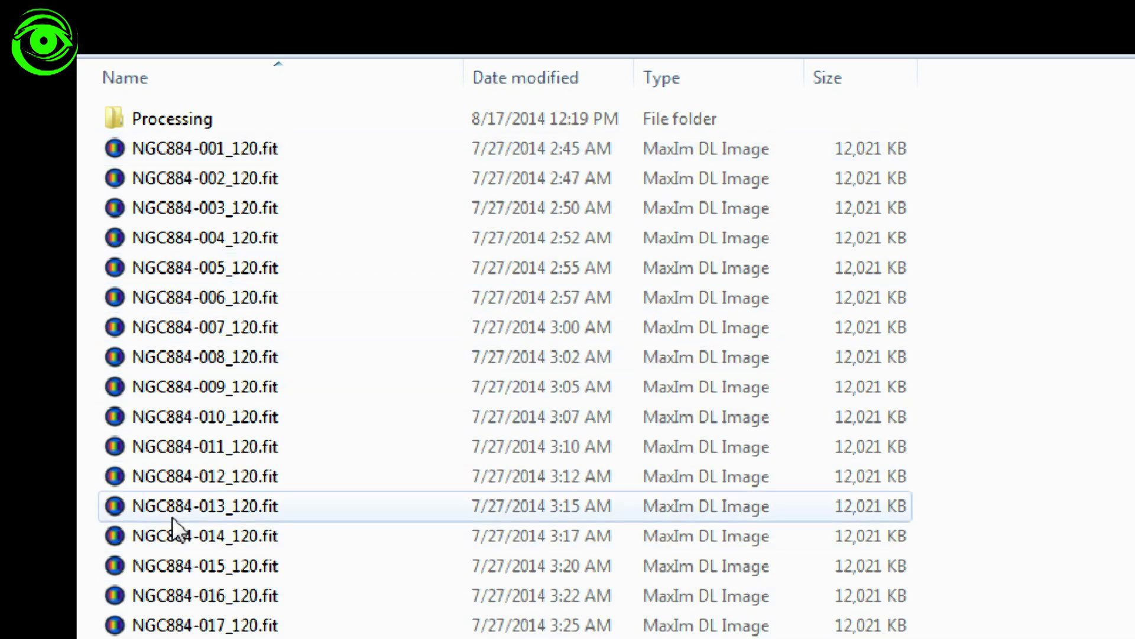
click(172, 151)
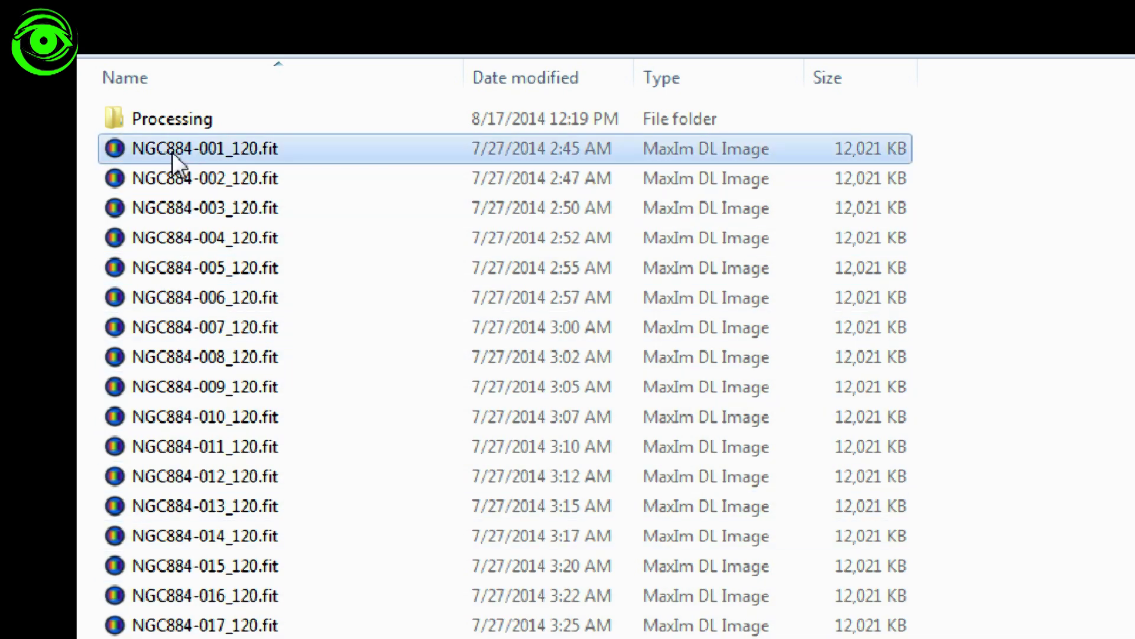
click(181, 599)
click(201, 268)
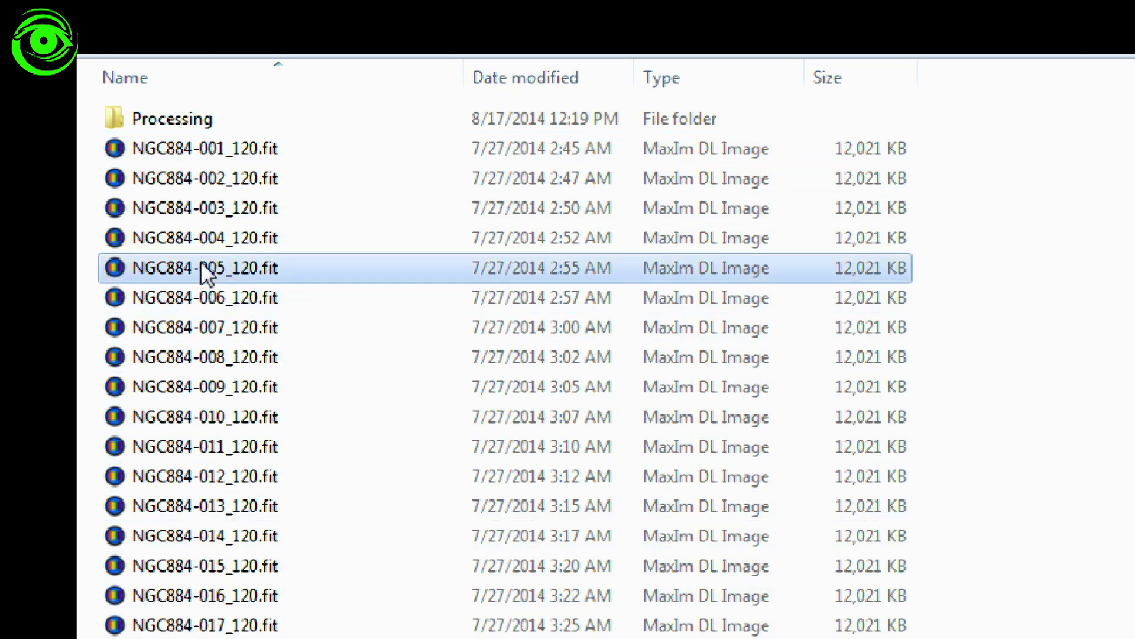
click(193, 175)
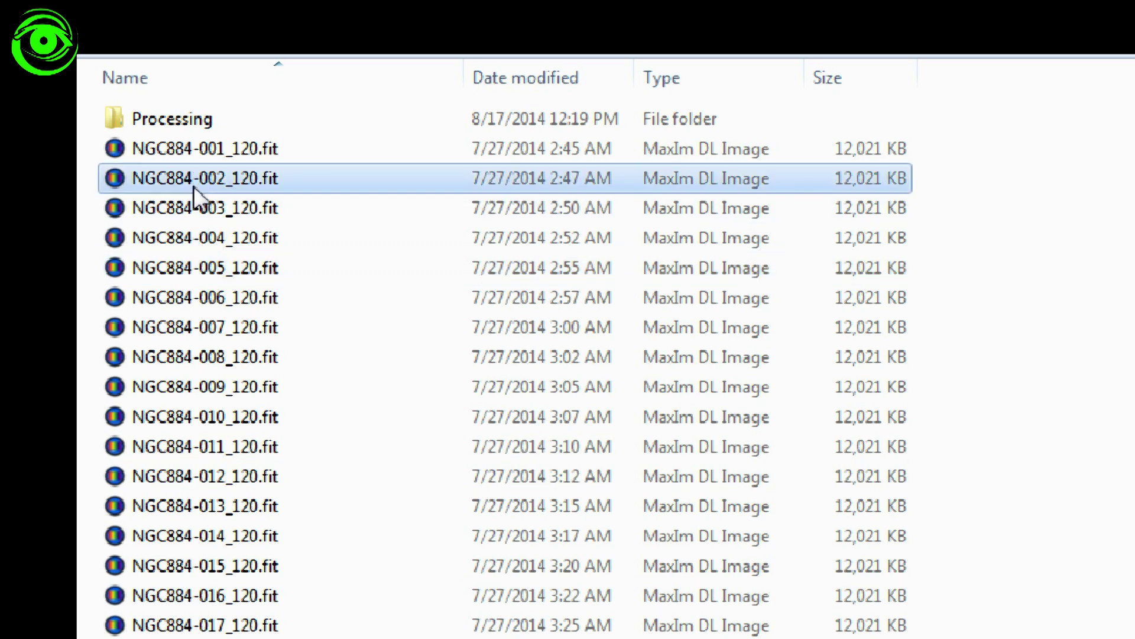
double_click(165, 123)
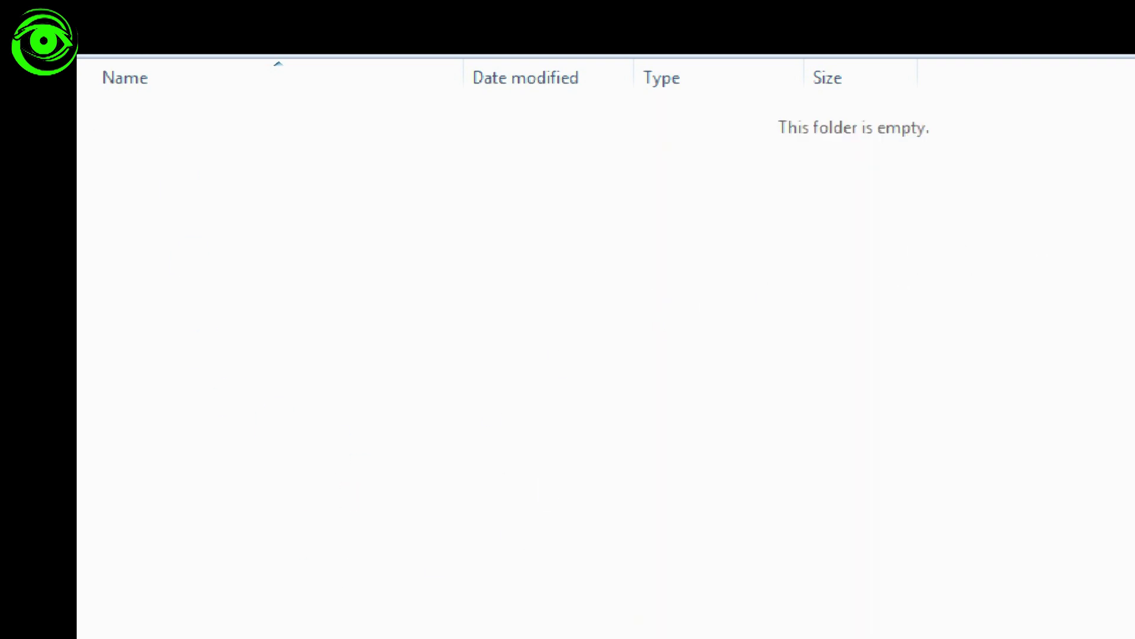
key(alt+Left)
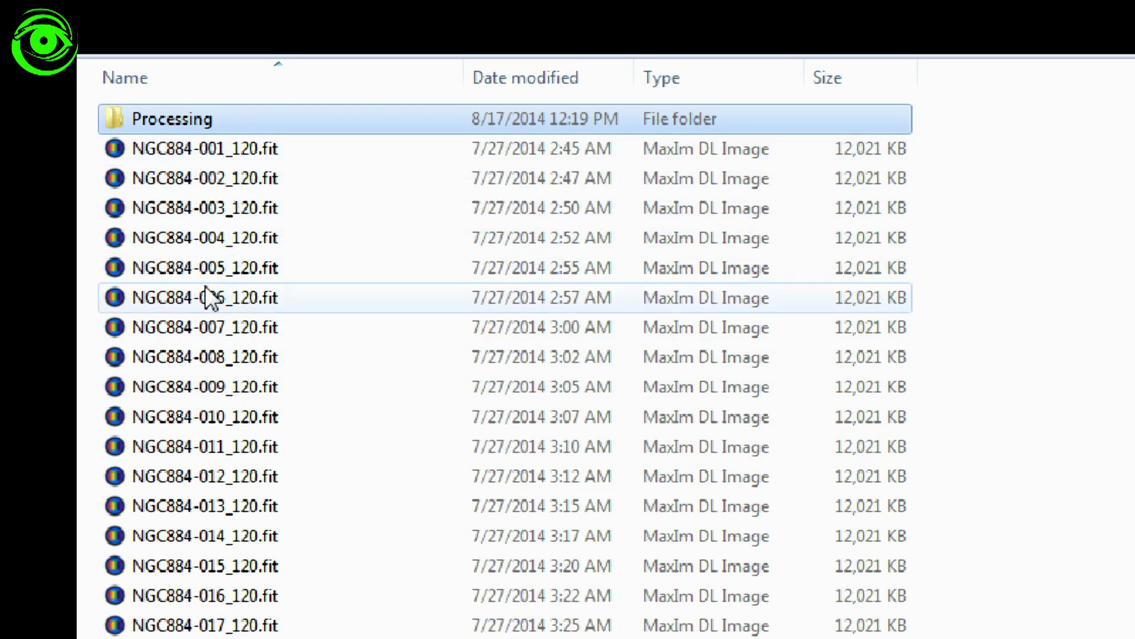
Step: Open all NGC884 light frames in MaxIm DL, examine the star field in frame 027 at different zoom levels, and close the images
click(176, 272)
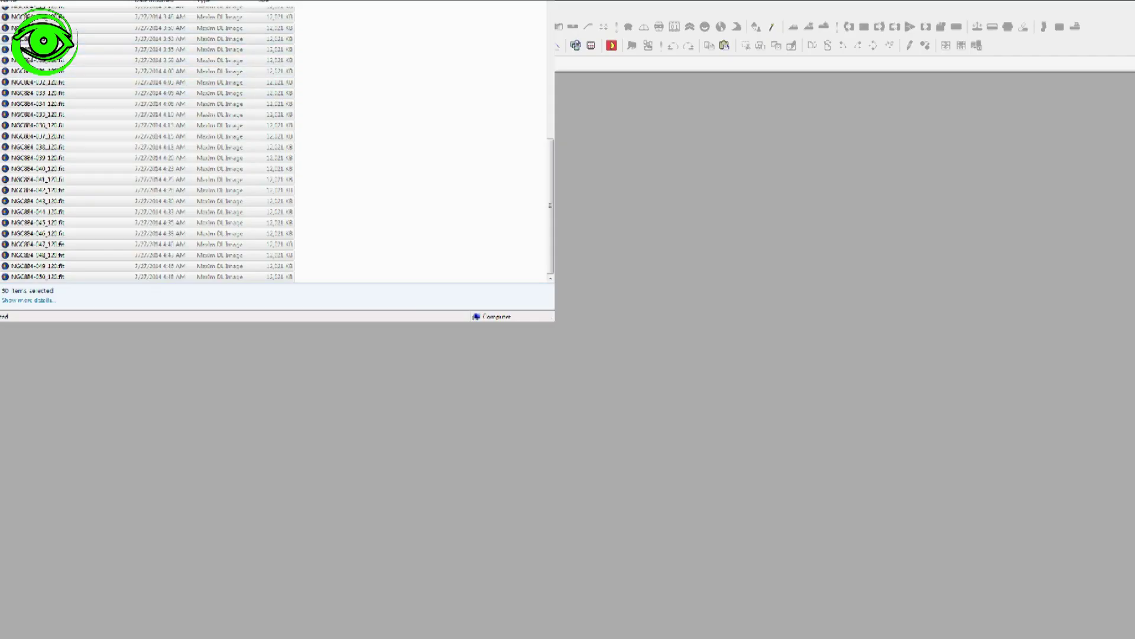
click(118, 2)
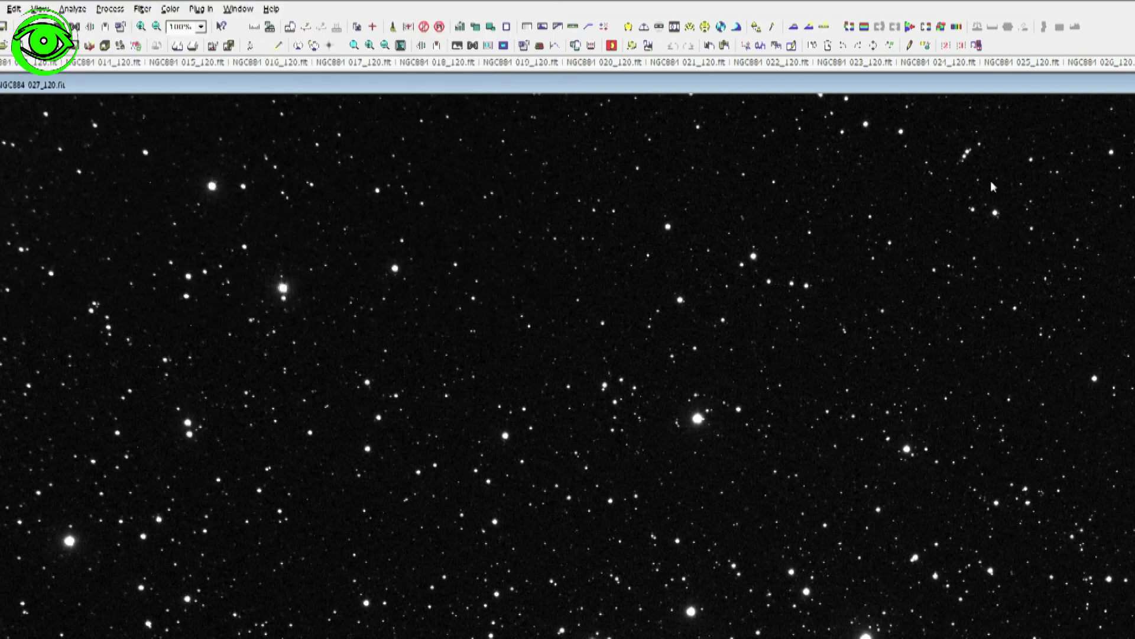
scroll(740, 292, down, 5)
scroll(693, 333, up, 6)
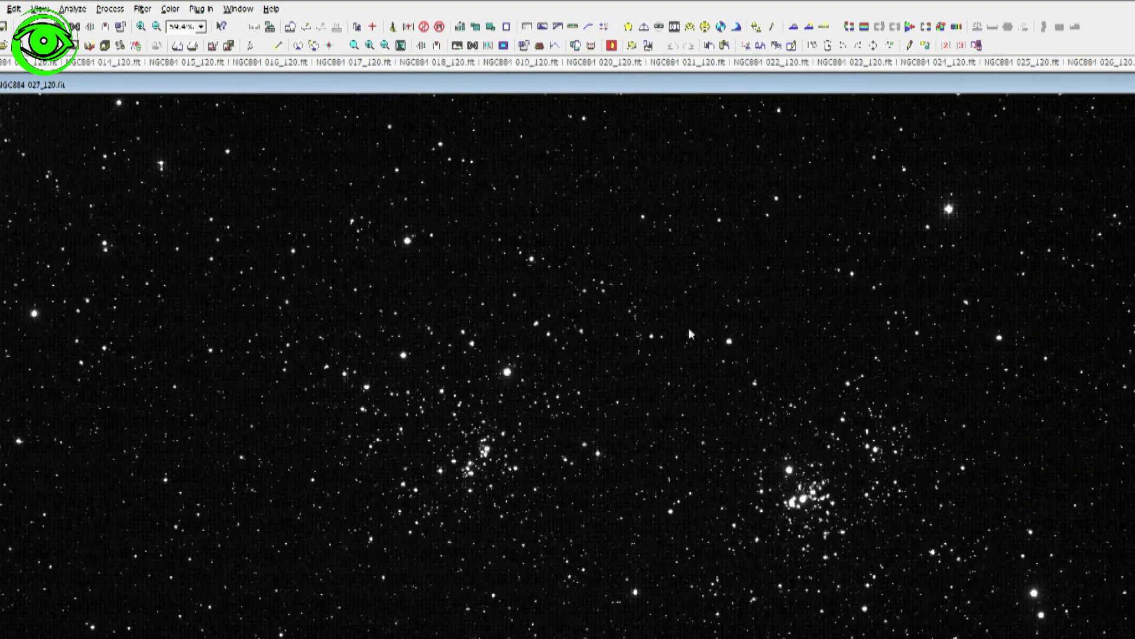
scroll(678, 335, up, 2)
scroll(711, 333, down, 3)
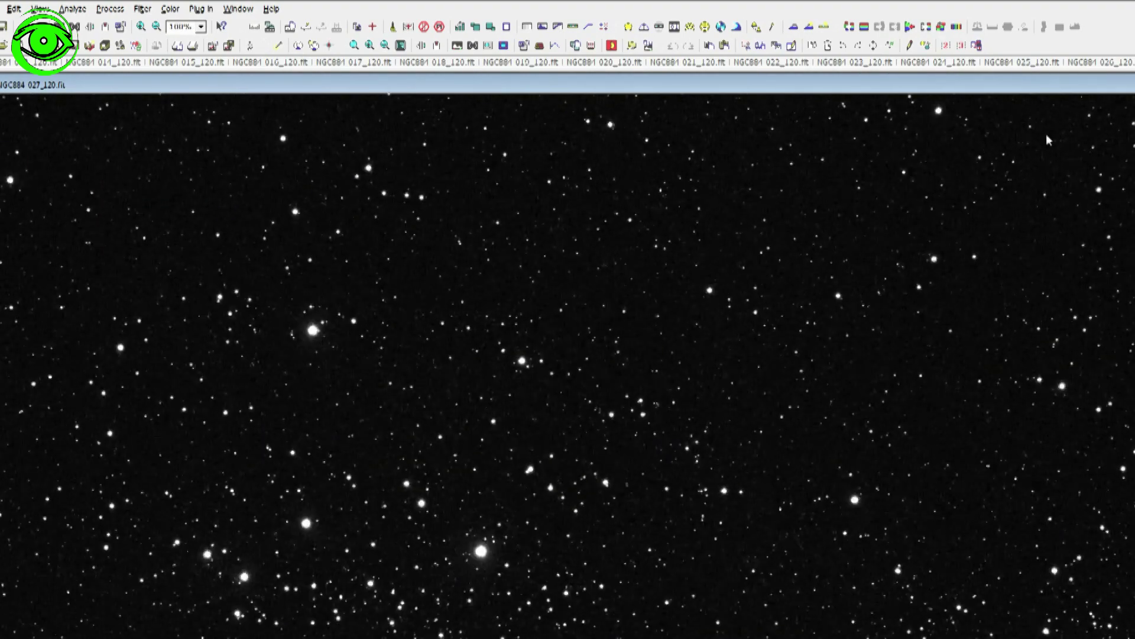
key(ctrl+F4)
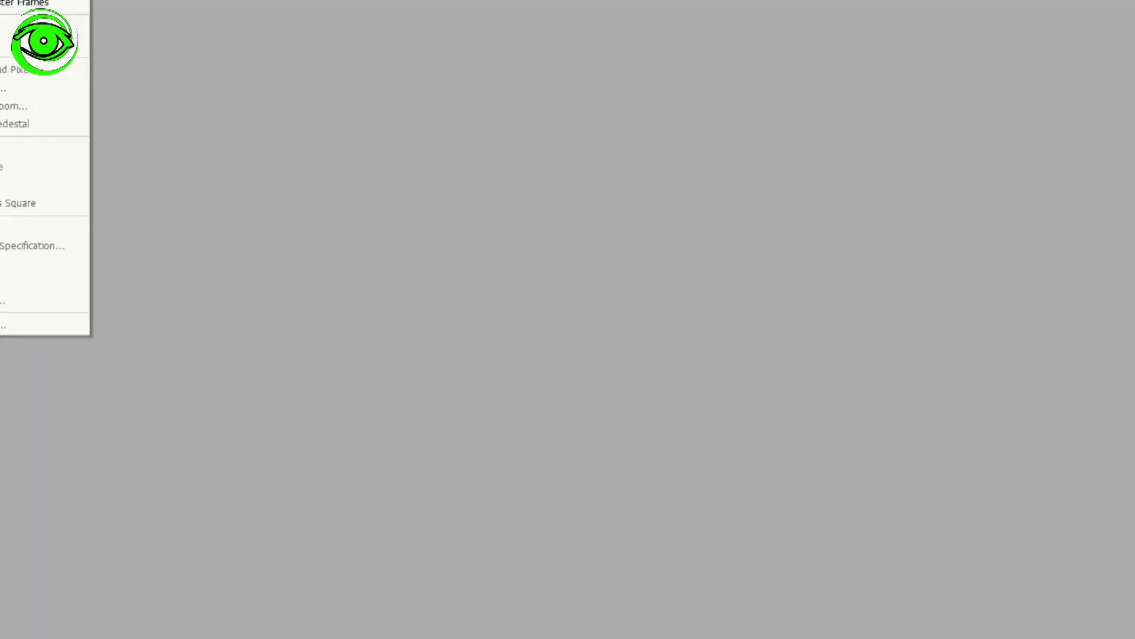
Step: Create a DARK calibration group and add all dark frames from the darks 120 folder to it
click(1, 2)
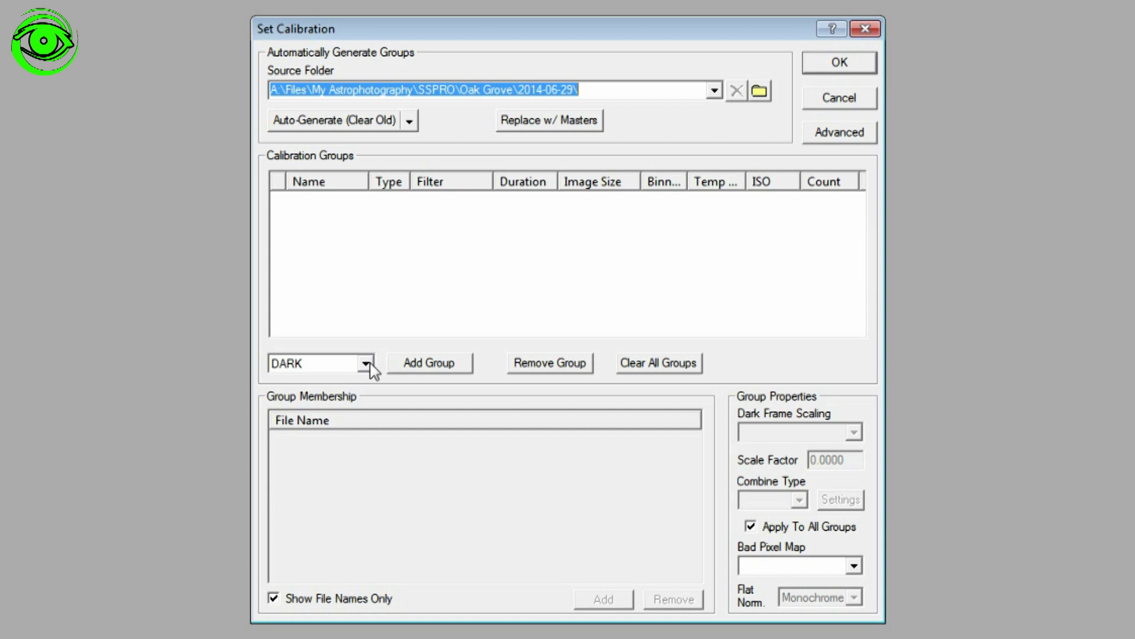
click(430, 366)
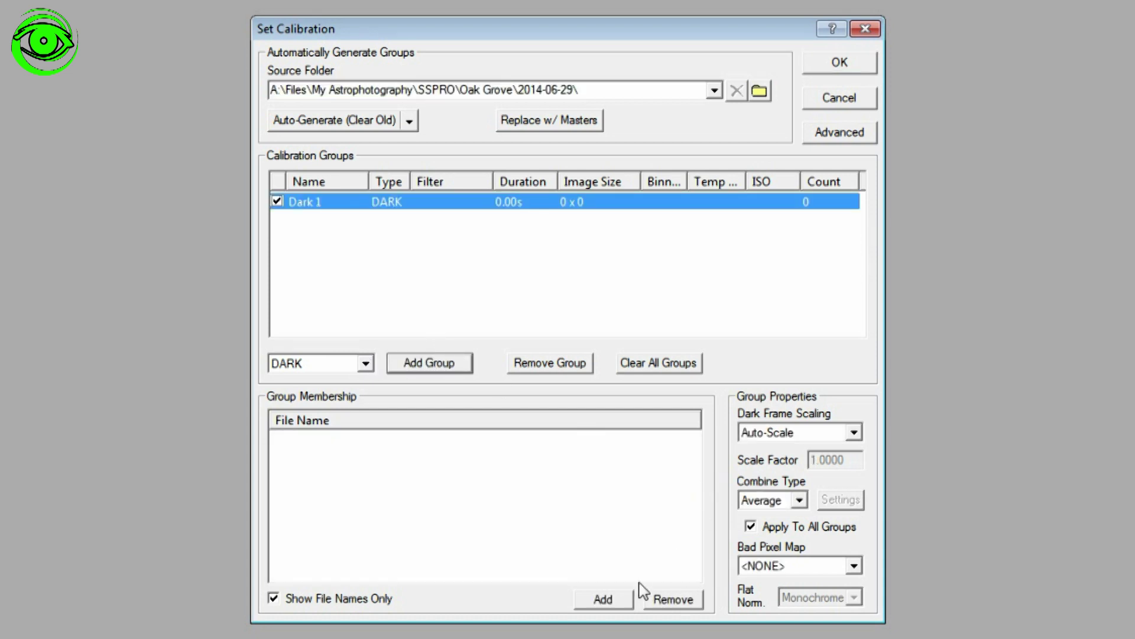
click(597, 609)
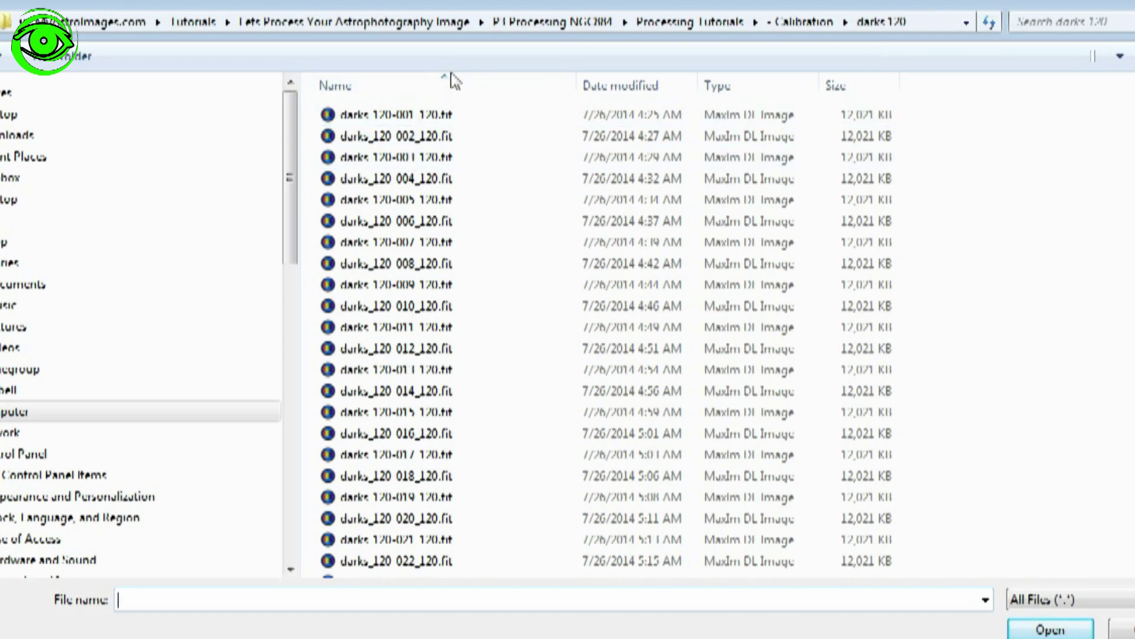
click(366, 117)
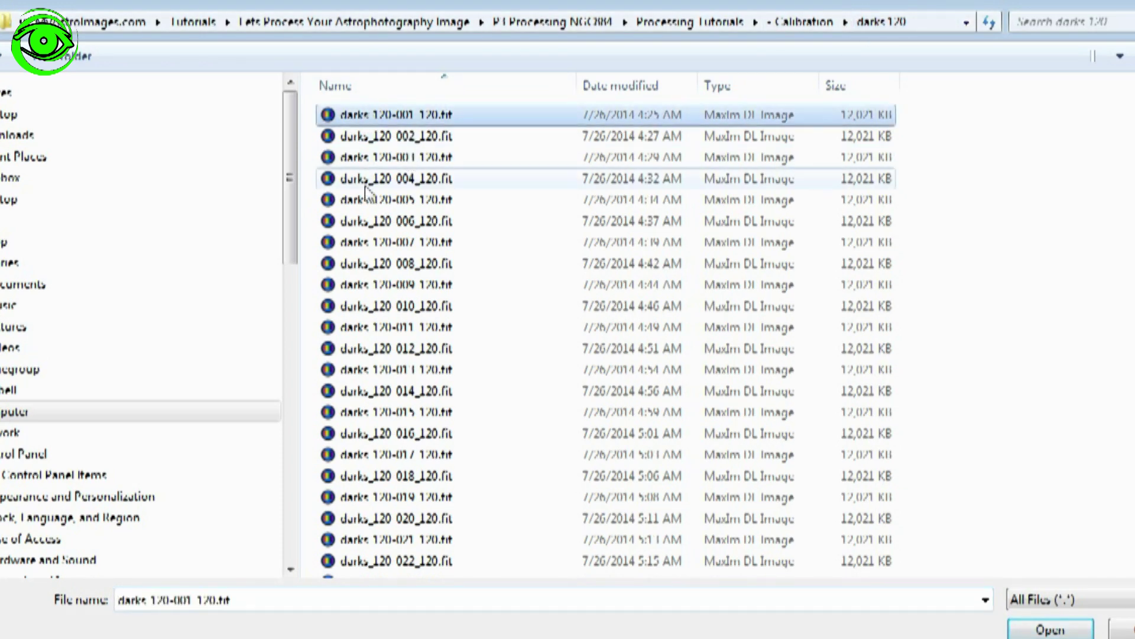
key(ctrl+a)
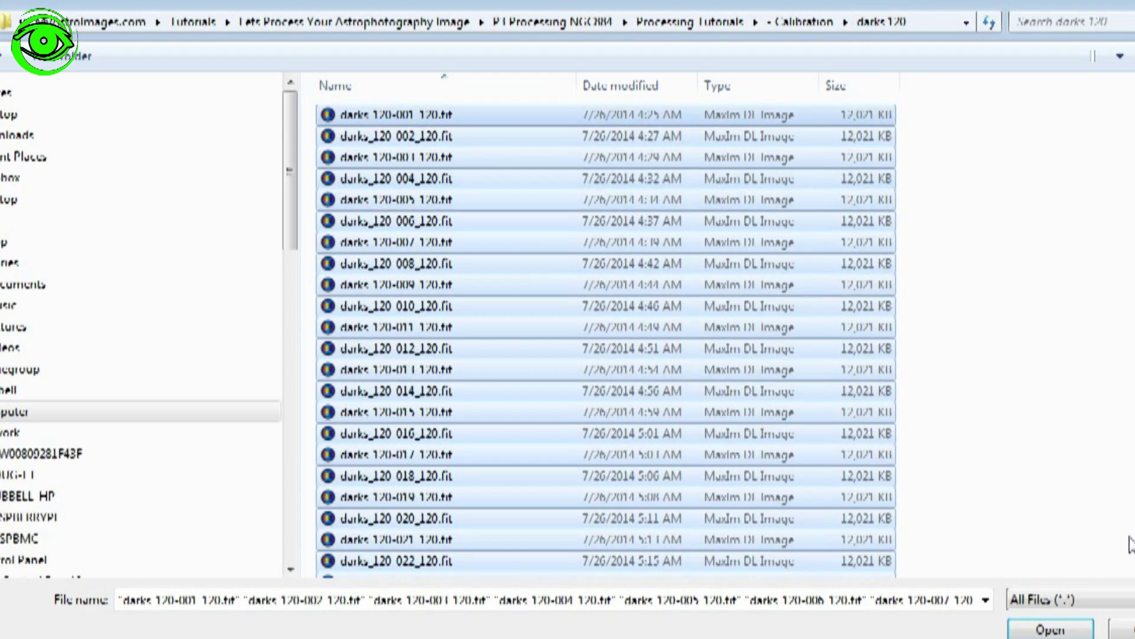
click(1061, 631)
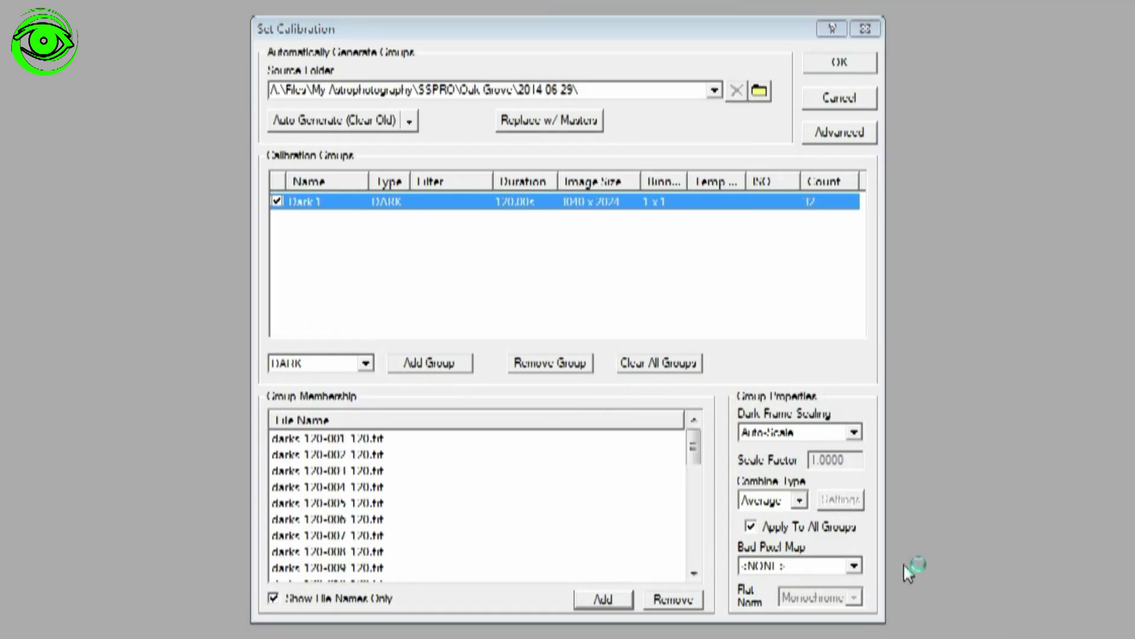
Step: Create a FLAT calibration group and add all flat frames from the flats folder under - Calibration
click(366, 364)
click(314, 408)
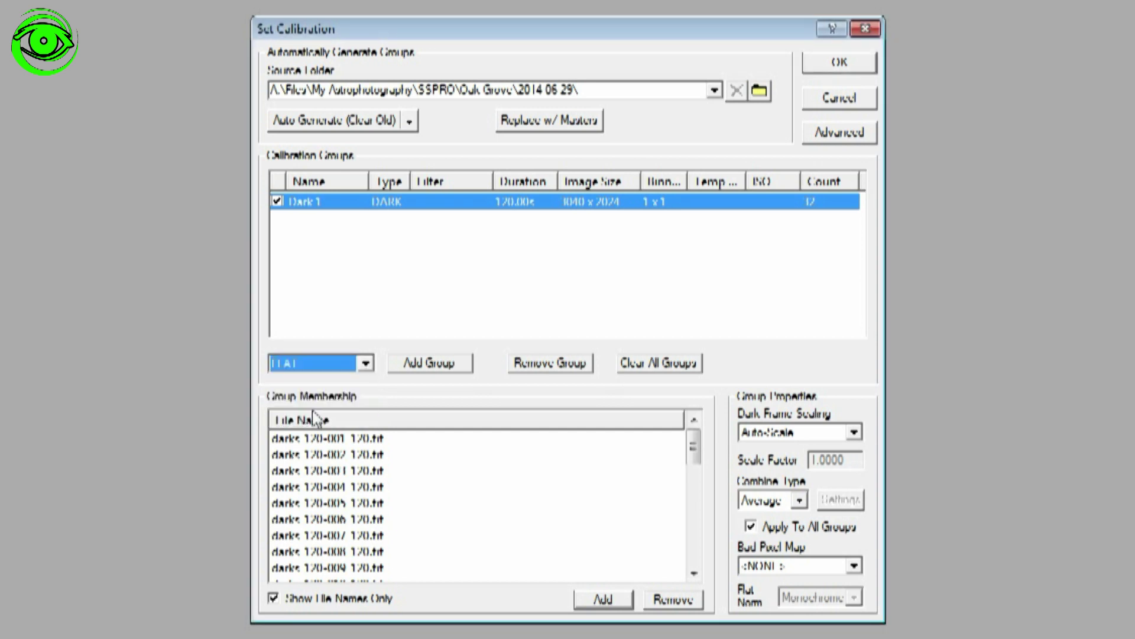
click(438, 364)
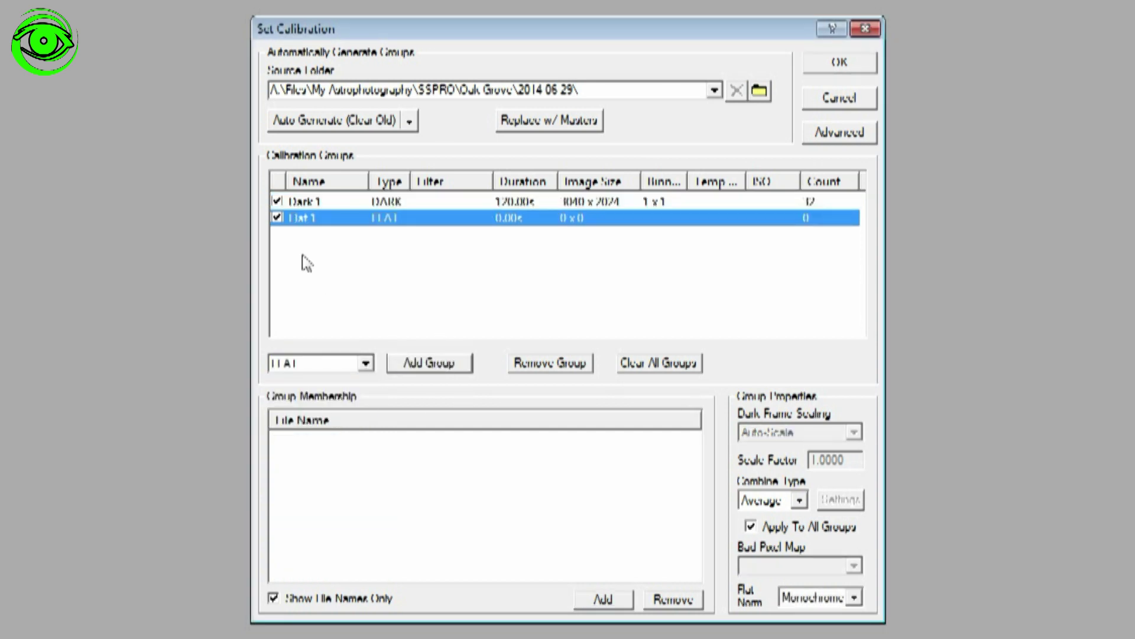
click(597, 599)
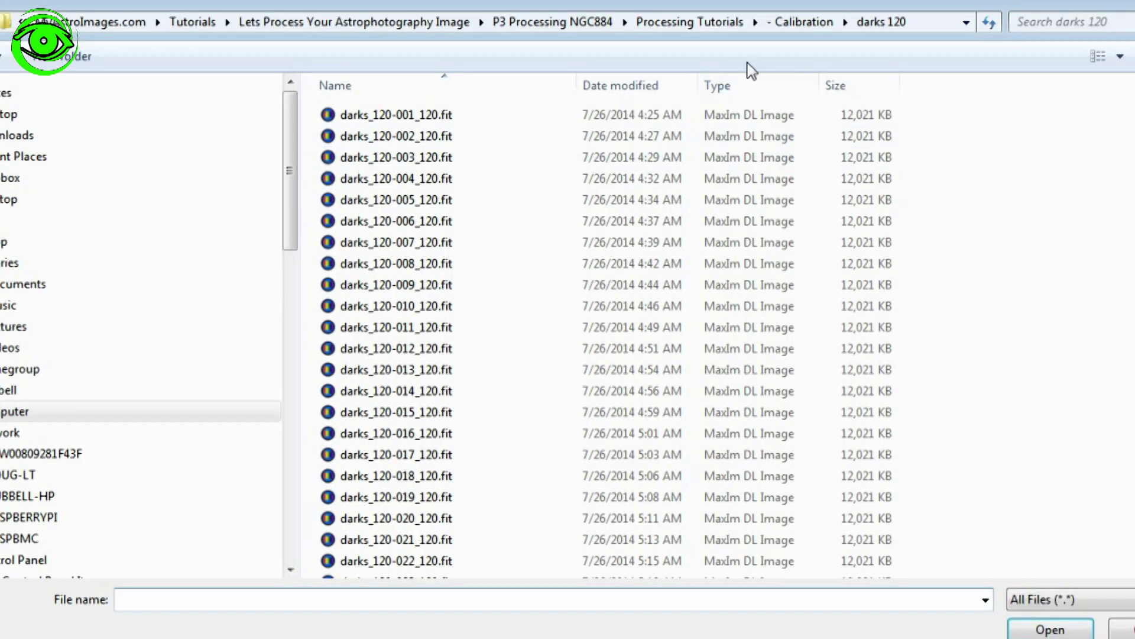
click(818, 27)
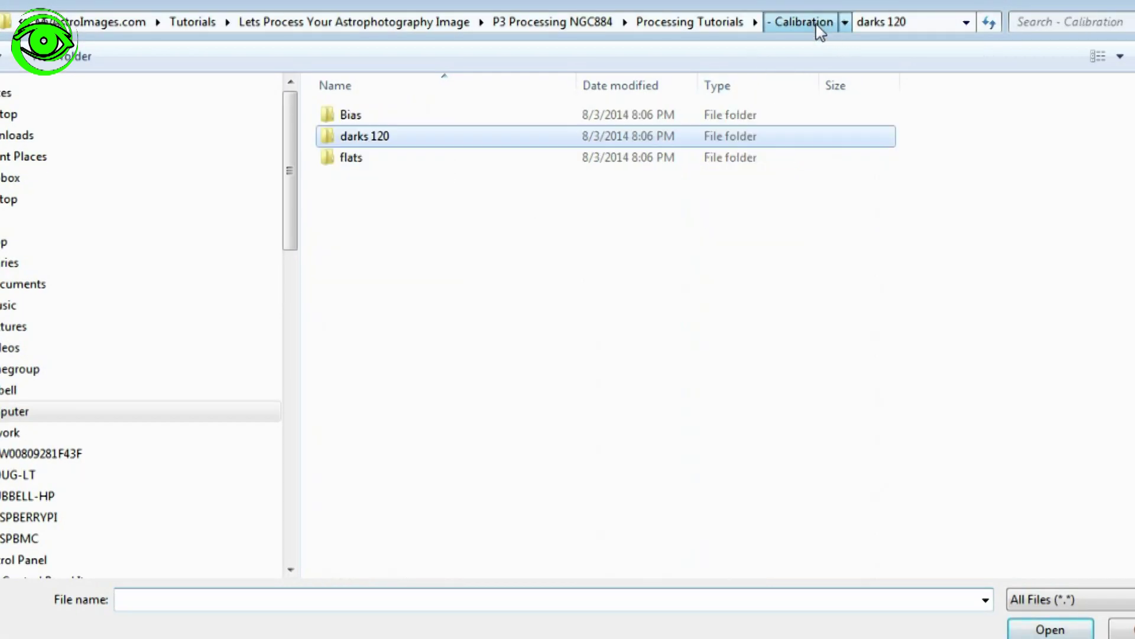
click(343, 161)
double_click(344, 160)
click(368, 114)
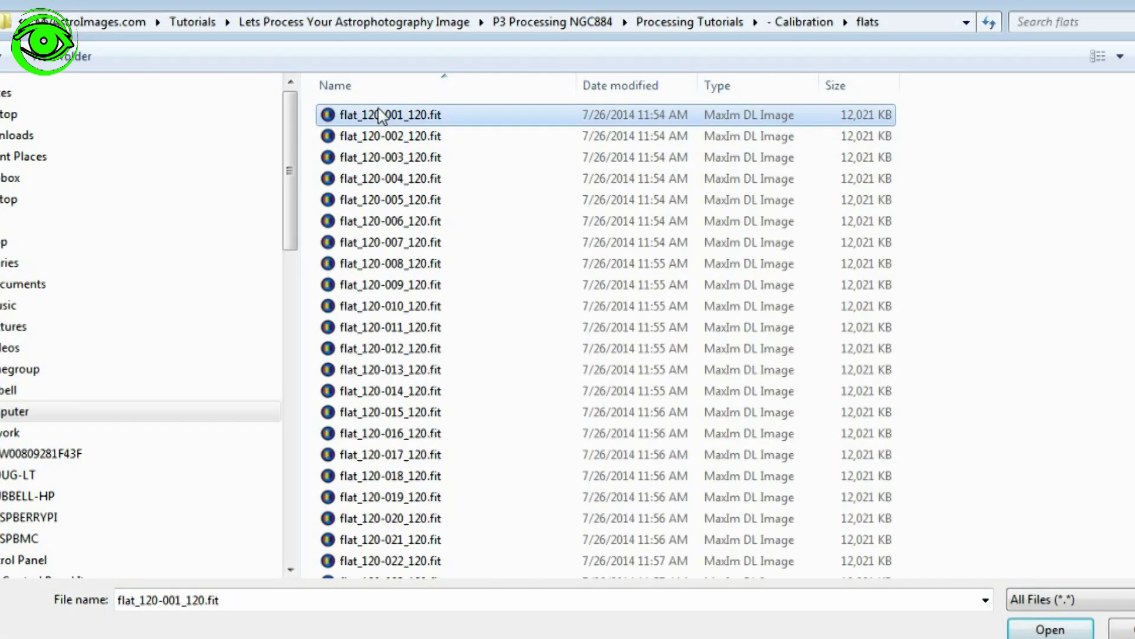
key(ctrl+a)
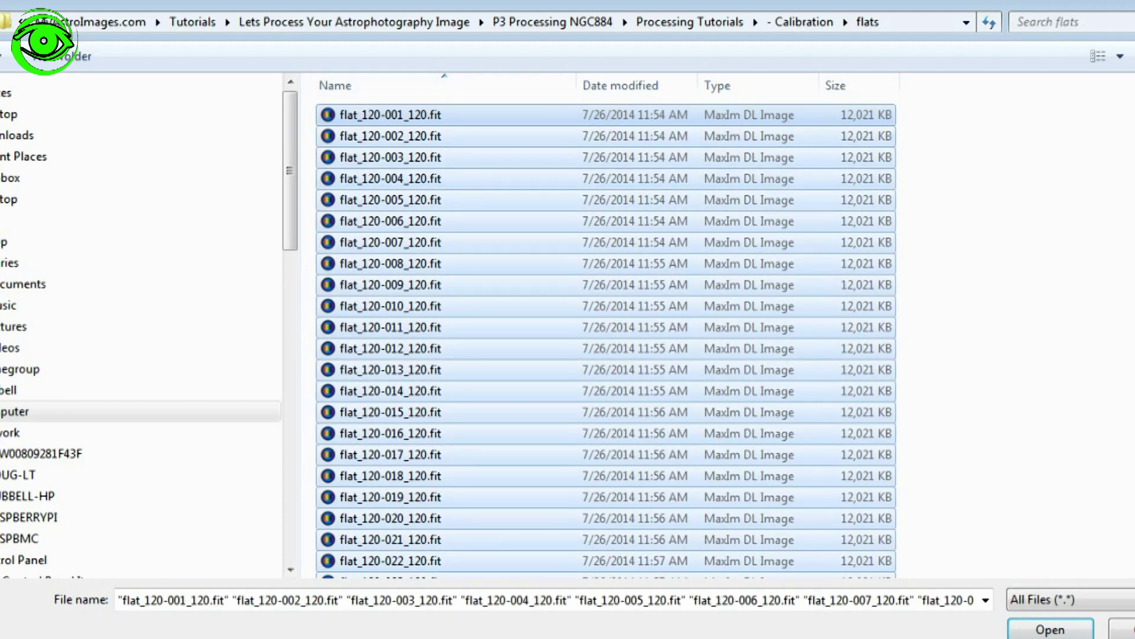
click(1078, 631)
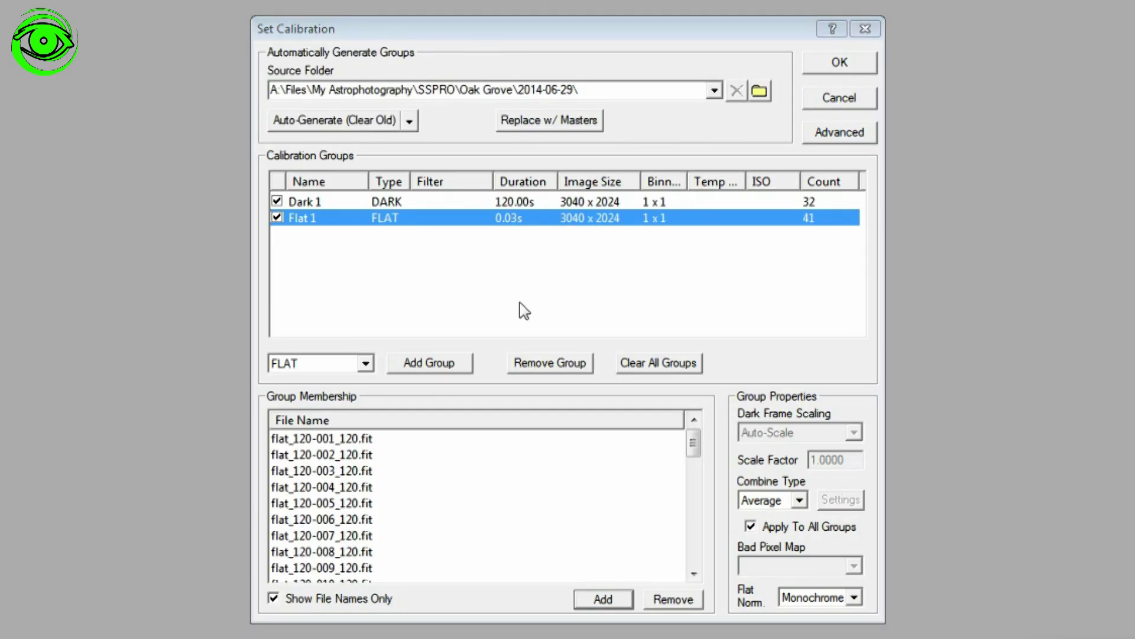
Step: Create a BIAS calibration group and open the file selection for its frames
click(365, 363)
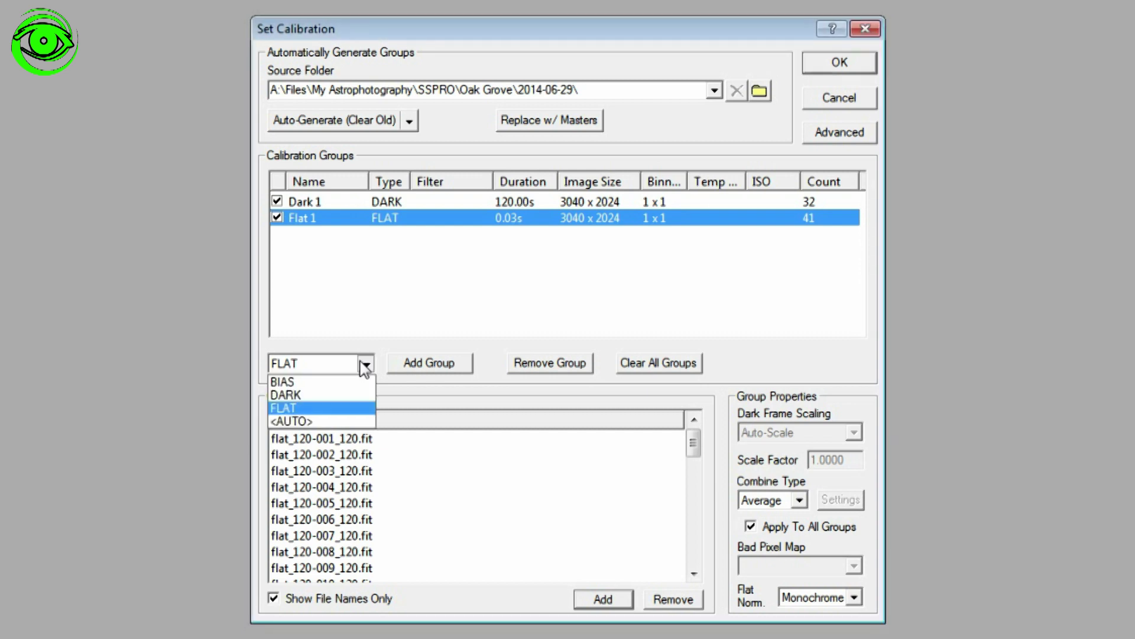
click(327, 383)
click(440, 363)
click(604, 598)
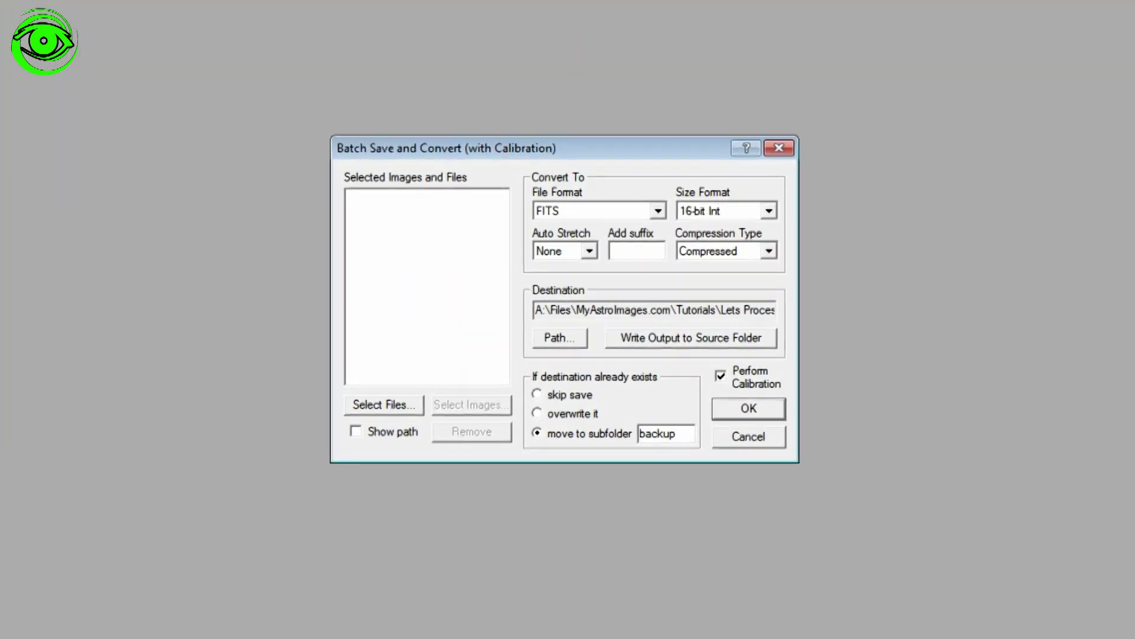
Step: Choose the destination path for the calibrated batch output and select all NGC884 light frames in the ngc884 folder as input
click(558, 342)
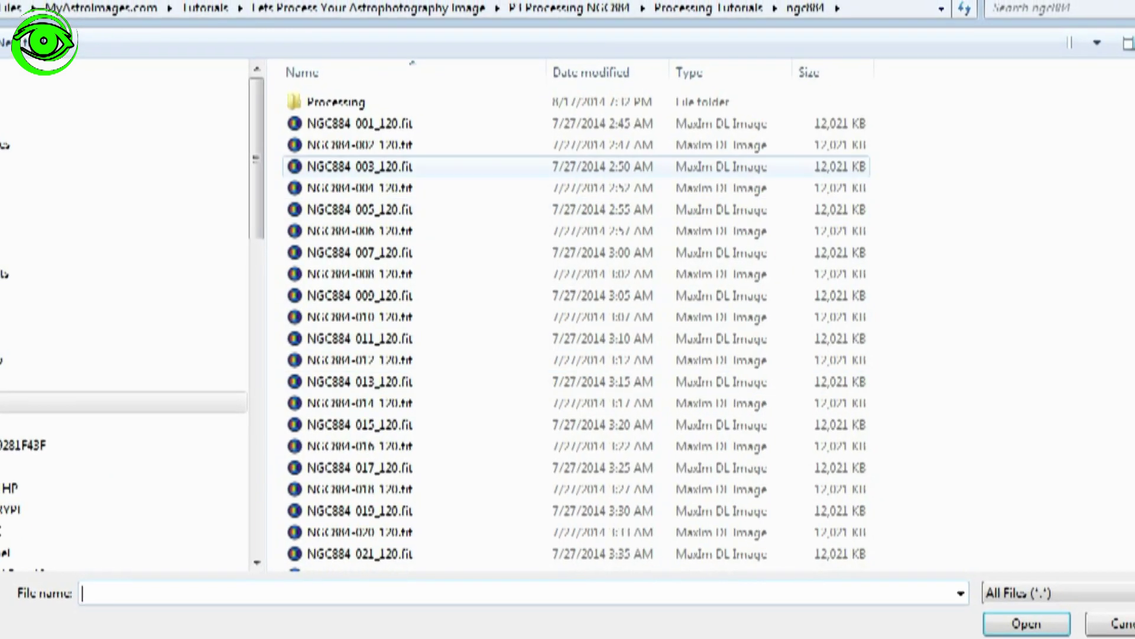
click(363, 129)
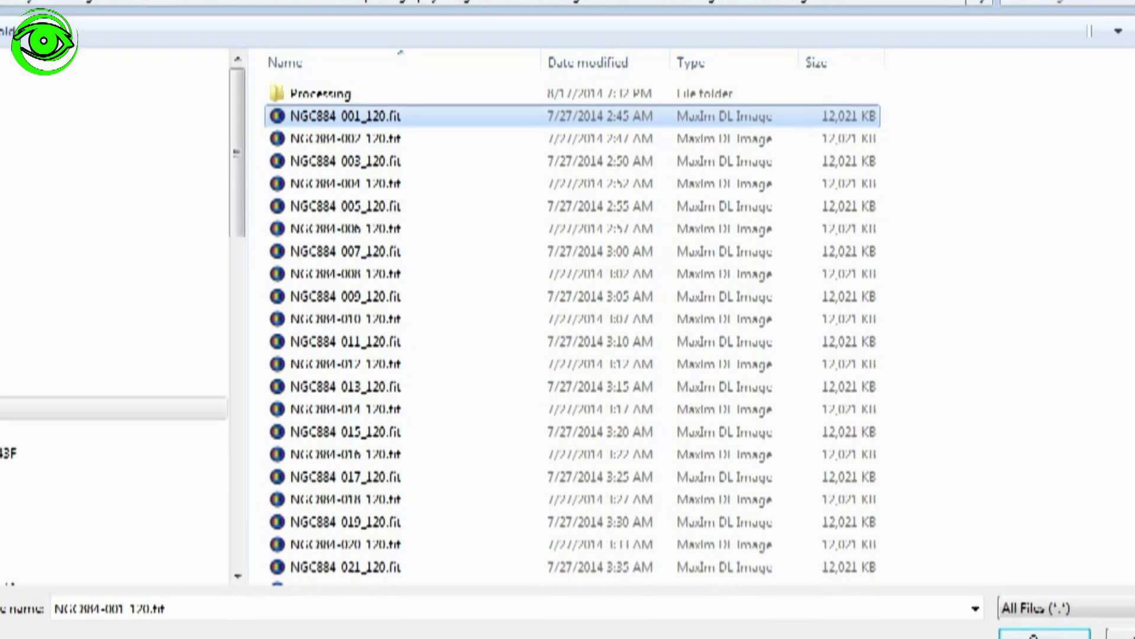
key(ctrl+a)
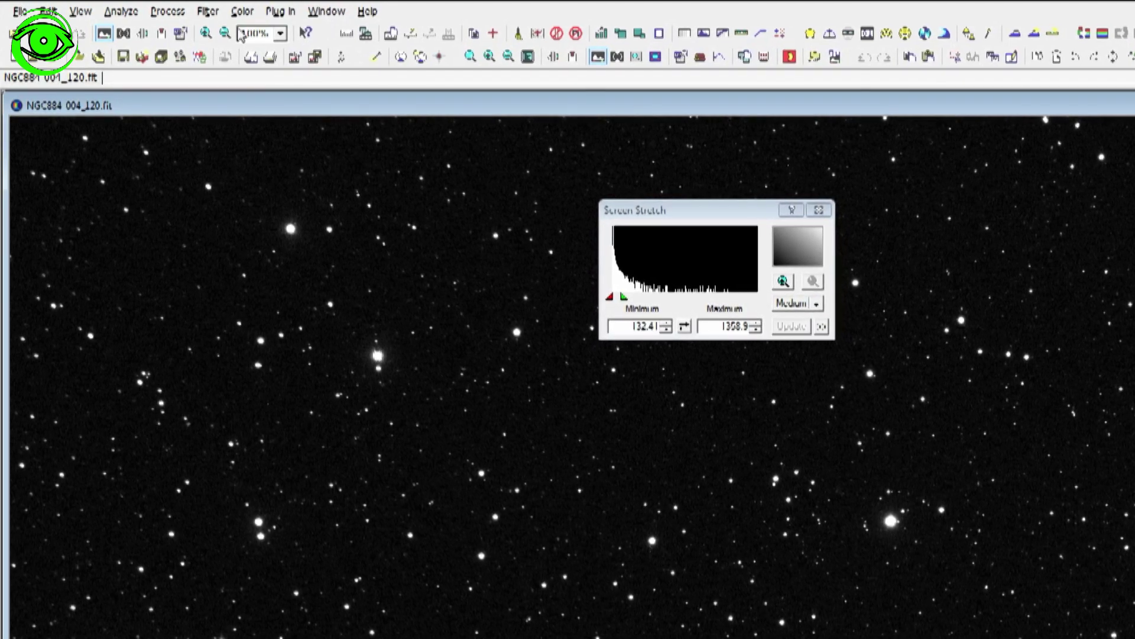
Step: Try converting NGC884-004_120.fit to color with the Orion StarShoot Pro camera setting and High Quality, and undo the conversion
click(242, 11)
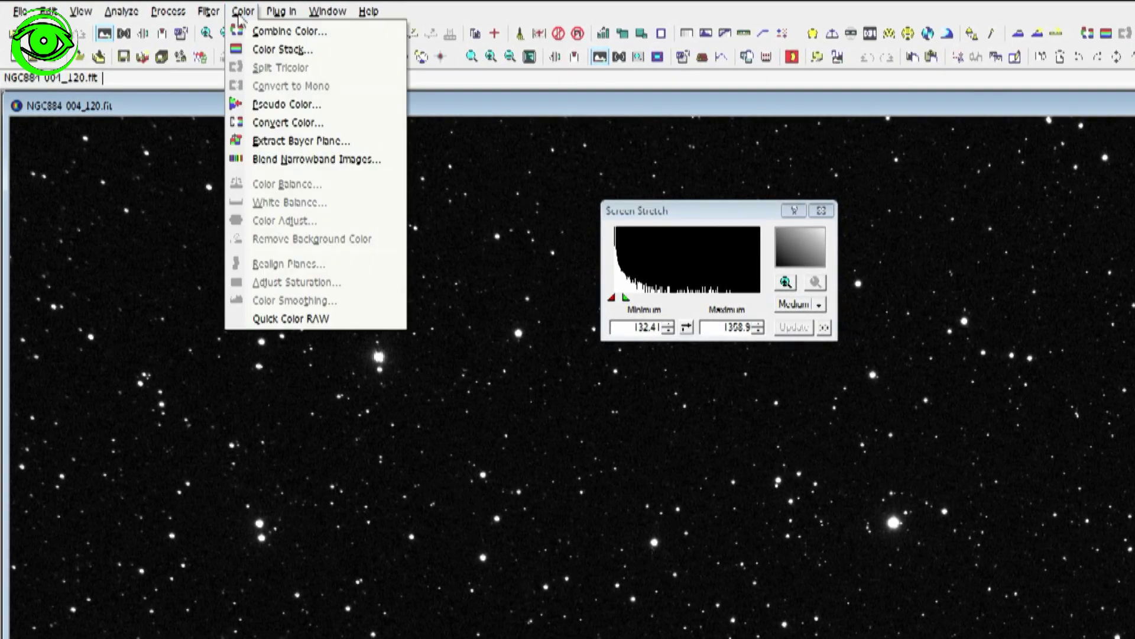
click(281, 124)
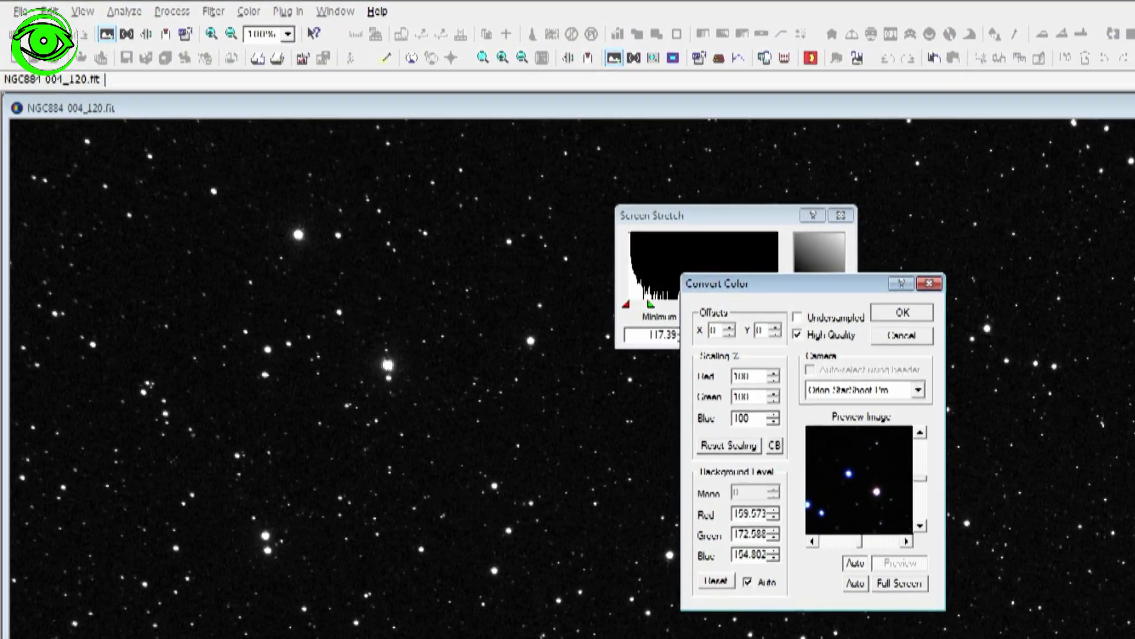
click(884, 311)
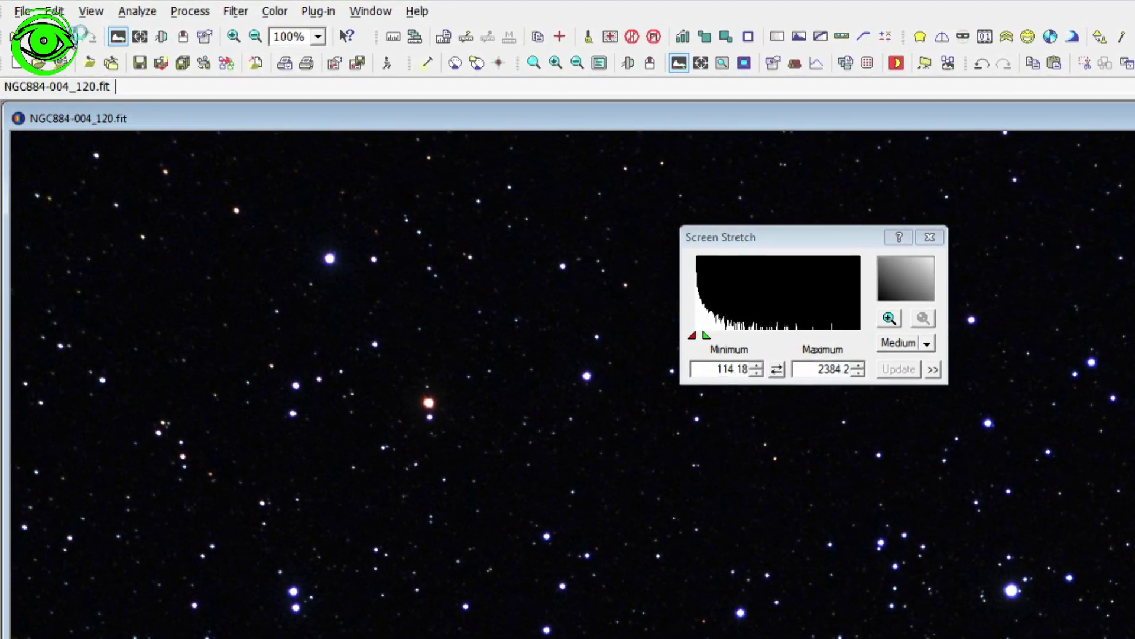
click(68, 37)
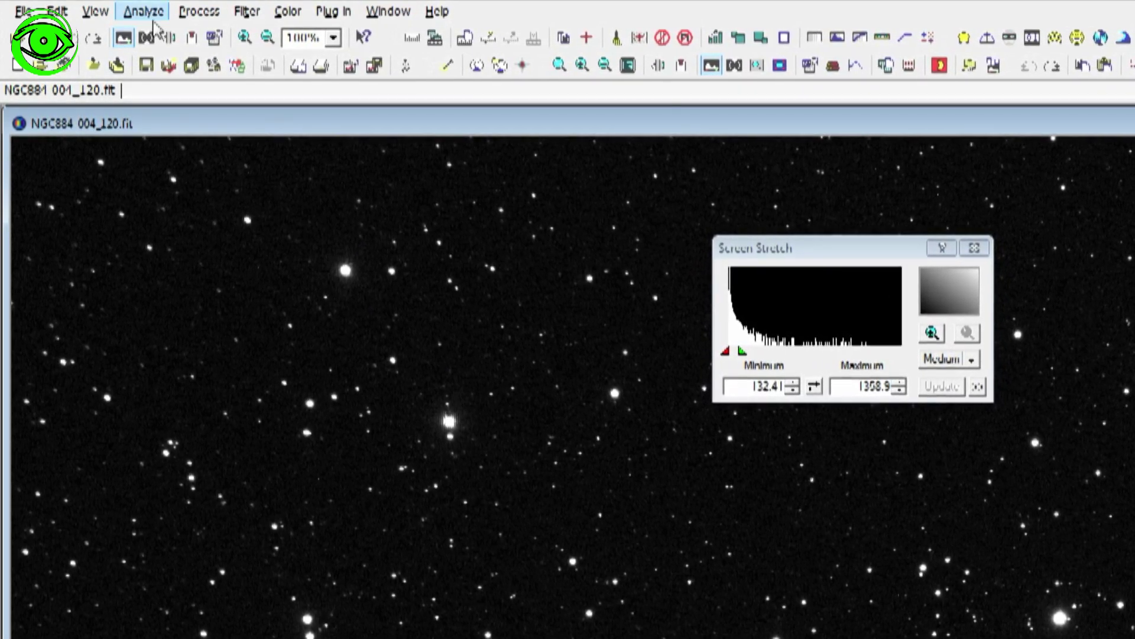
Step: Record a batch process sequence with a Convert Color operation using the Orion StarShoot Pro camera setting and High Quality
click(94, 11)
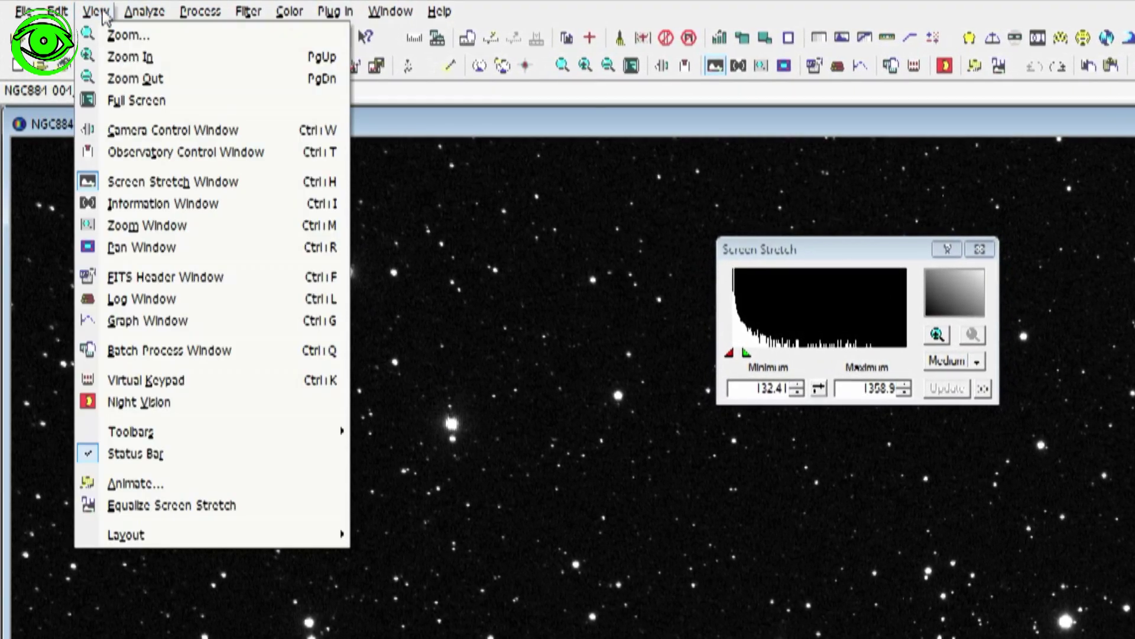
click(180, 354)
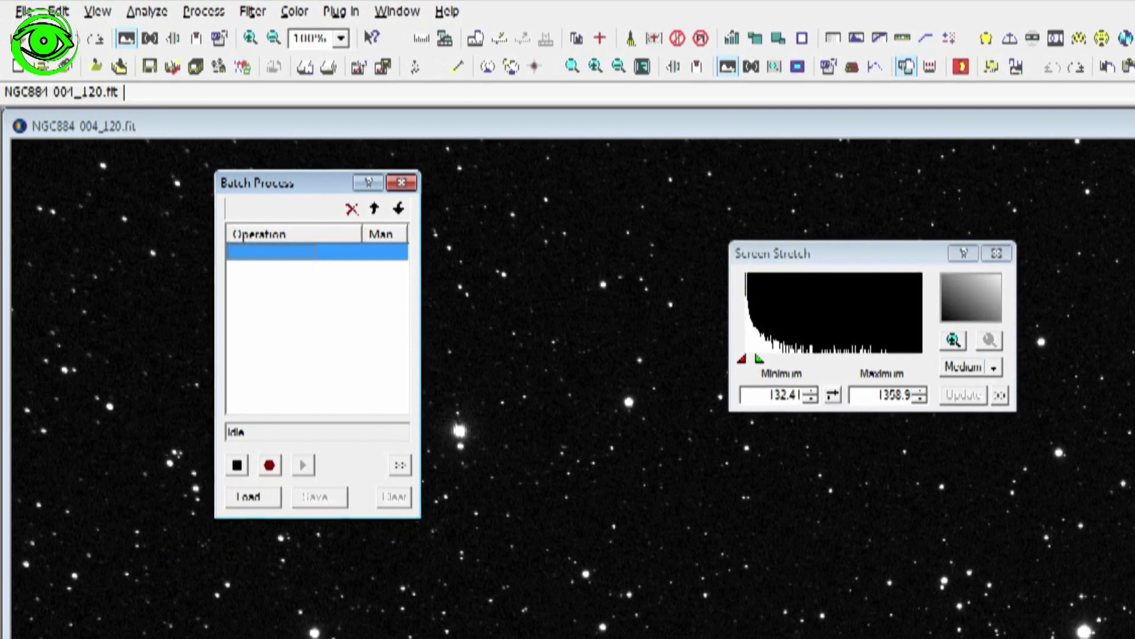
drag(296, 184, 313, 220)
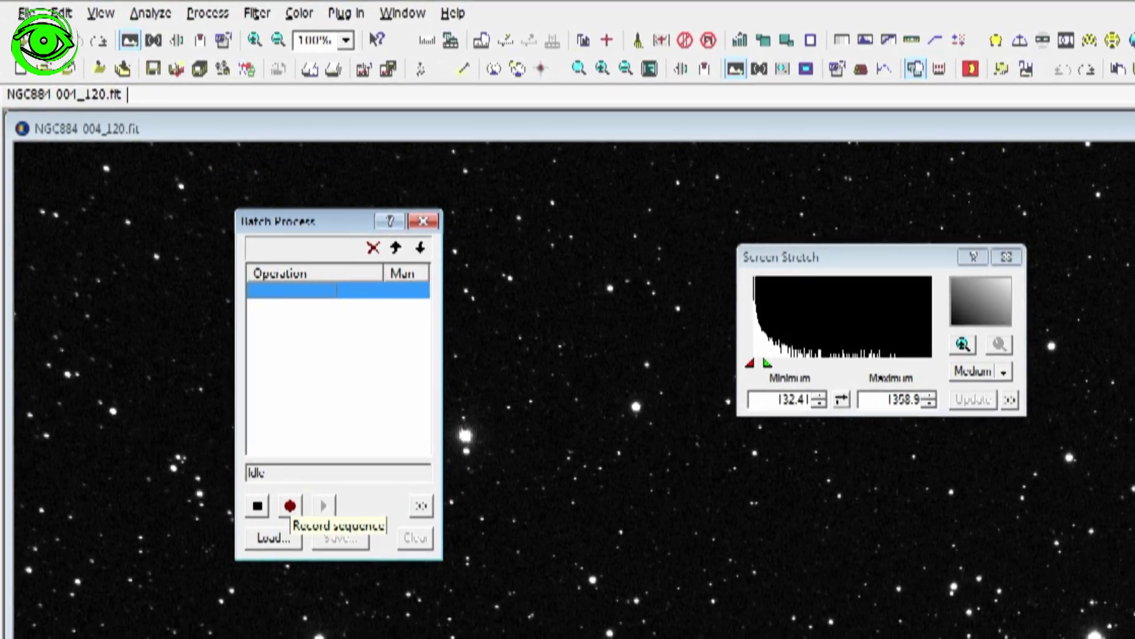
click(291, 509)
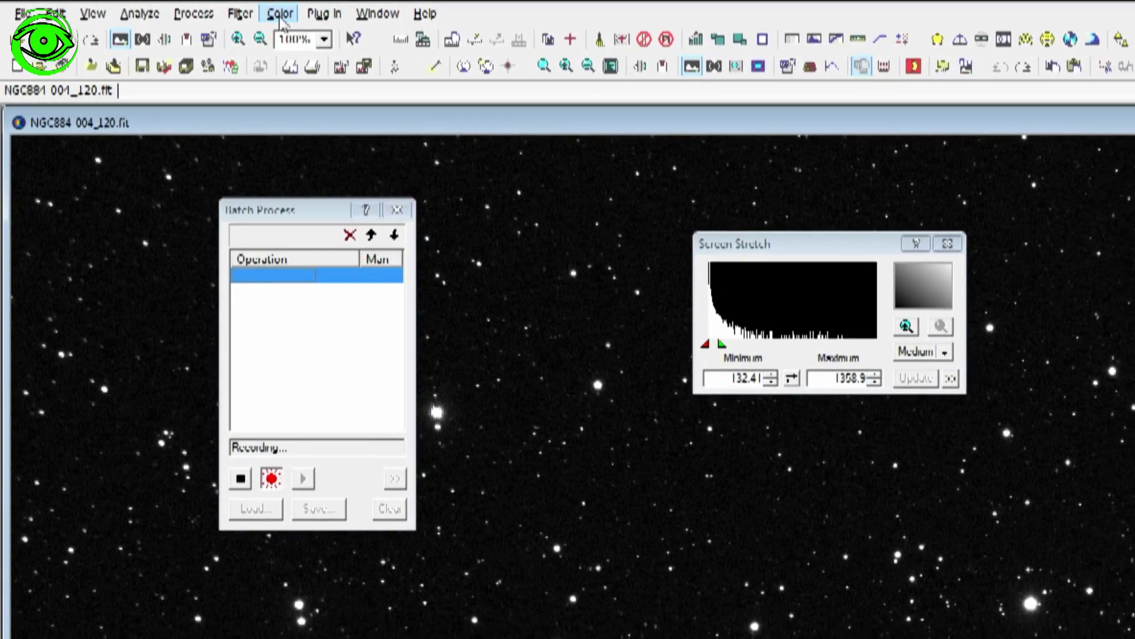
click(285, 13)
click(331, 137)
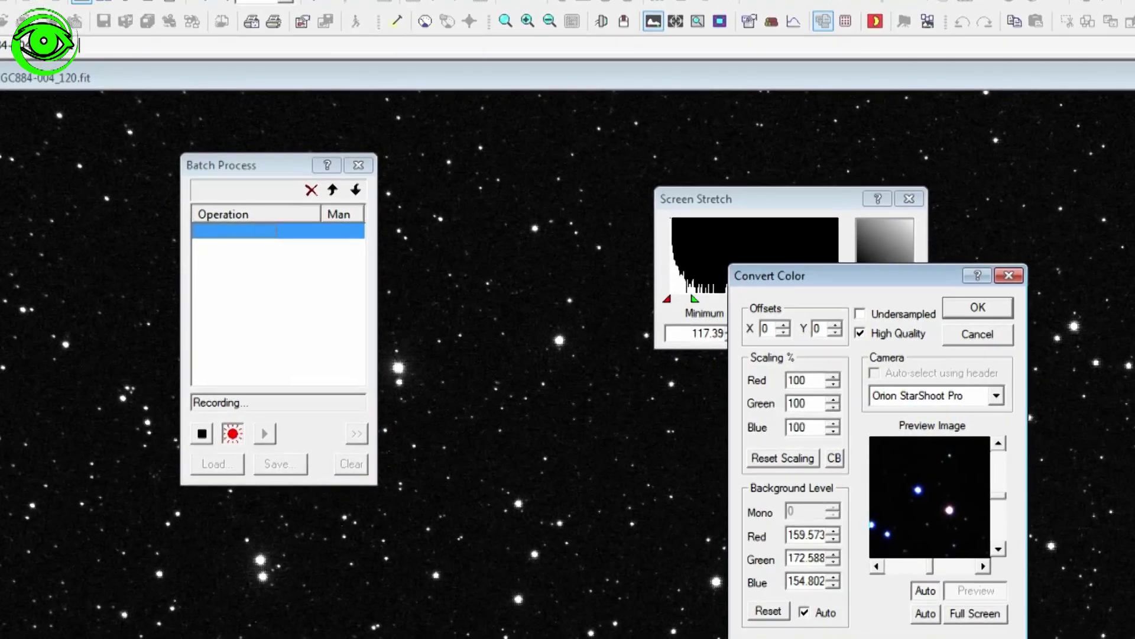
click(1004, 303)
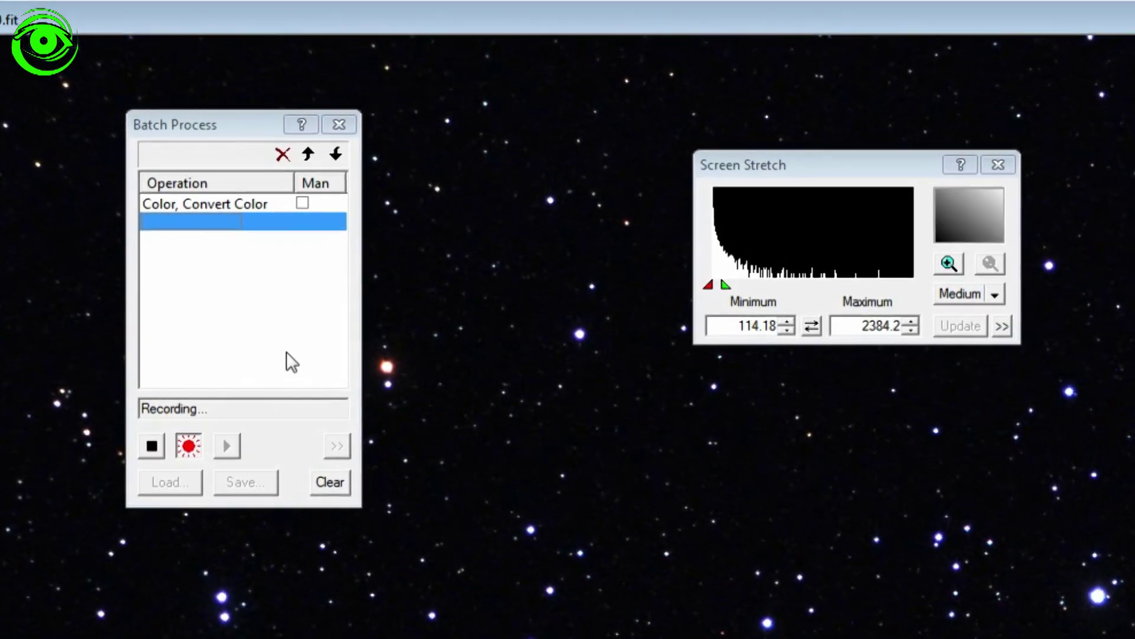
click(148, 449)
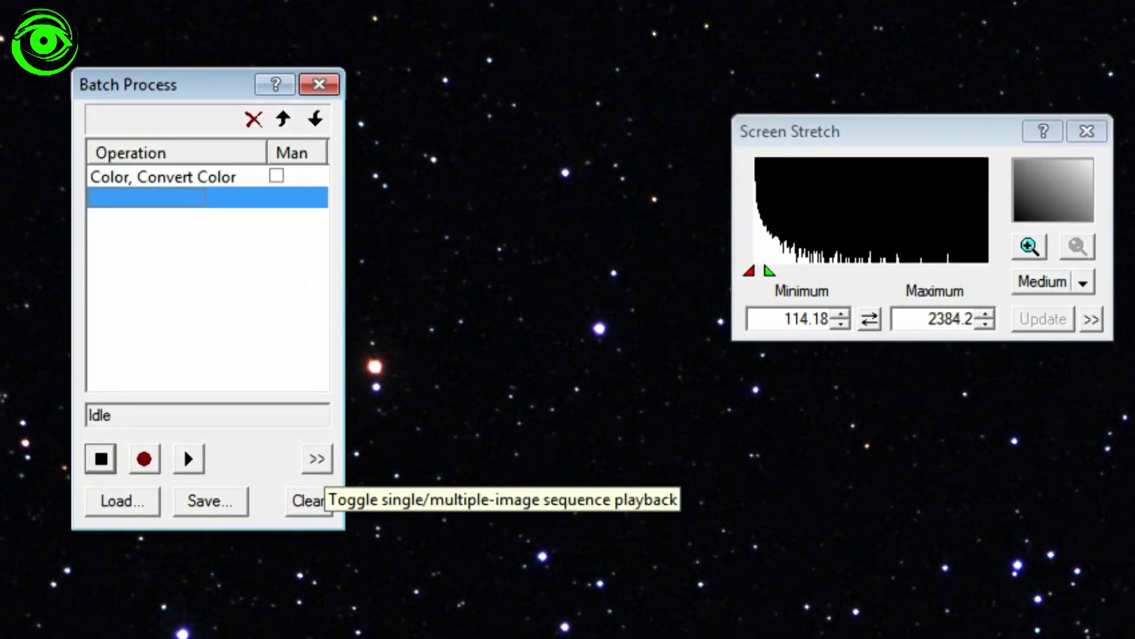
Step: Queue all calibrated NGC884 light frames for multiple-image batch processing and run the color conversion, saving results in the Color subfolder
click(319, 457)
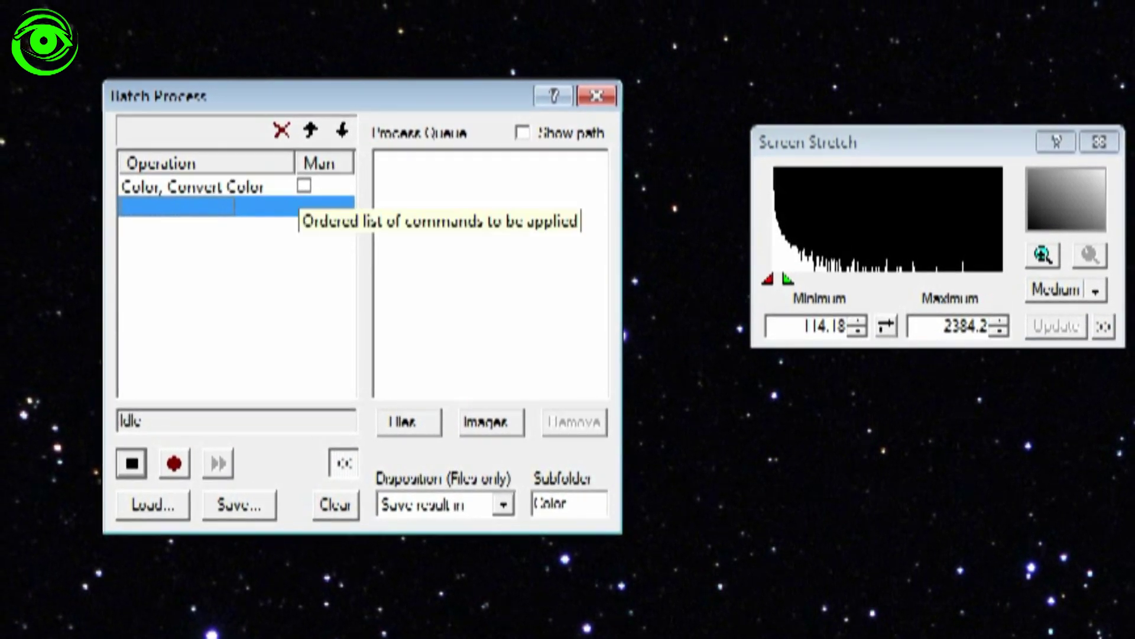
click(303, 184)
click(309, 191)
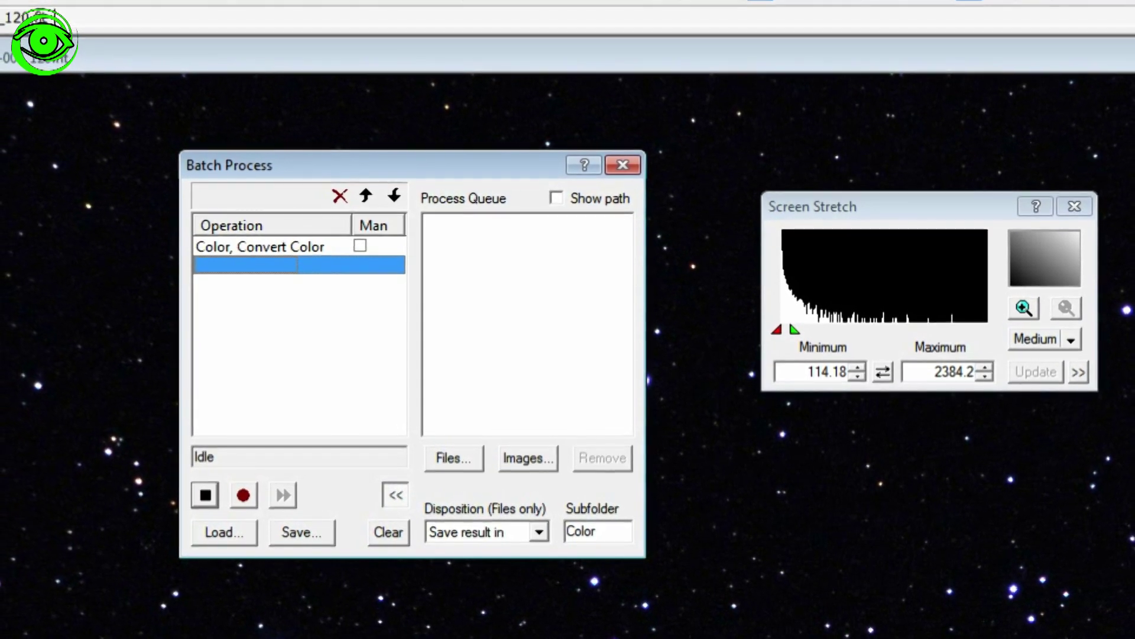
click(457, 460)
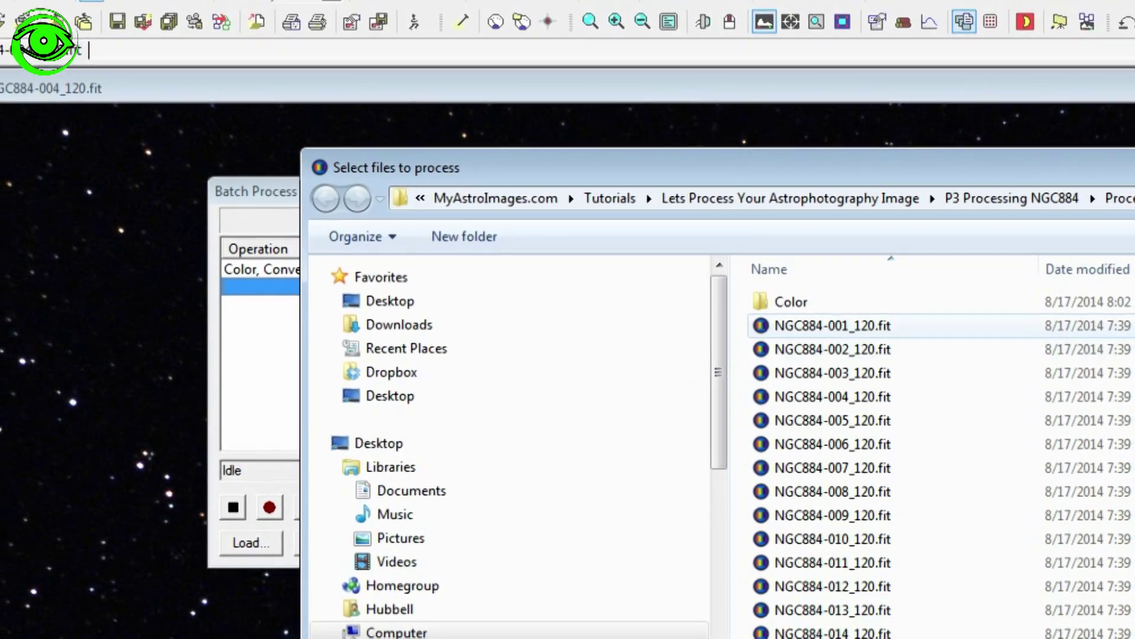
click(833, 329)
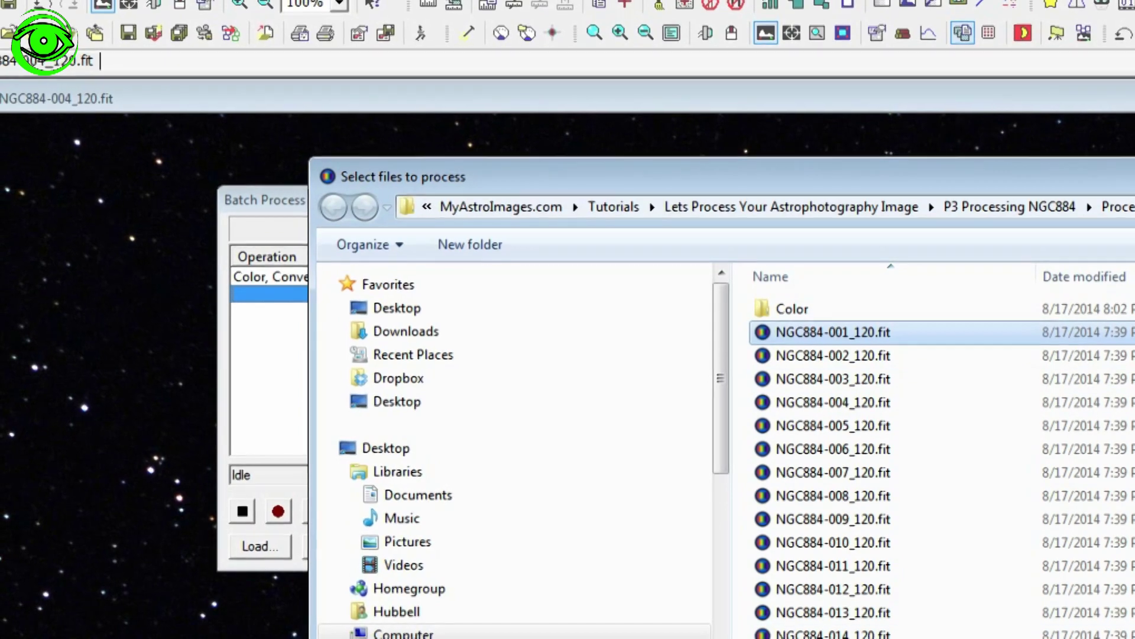
scroll(935, 473, down, 9)
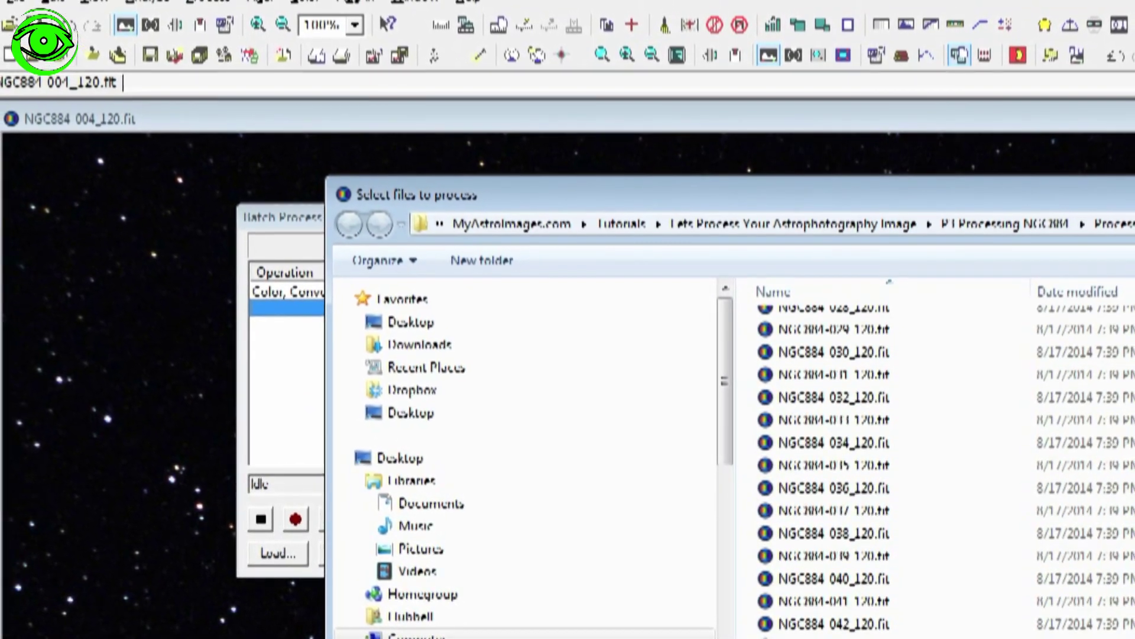
shift+click(834, 633)
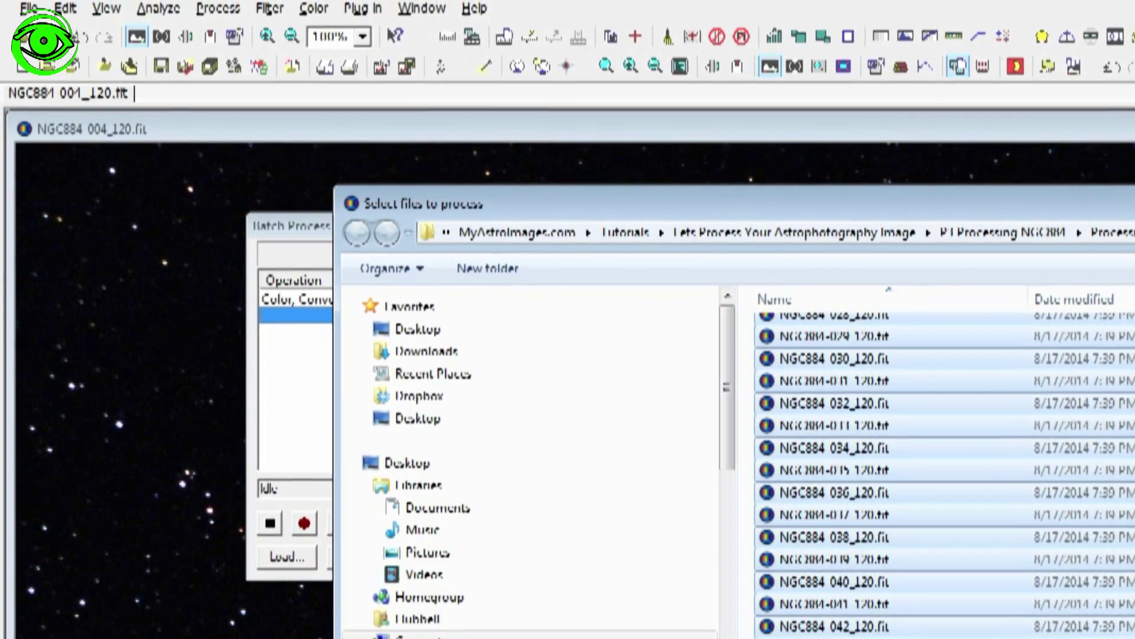
key(Return)
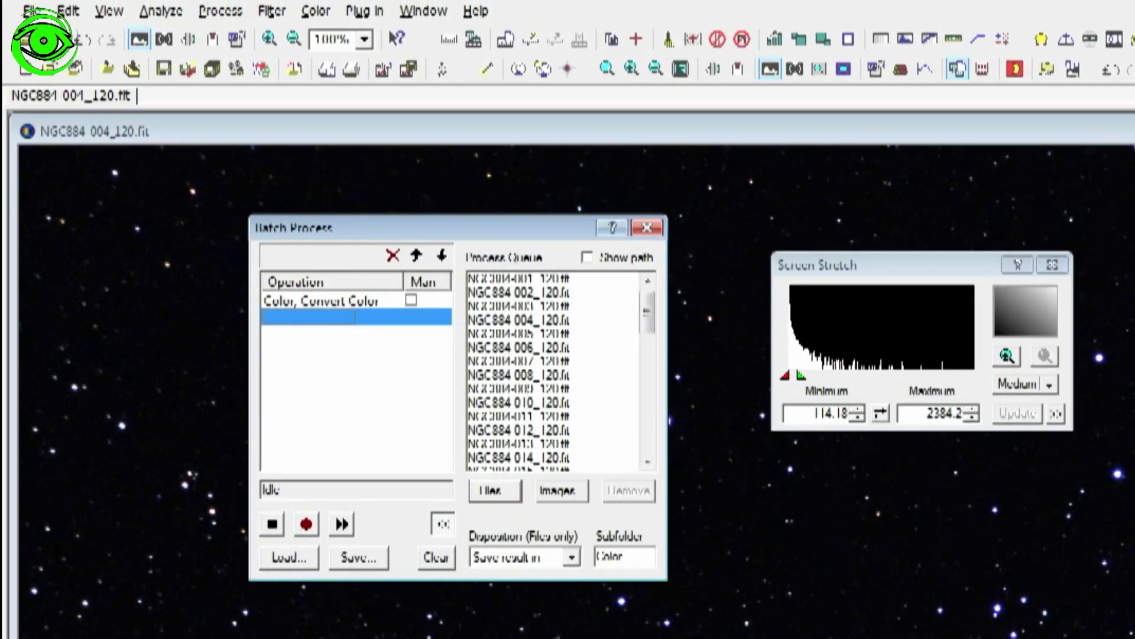
click(342, 523)
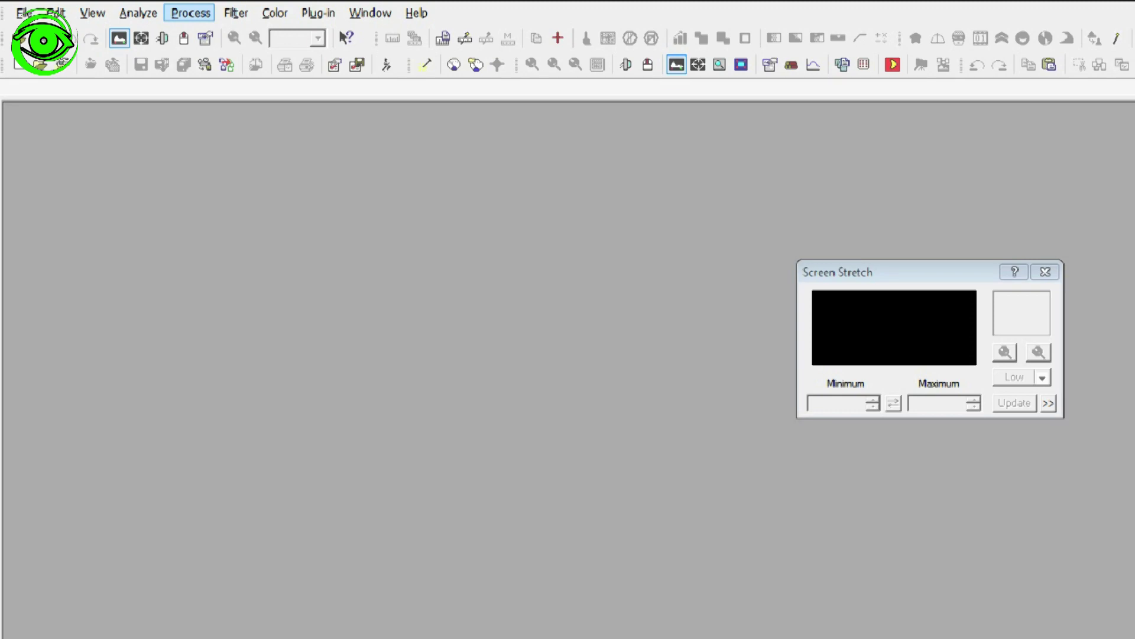
Step: Start a Stack, add all color-converted NGC884 frames from the Color folder, and expand the NGC884 group
click(177, 16)
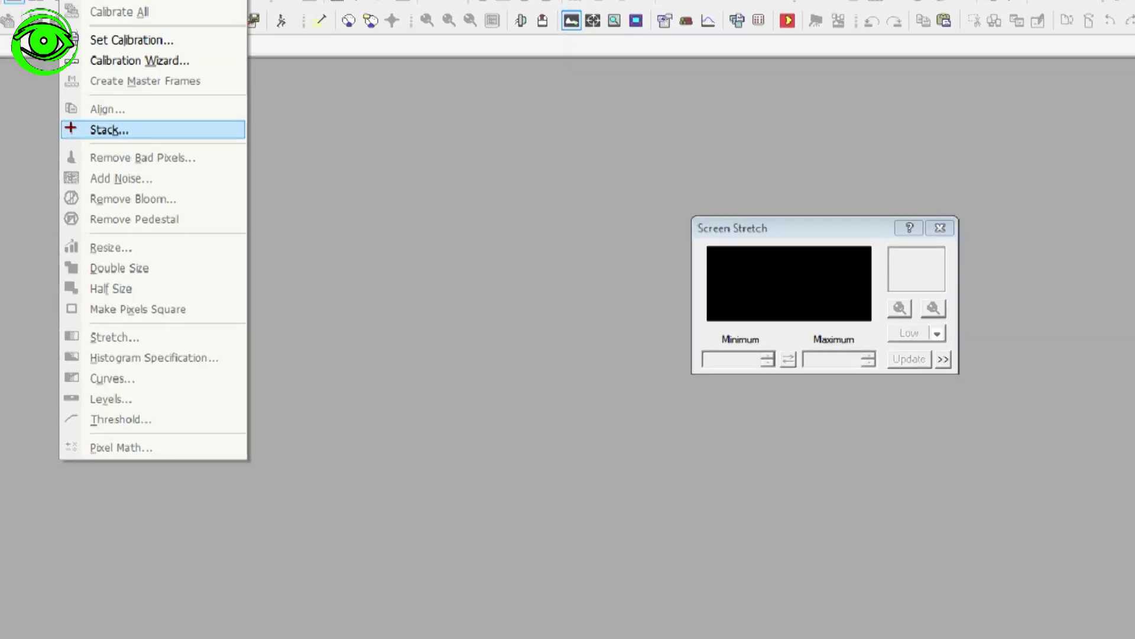
click(214, 174)
click(781, 311)
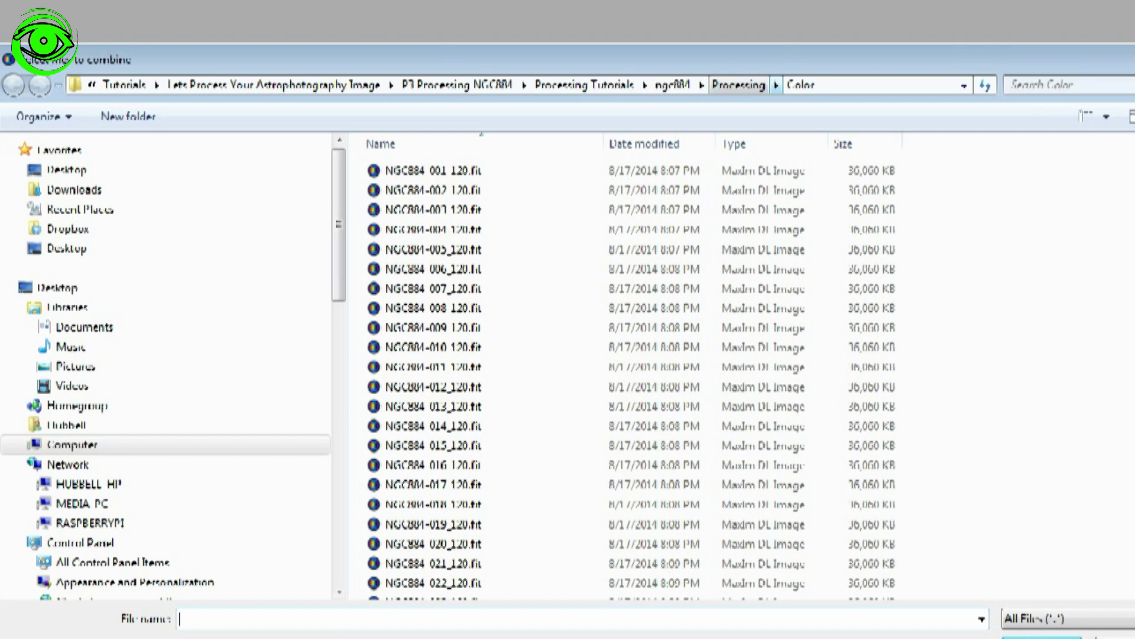
click(434, 171)
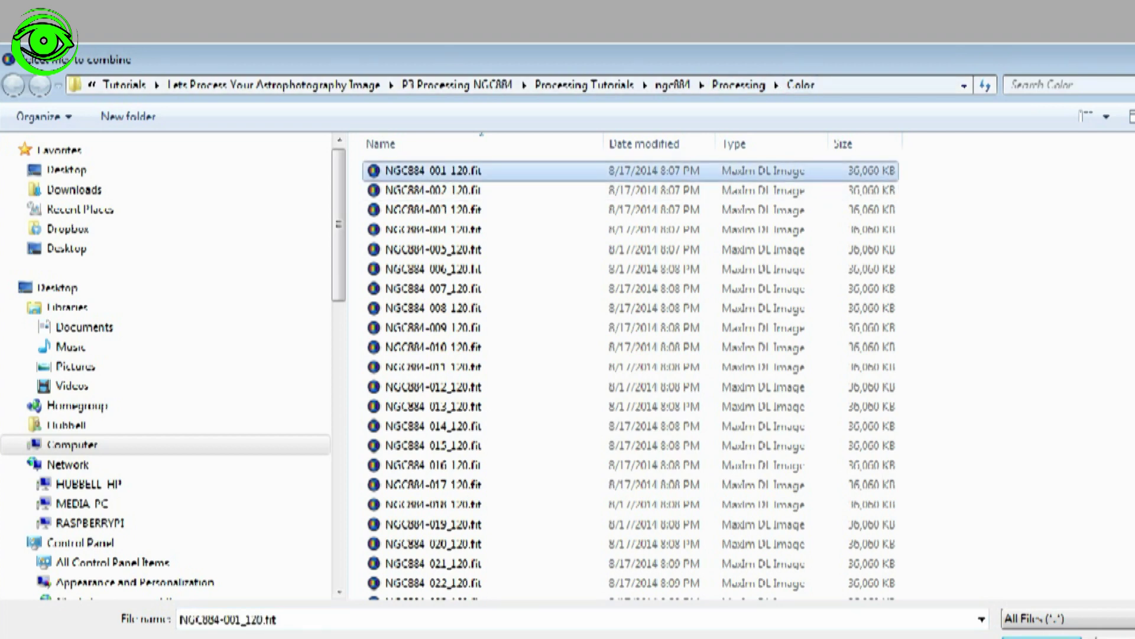
key(ctrl+a)
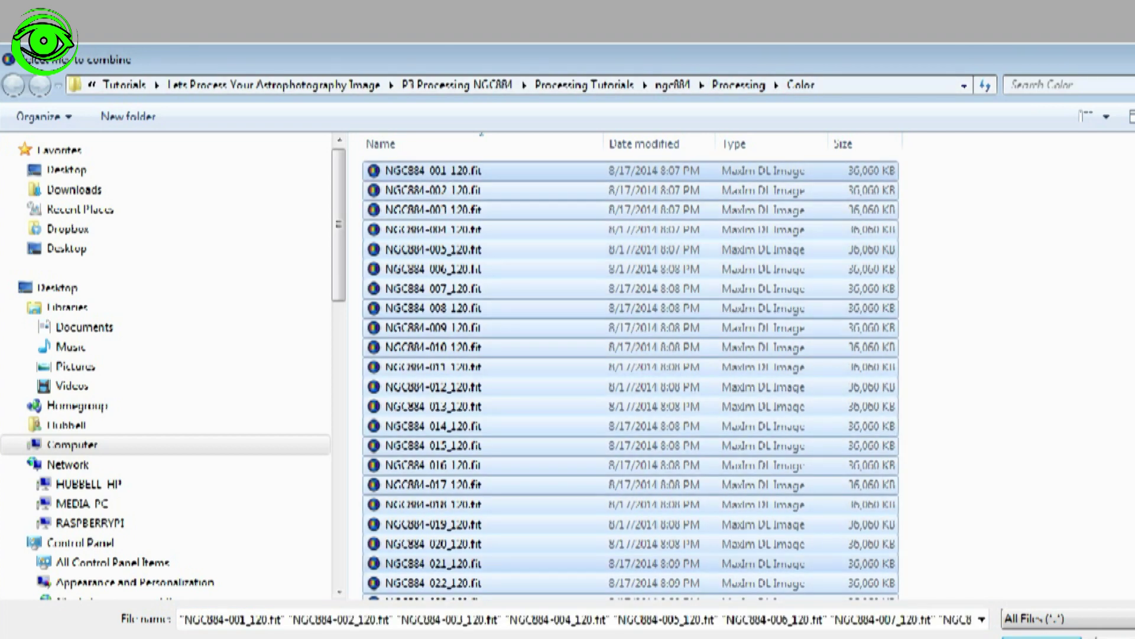
key(Return)
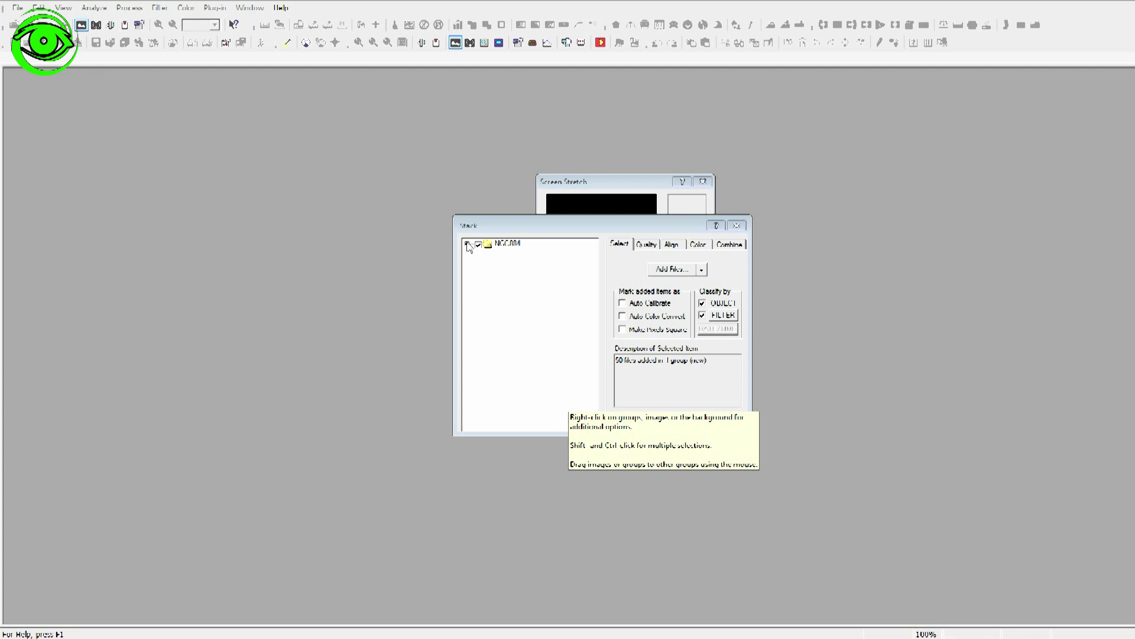
click(468, 245)
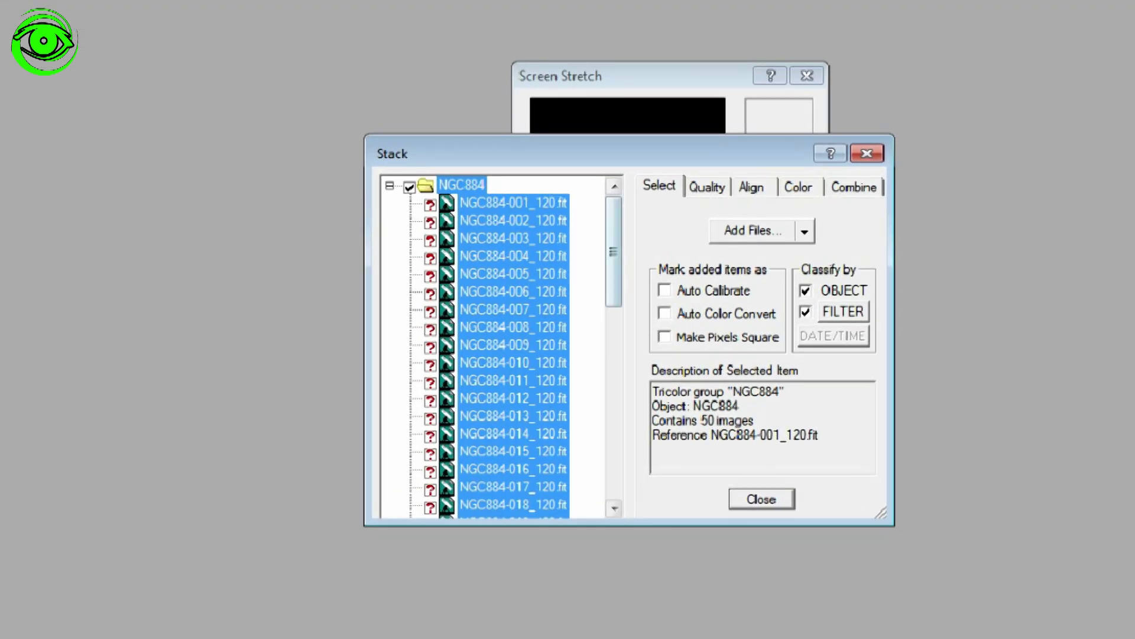
mouse_move(614, 251)
mouse_down()
mouse_move(613, 445)
mouse_move(614, 252)
mouse_up()
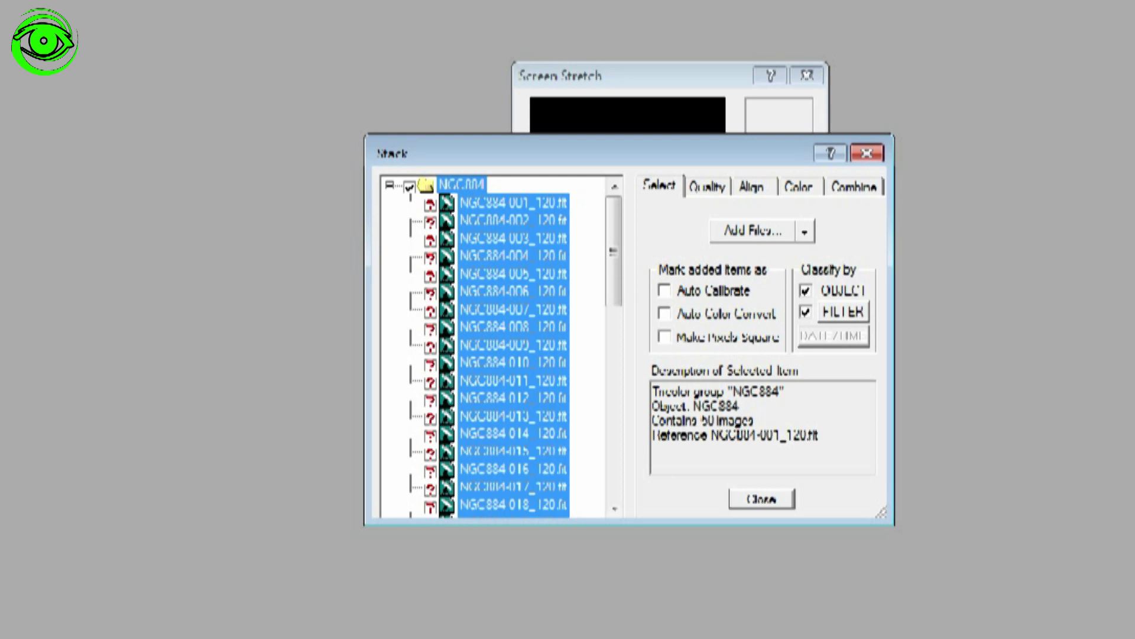
Step: Measure the quality of all stacked NGC884 frames with the FWHM criterion and look through the frame list
click(708, 187)
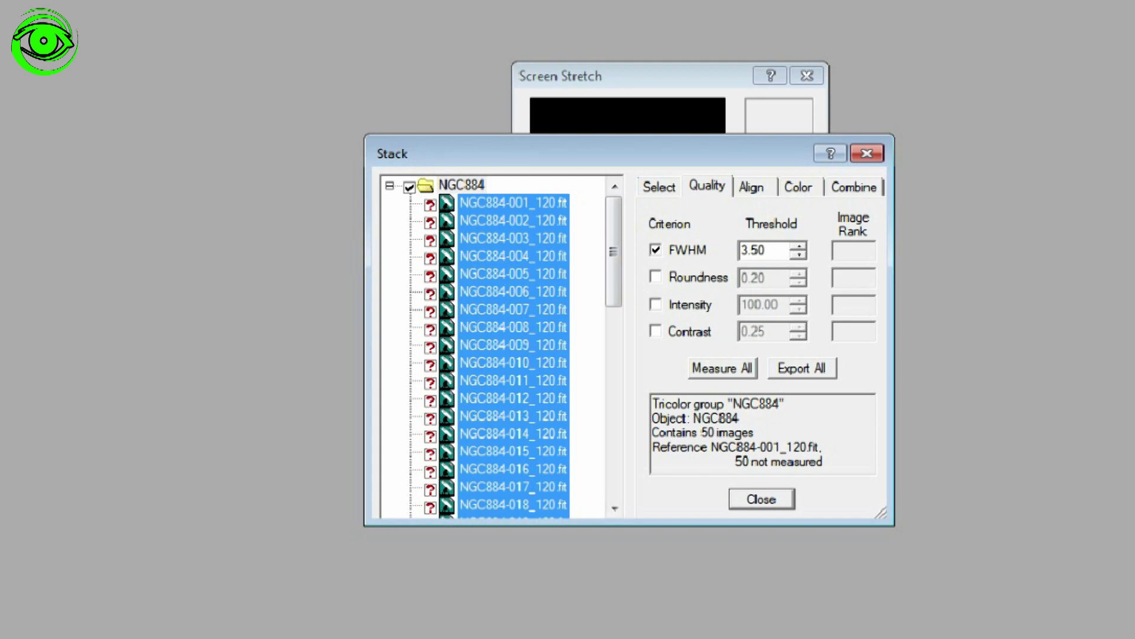
click(722, 368)
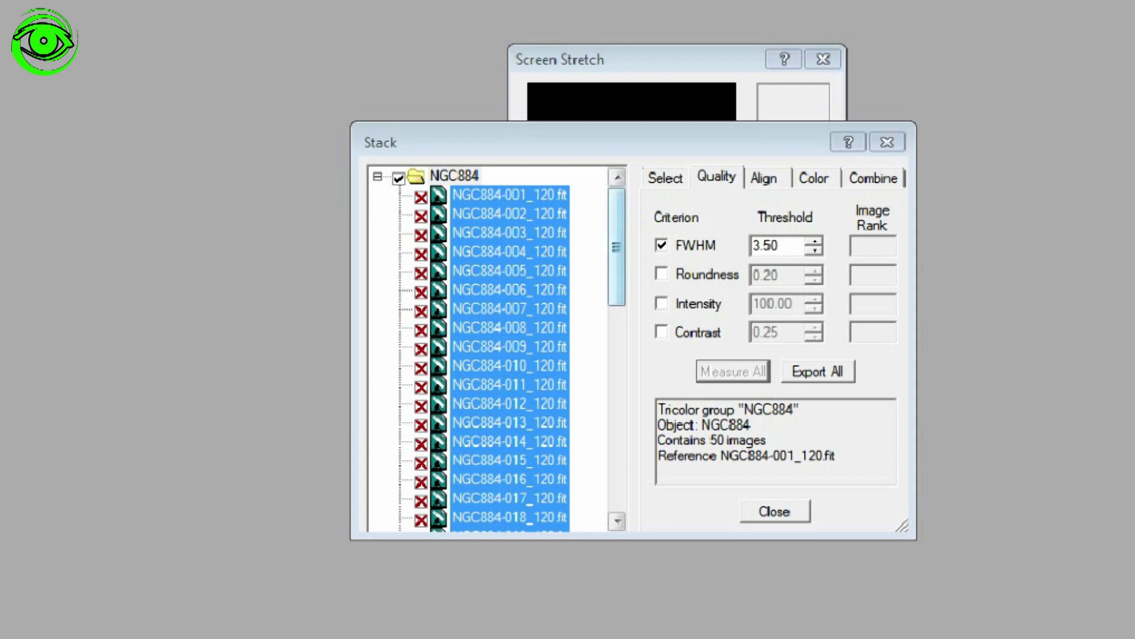
click(617, 247)
drag(617, 247, 617, 451)
drag(617, 380, 616, 247)
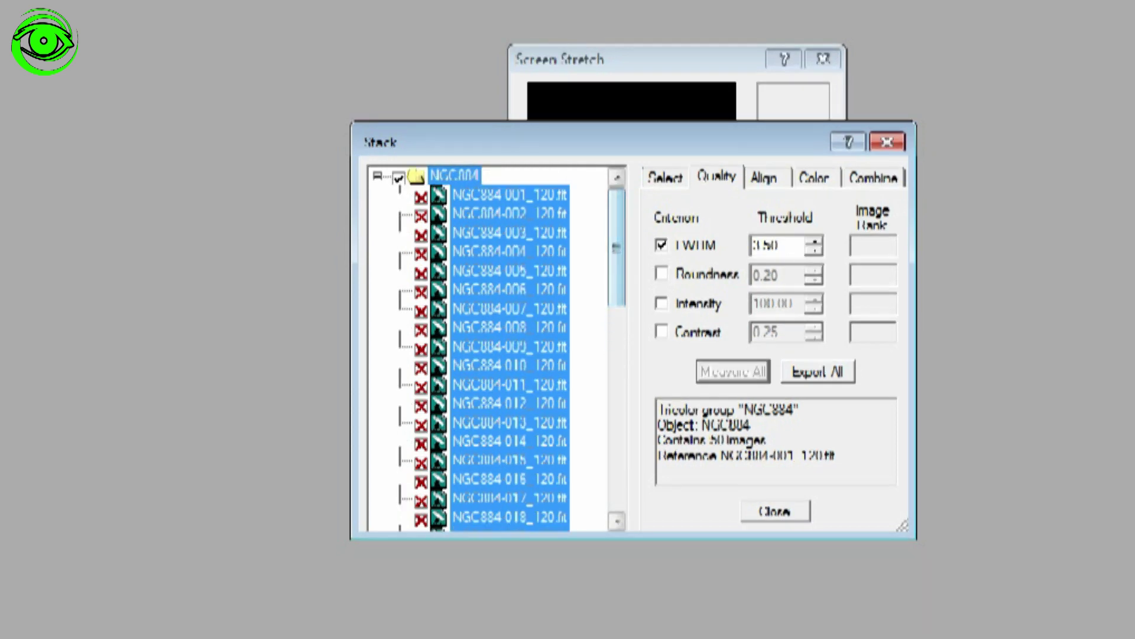
Step: Set the FWHM quality threshold to 3.90 and check which NGC884 frames are accepted
click(814, 250)
click(815, 251)
click(814, 241)
click(815, 240)
click(814, 240)
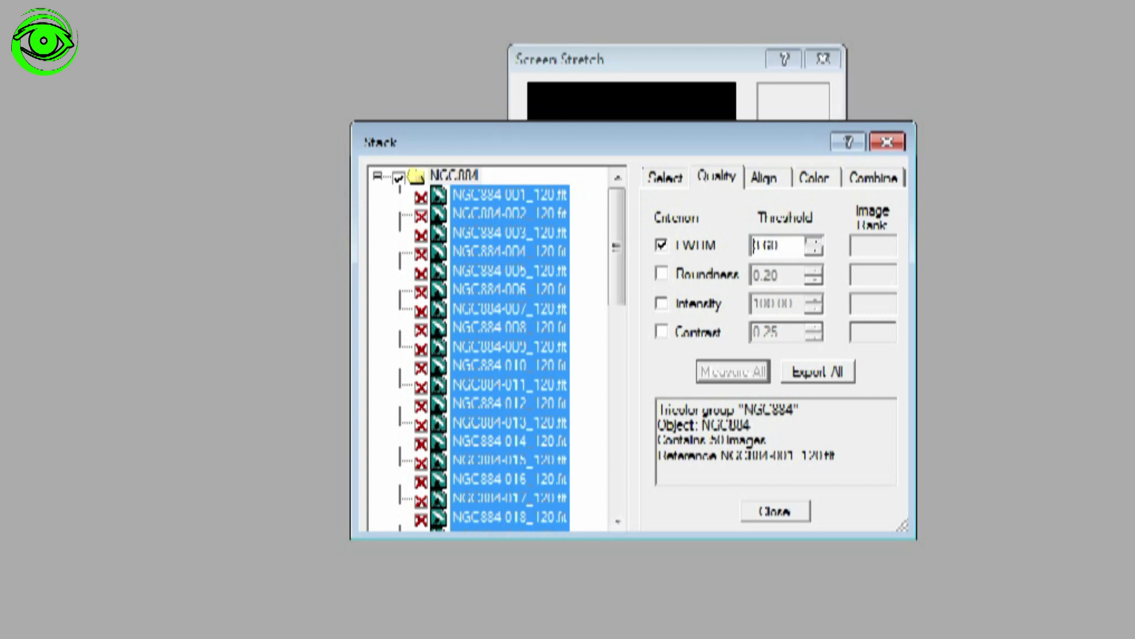
click(815, 241)
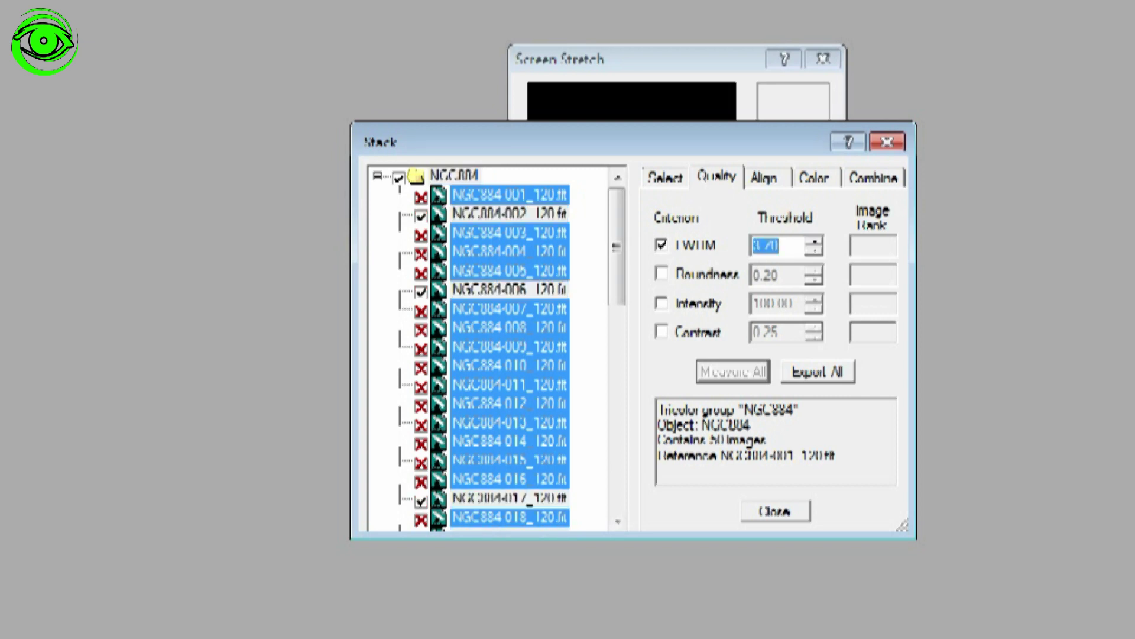
mouse_move(616, 248)
mouse_down()
mouse_move(617, 451)
mouse_move(617, 246)
mouse_move(617, 261)
mouse_up()
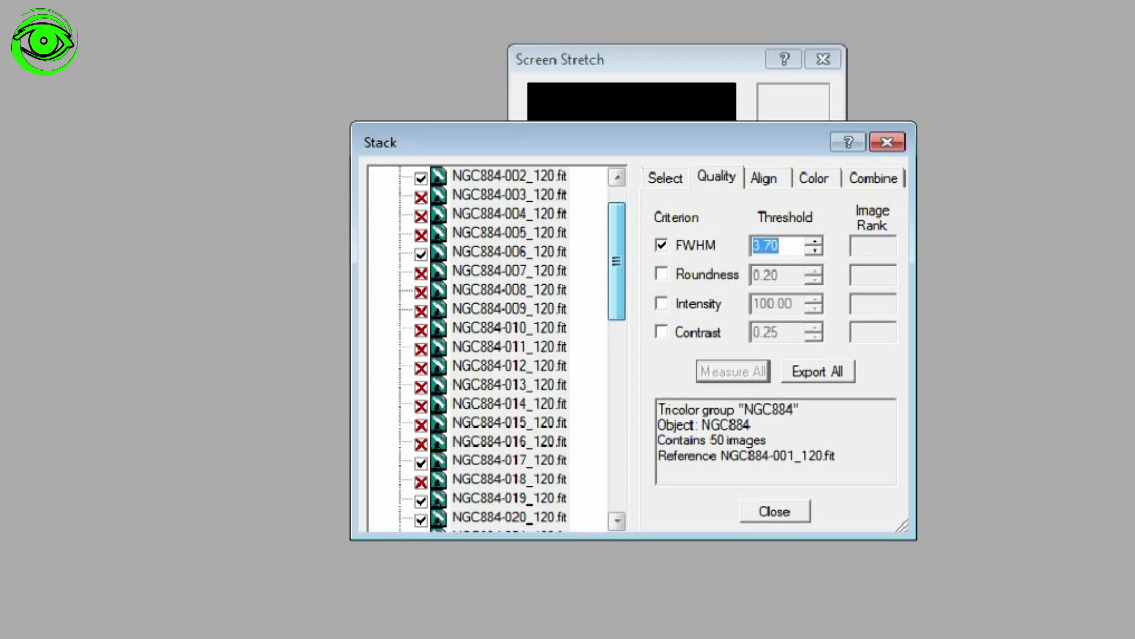
drag(617, 261, 617, 451)
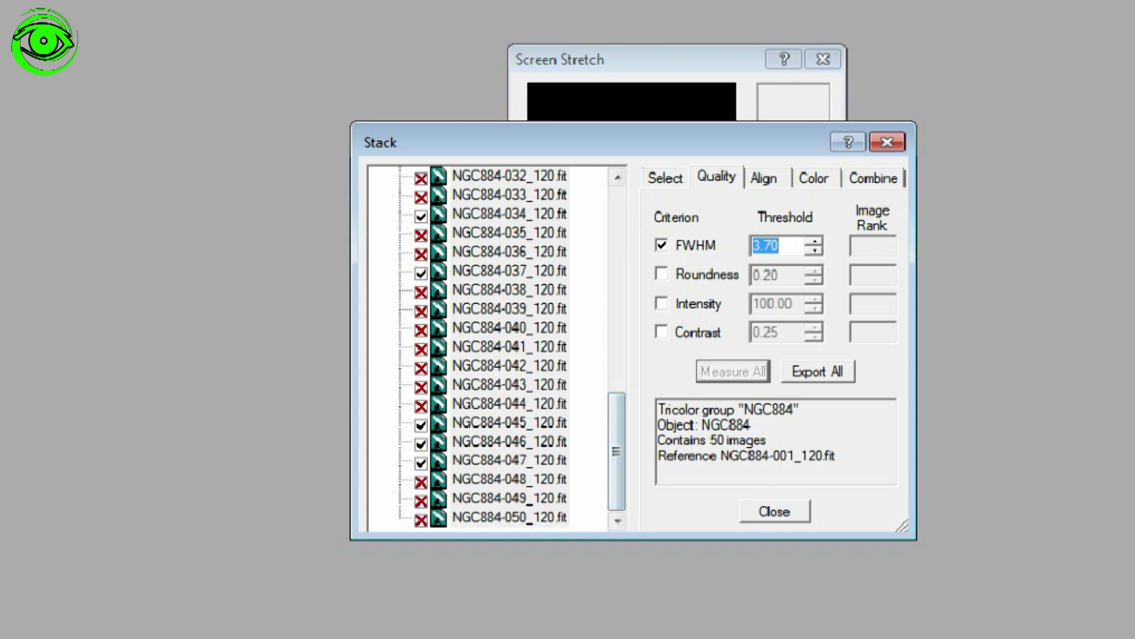
key(Up)
key(Up)
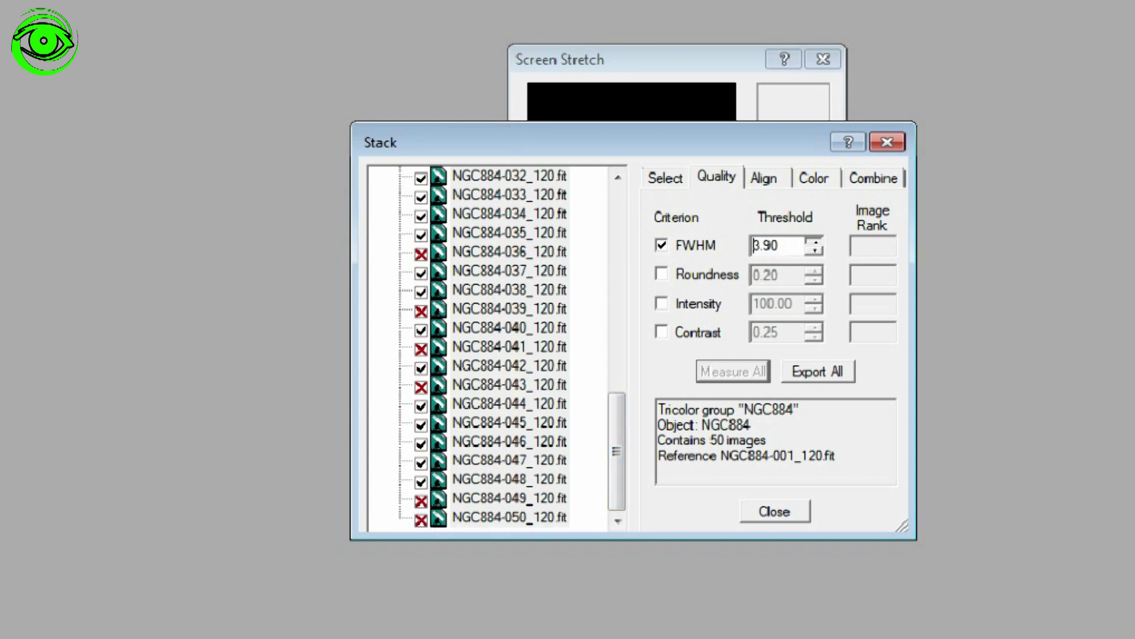
drag(617, 451, 617, 247)
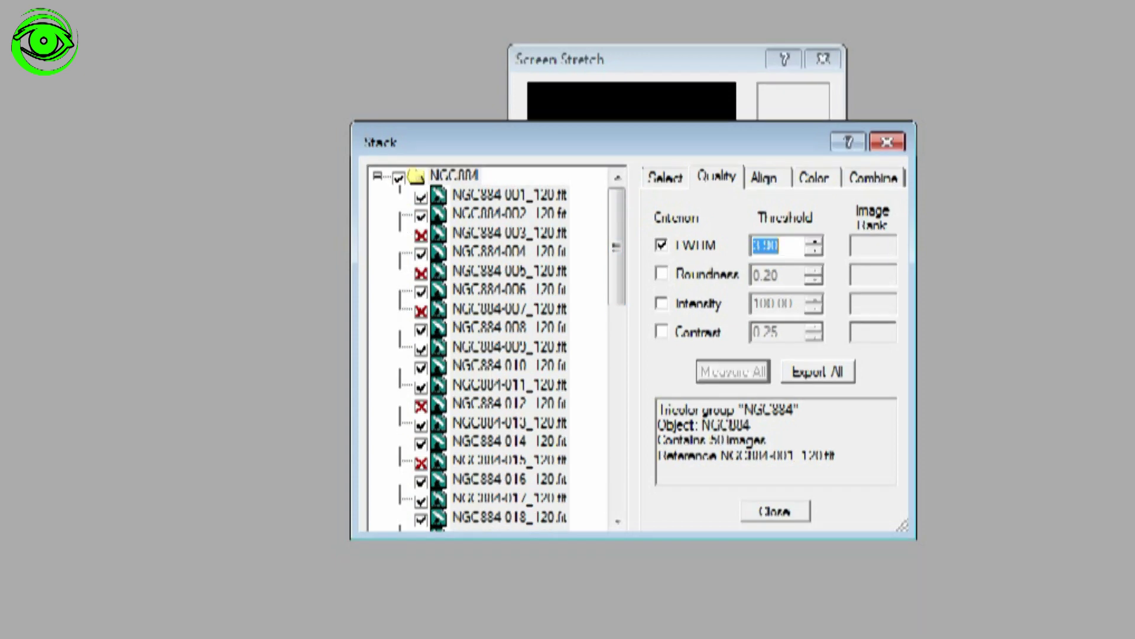
Step: Combine the accepted frames with Auto - star matching alignment, Sigma Clip, IEEE Float format, sigma factor 3.00 and Linear normalization
click(764, 178)
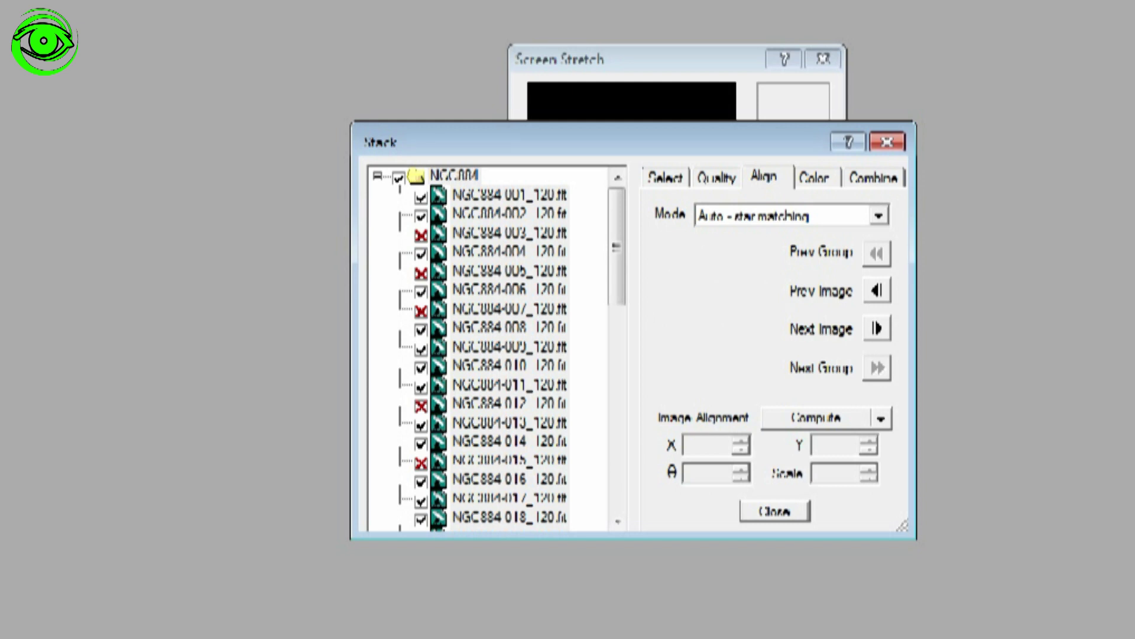
click(814, 177)
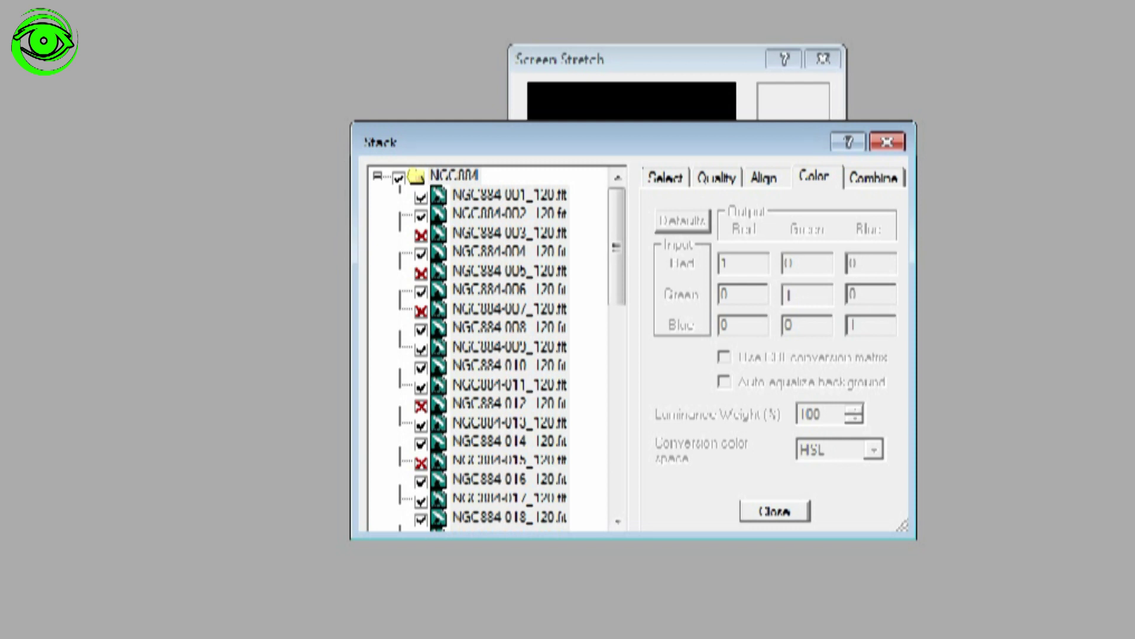
key(ctrl+Tab)
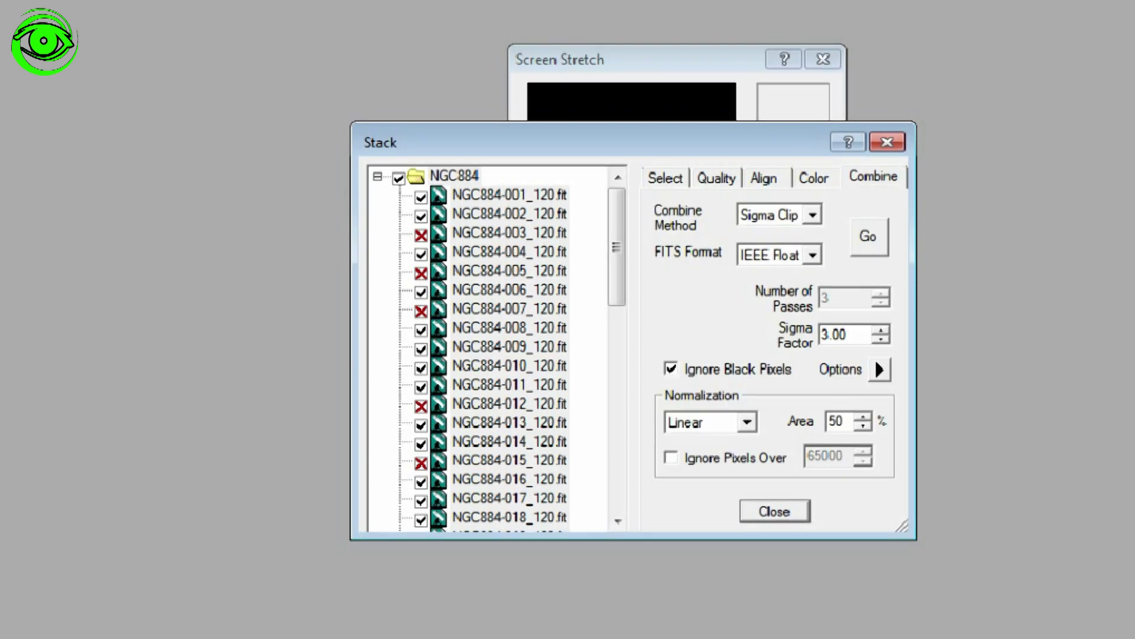
click(869, 237)
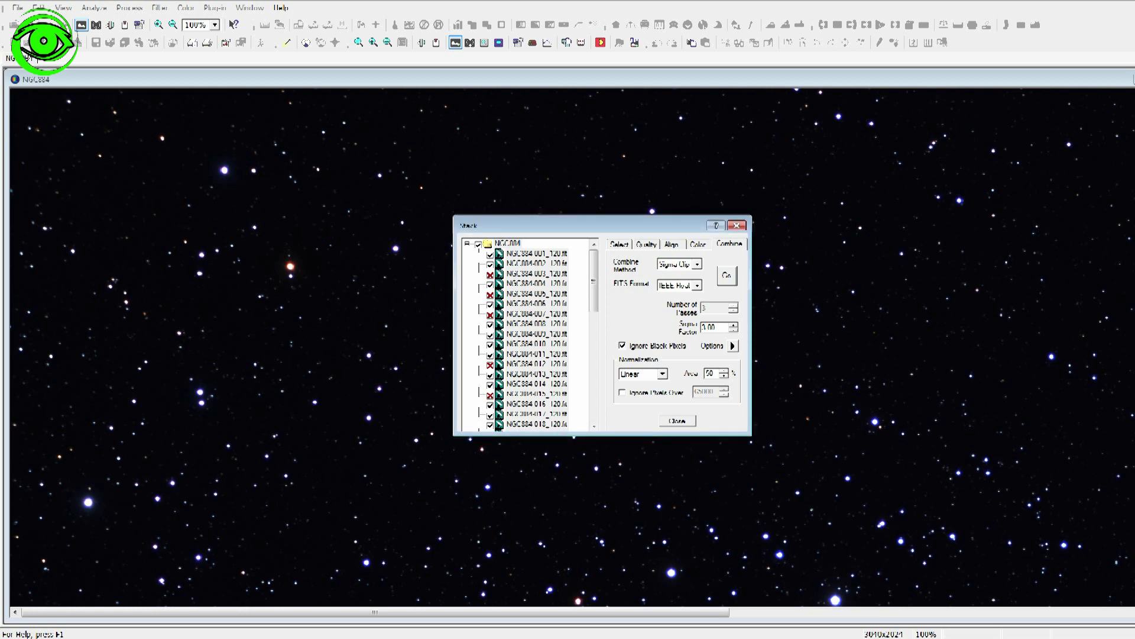
Step: Close the Stack dialog and examine the star field of the combined NGC884 image
click(736, 225)
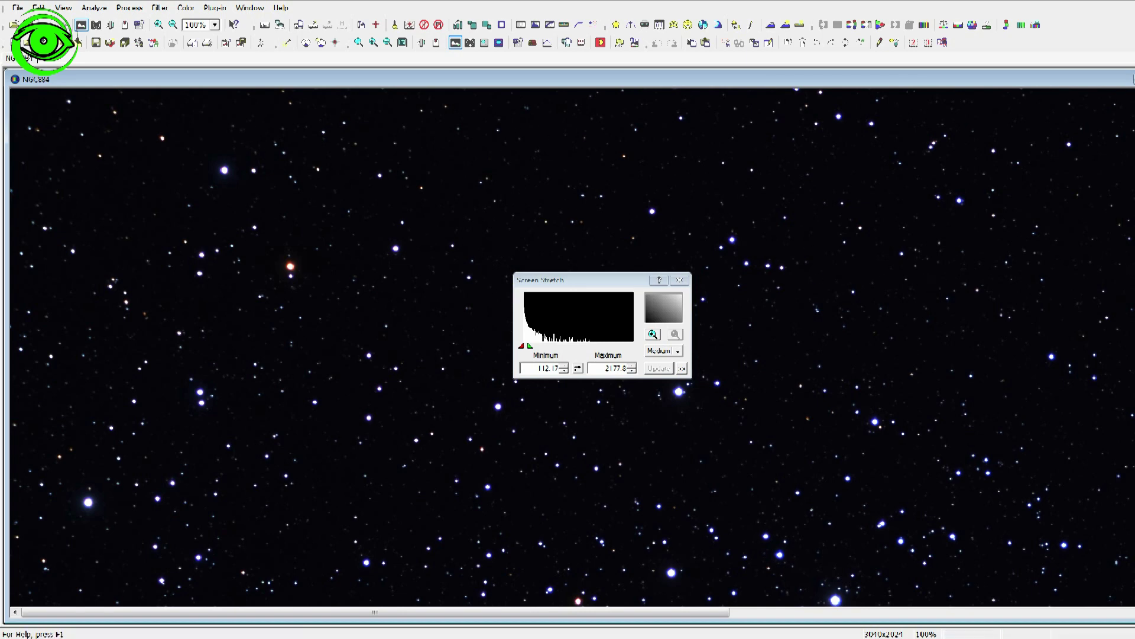
scroll(571, 414, down, 9)
scroll(572, 414, up, 7)
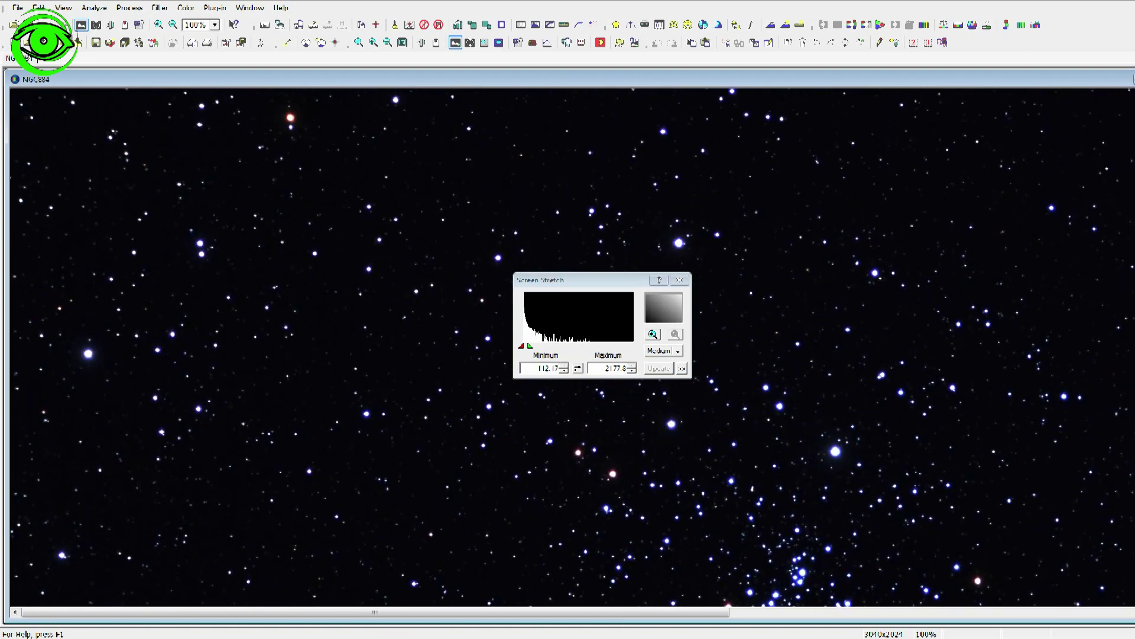
scroll(572, 414, down, 1)
scroll(572, 414, up, 3)
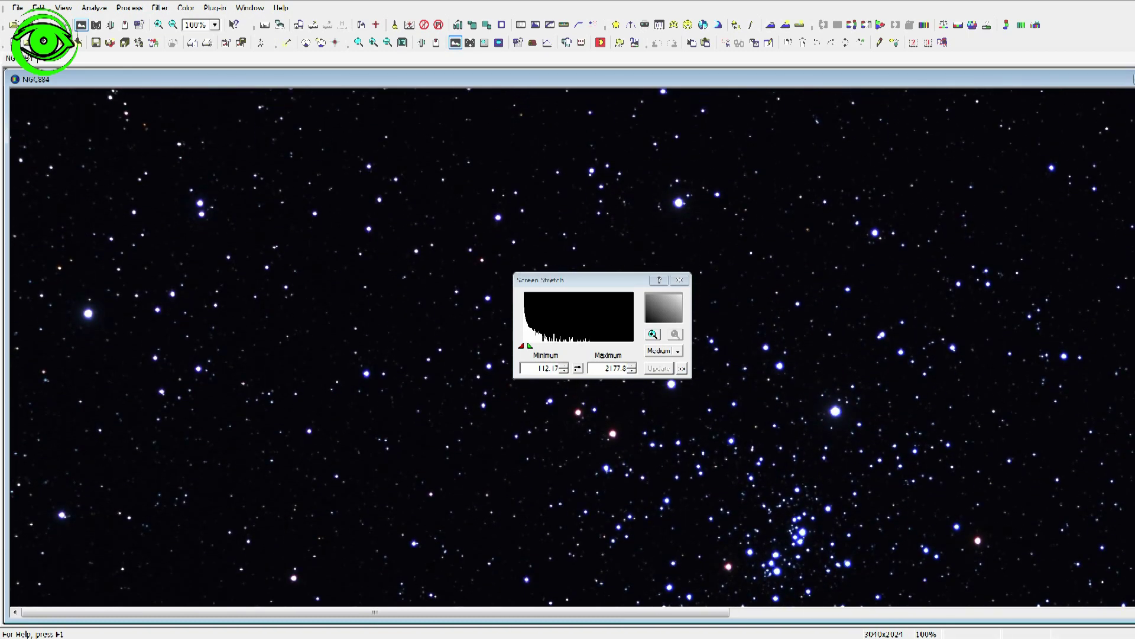
scroll(572, 414, down, 3)
scroll(572, 414, down, 1)
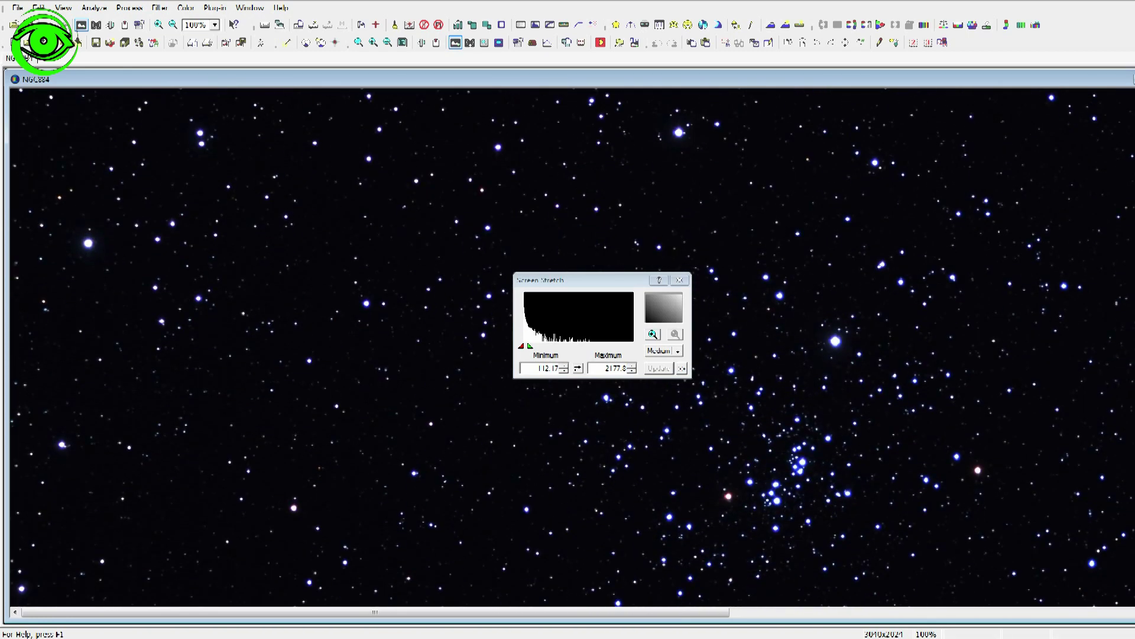
scroll(572, 414, down, 1)
scroll(572, 414, up, 2)
scroll(572, 414, down, 5)
scroll(572, 414, up, 5)
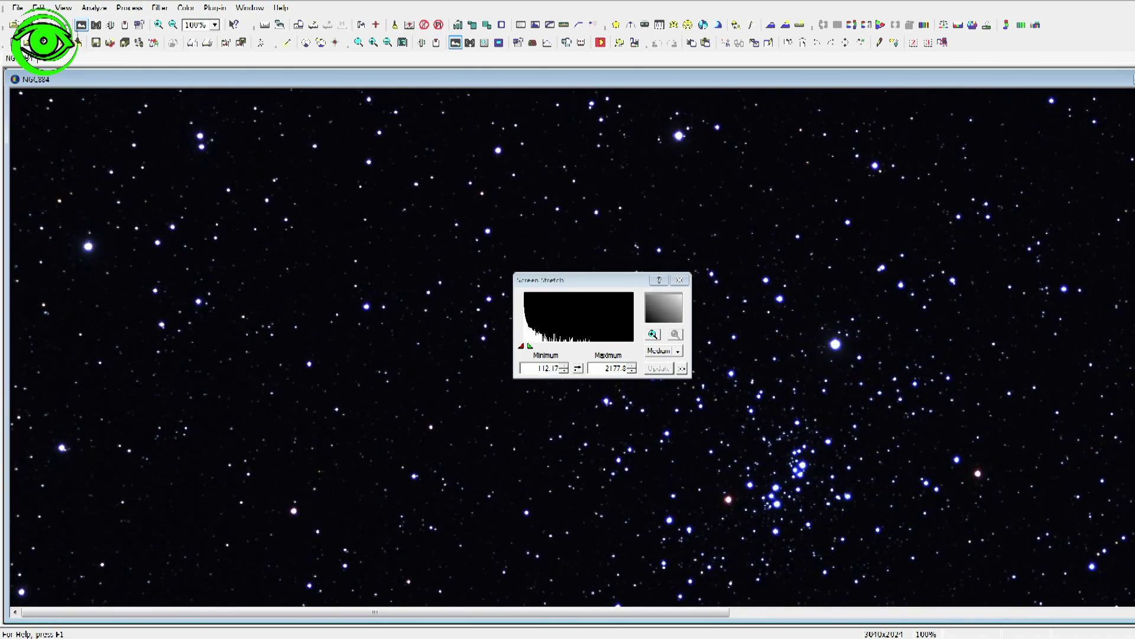
scroll(572, 414, down, 2)
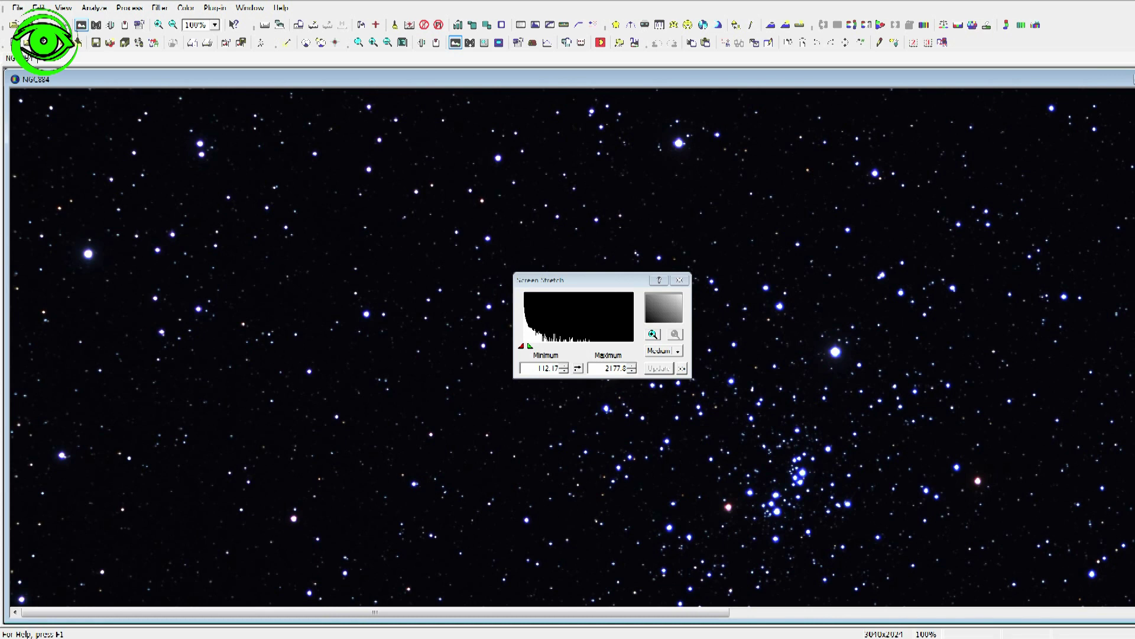
Step: Apply Digital Development to the stacked image with the Kernel - Low-Pass filter and automatic background and mid-level, and look over both star clusters
click(159, 9)
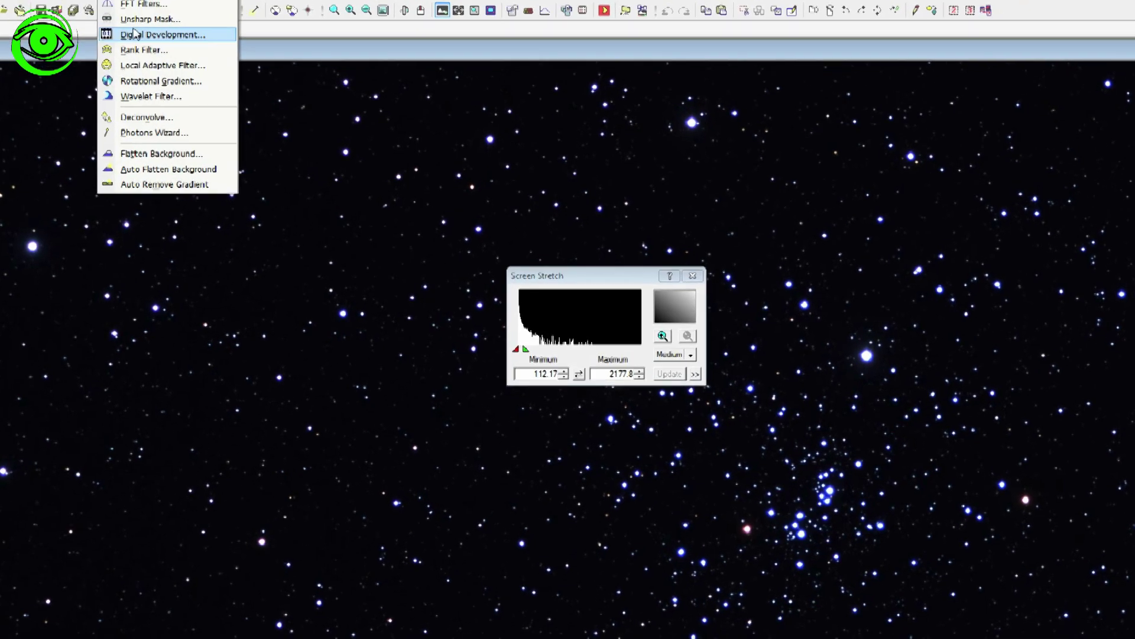
click(48, 0)
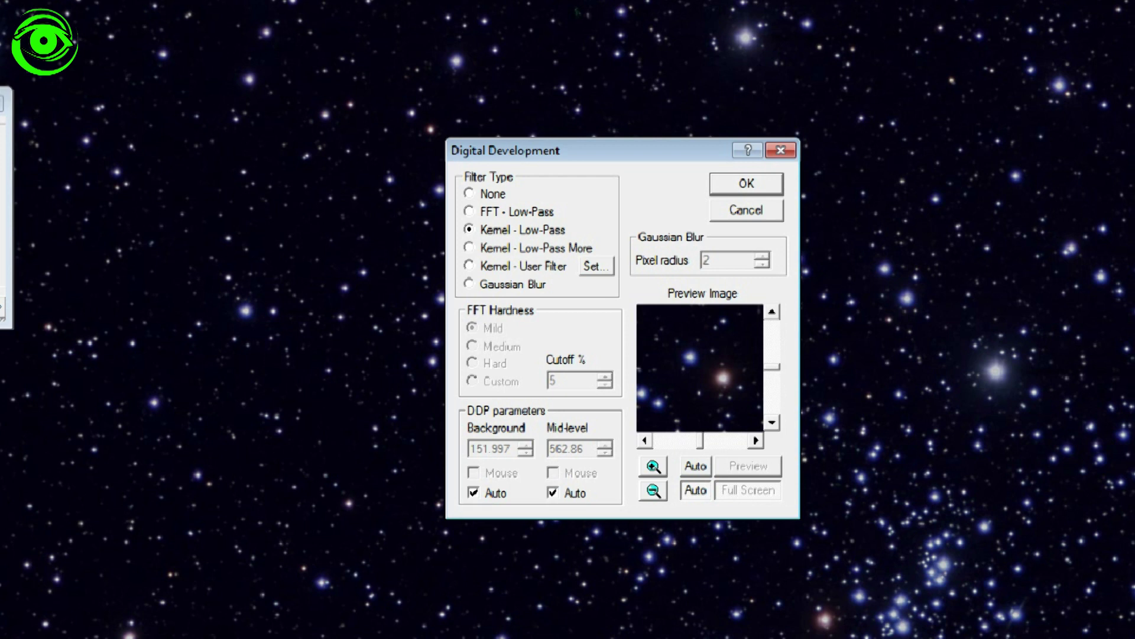
drag(610, 150, 400, 37)
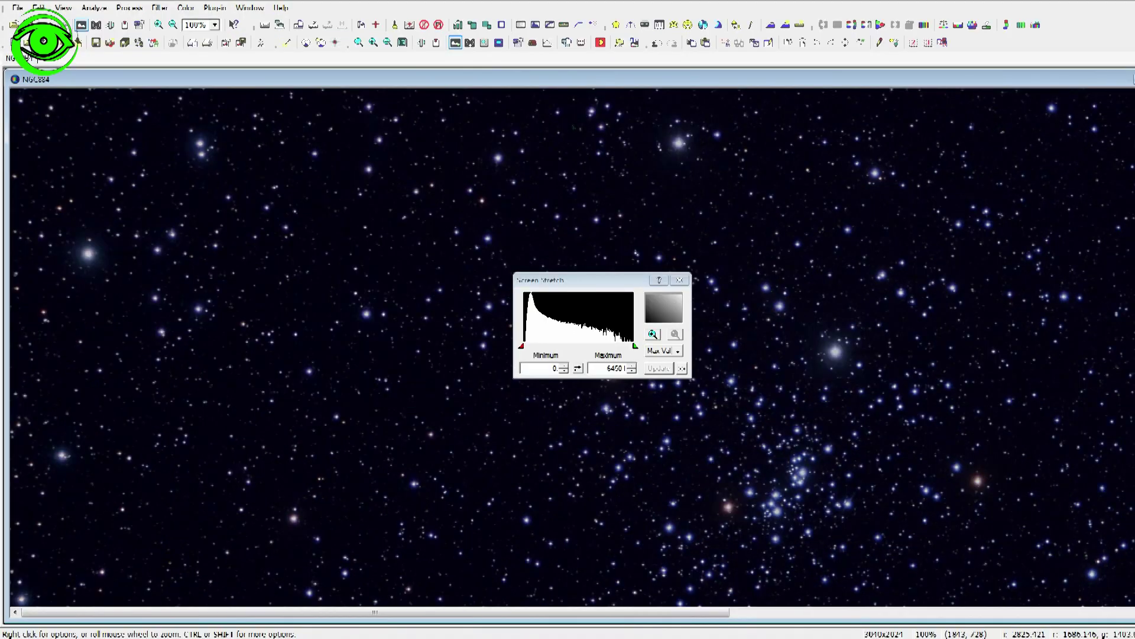
scroll(572, 348, down, 7)
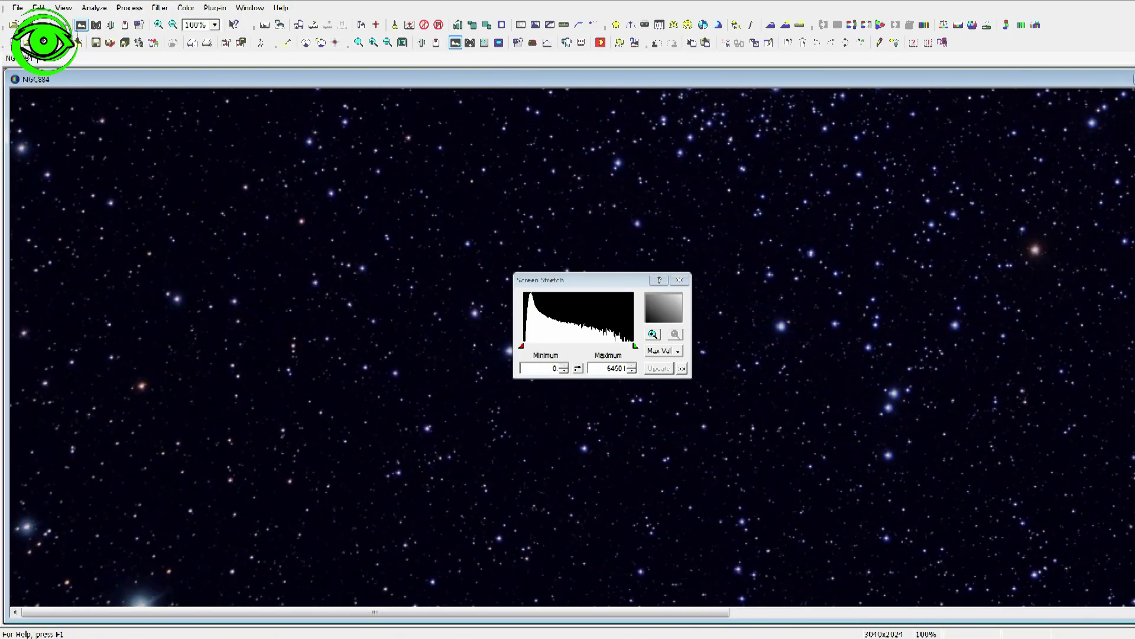
scroll(568, 348, up, 8)
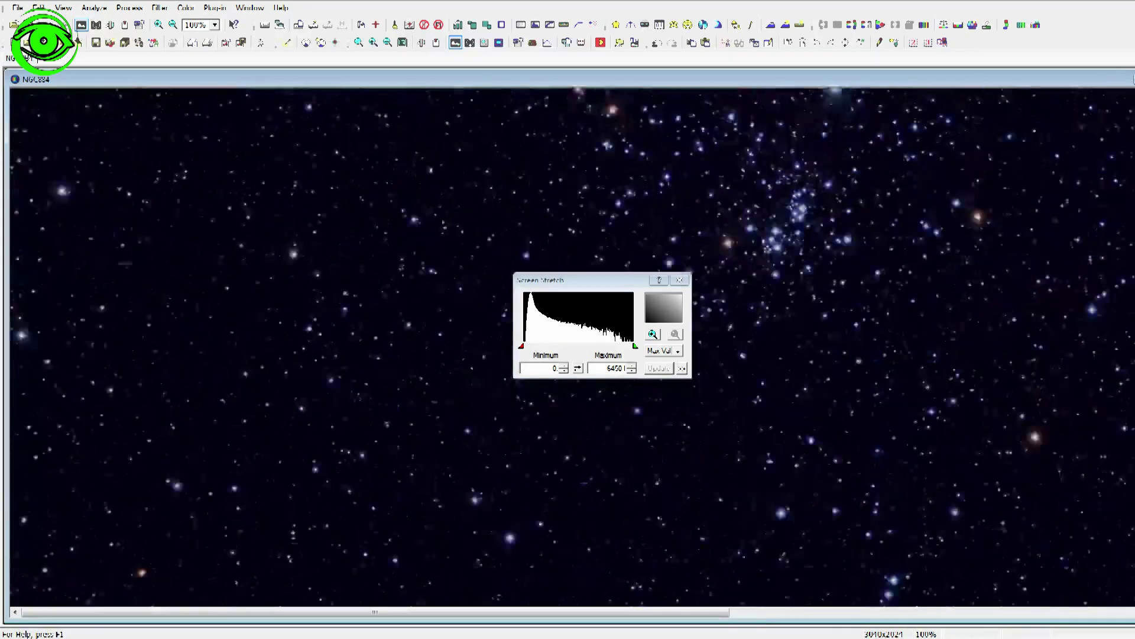
scroll(572, 347, down, 3)
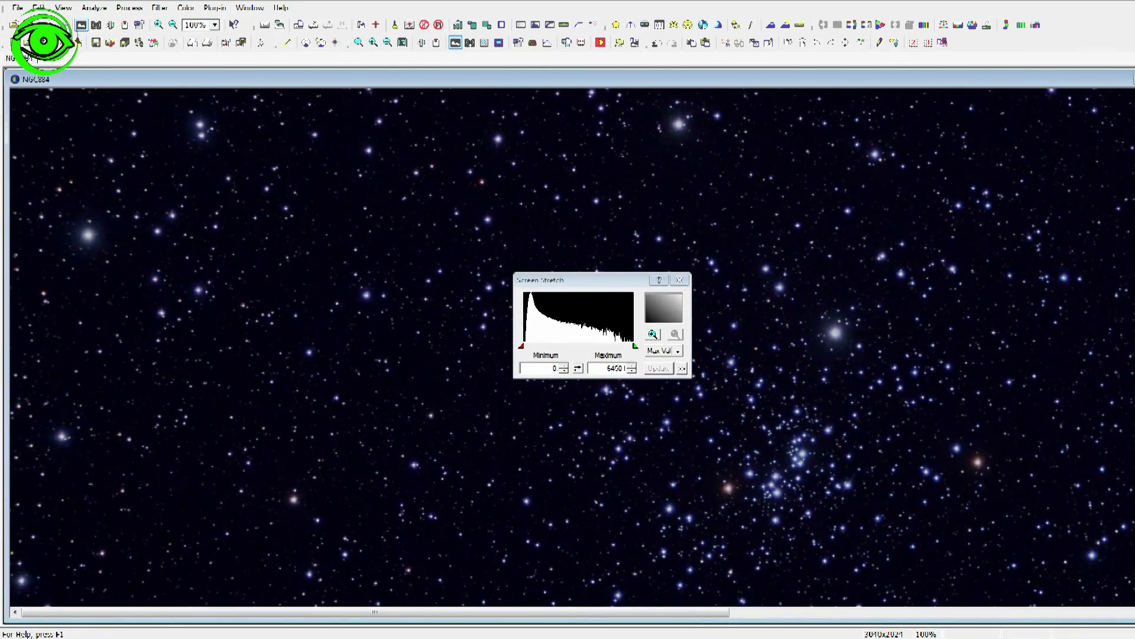
drag(430, 615, 695, 636)
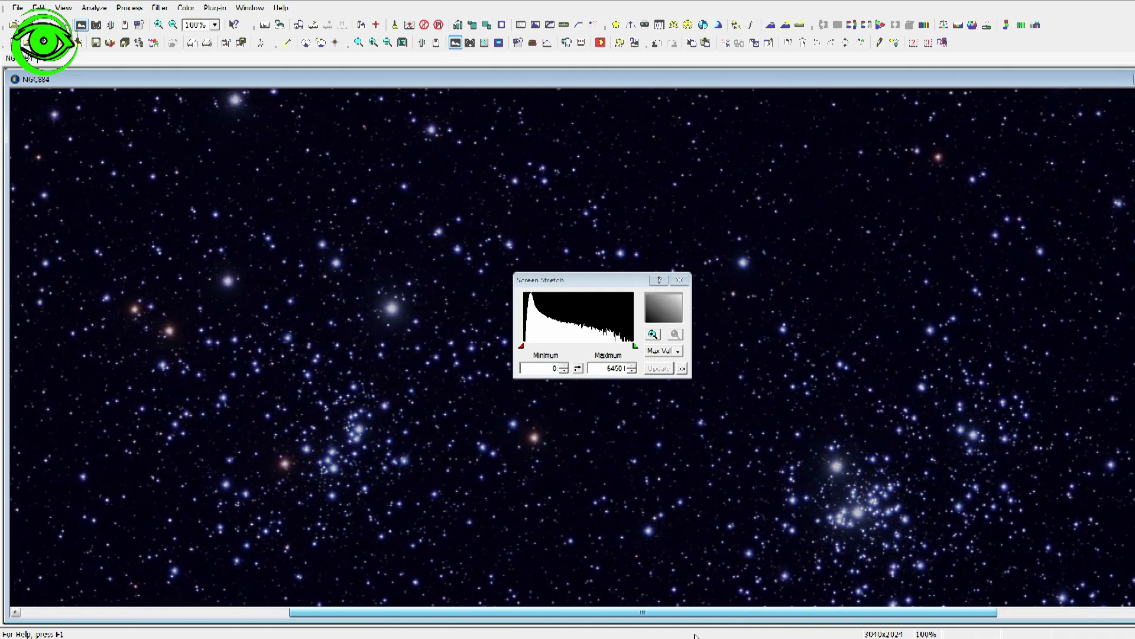
drag(695, 636, 544, 615)
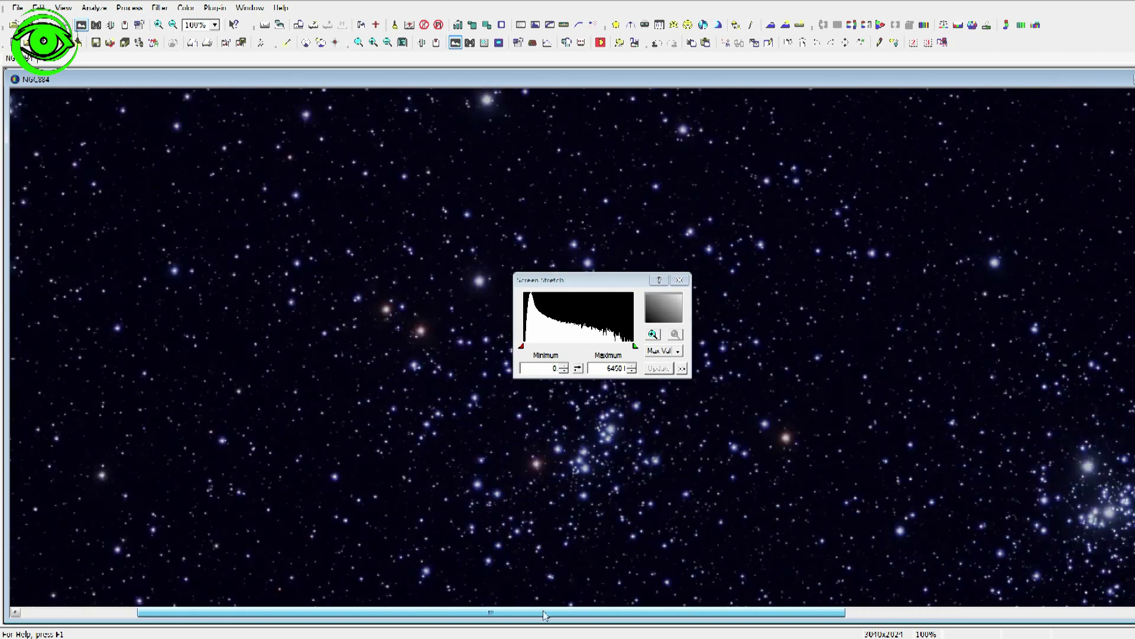
Step: Save the developed image as NGC884.fit in IEEE Float format in a new folder named Finals inside the Processing folder
click(18, 9)
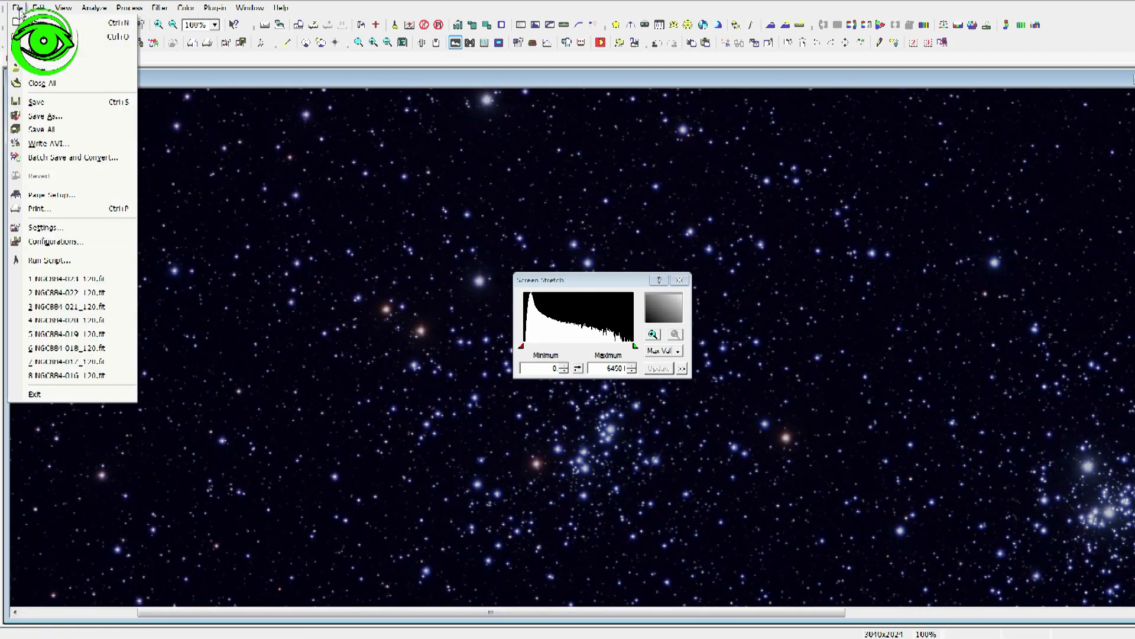
click(50, 121)
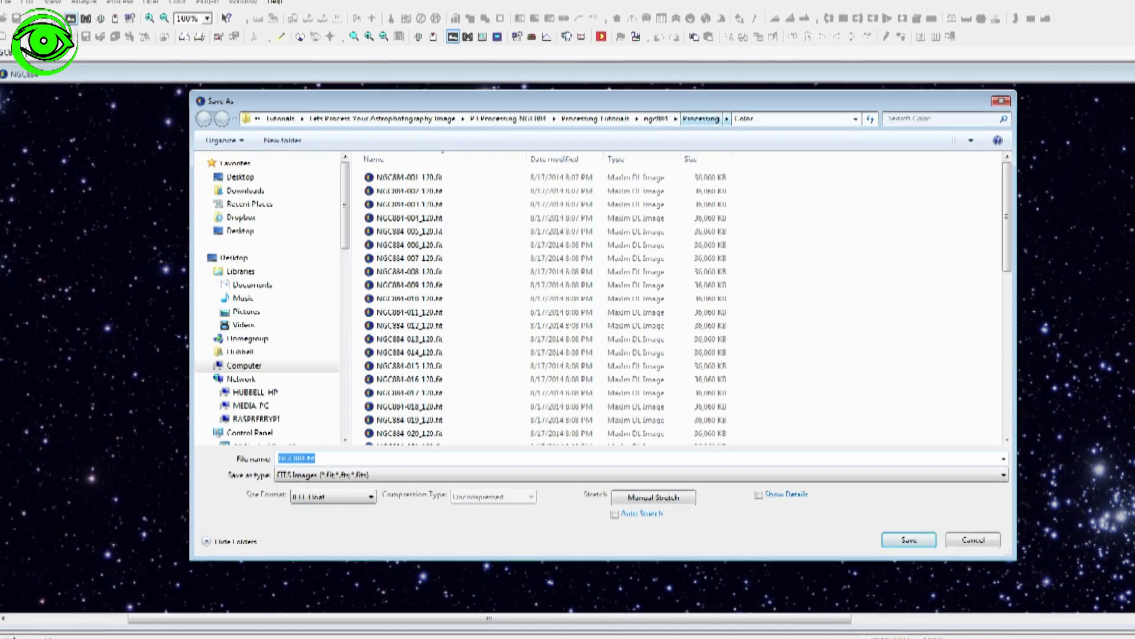
click(705, 114)
right_click(795, 257)
click(807, 277)
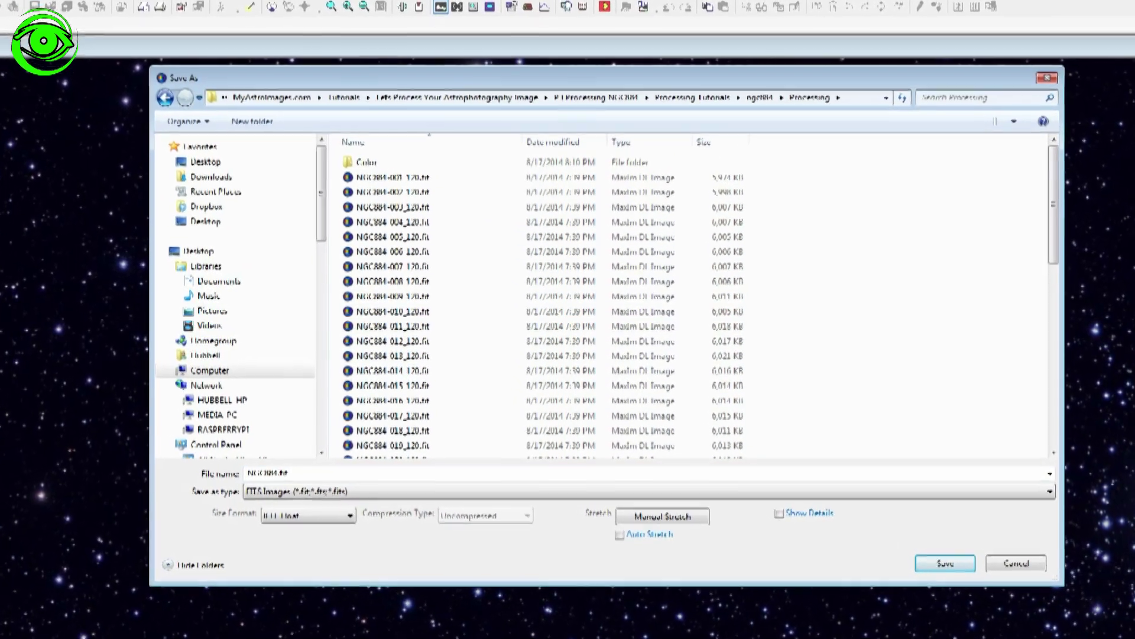
right_click(807, 277)
mouse_move(866, 425)
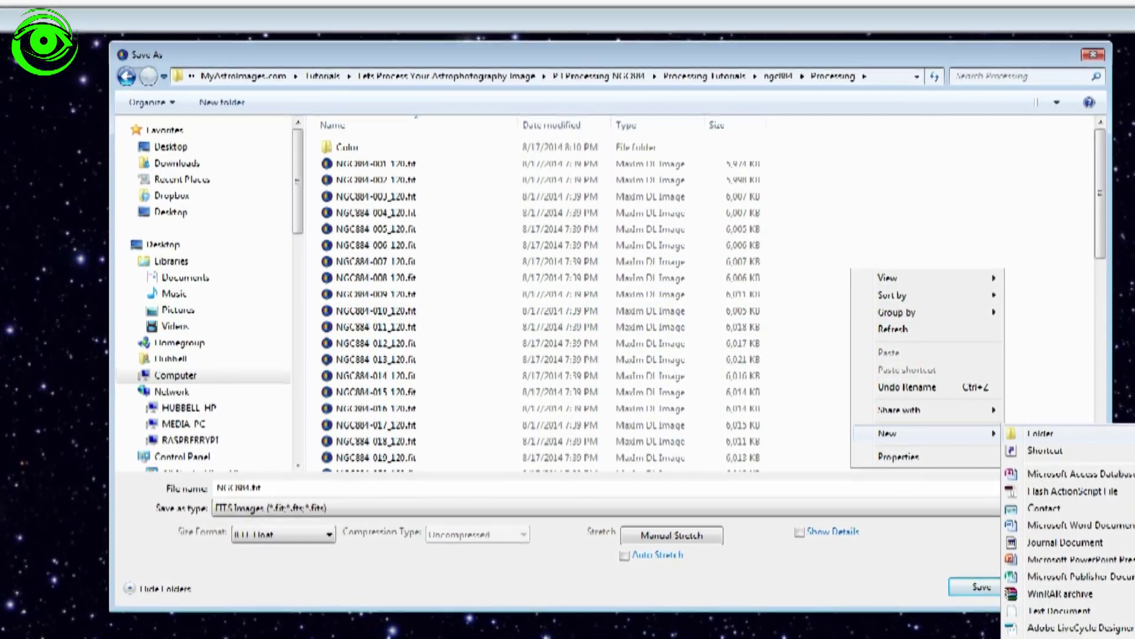
click(1050, 436)
text(Linals)
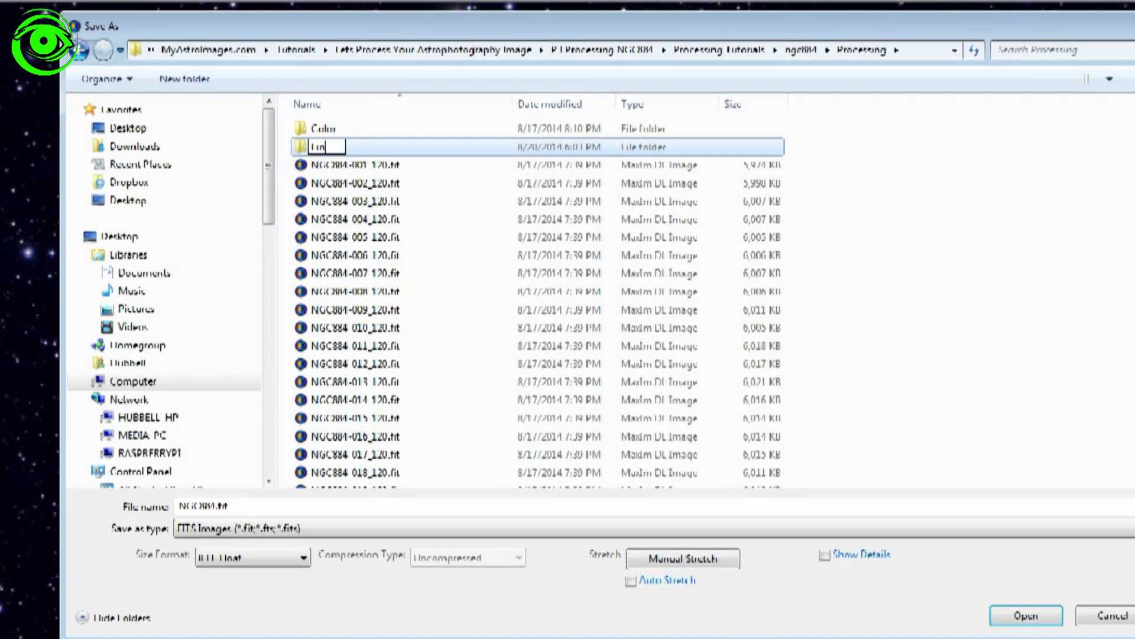
key(Return)
key(Return)
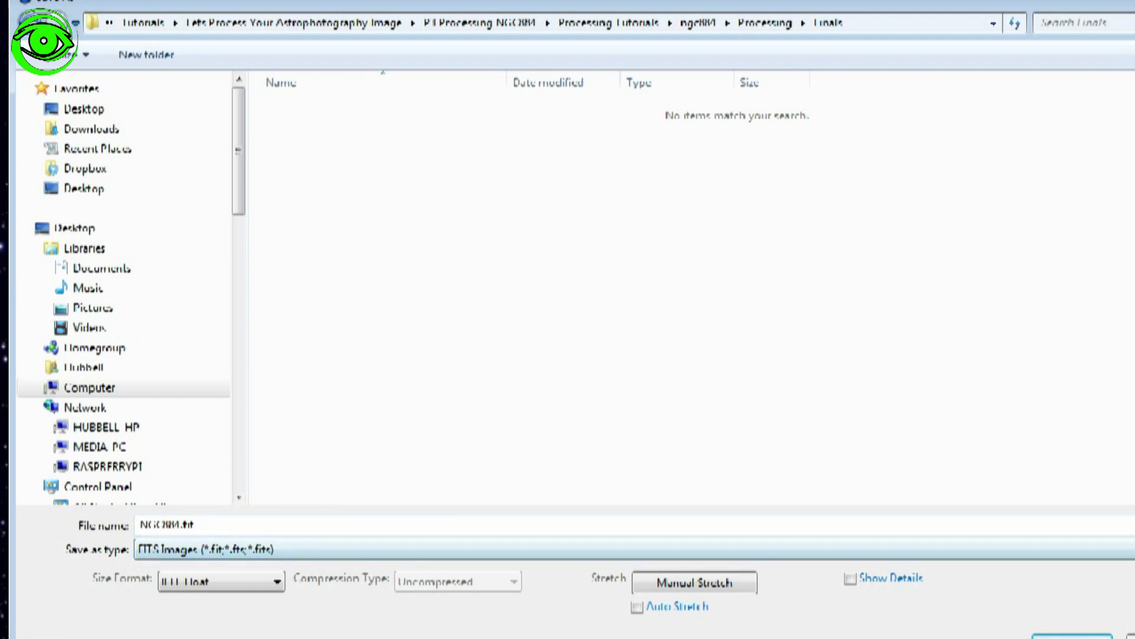
click(1071, 637)
Step: Split the NGC884 image into separate red, green and blue channel images and bring up the green channel
click(292, 9)
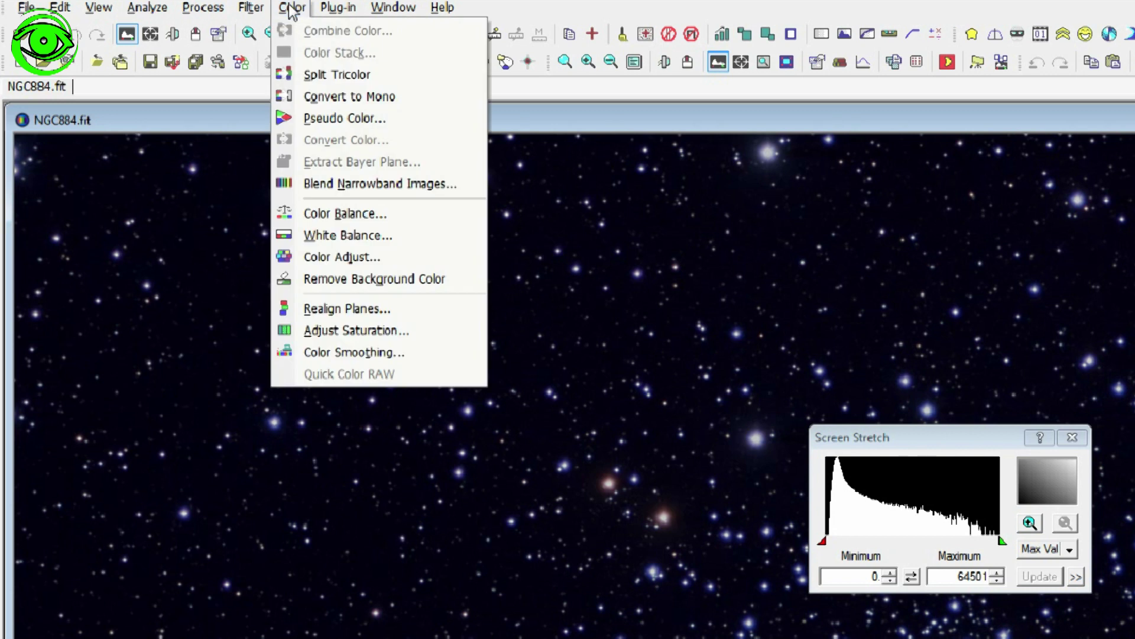
click(305, 72)
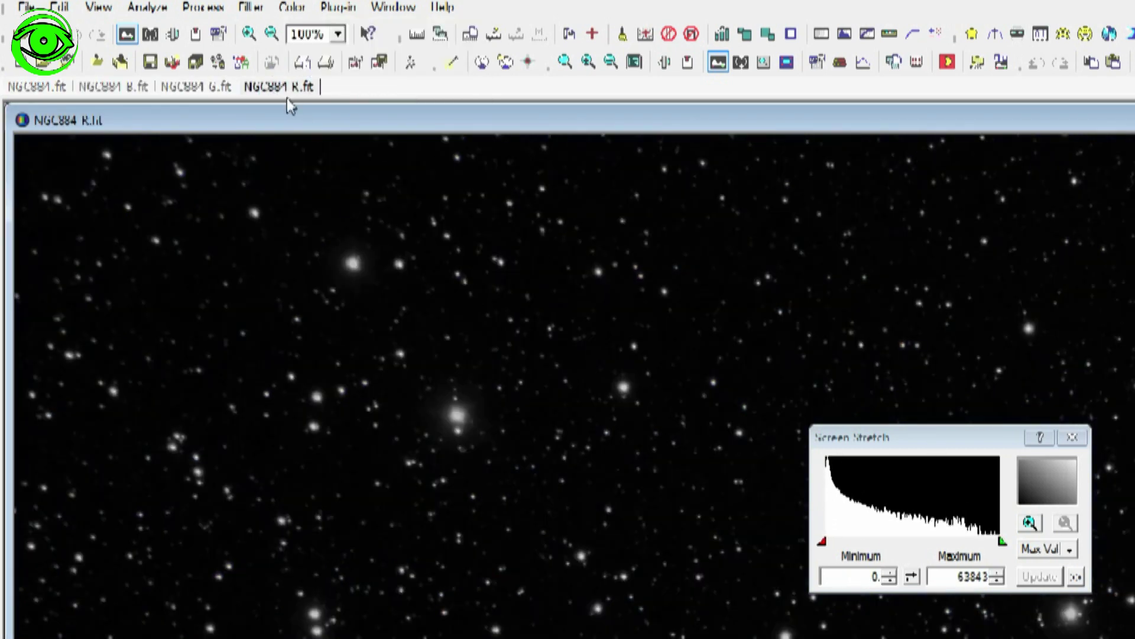
click(189, 87)
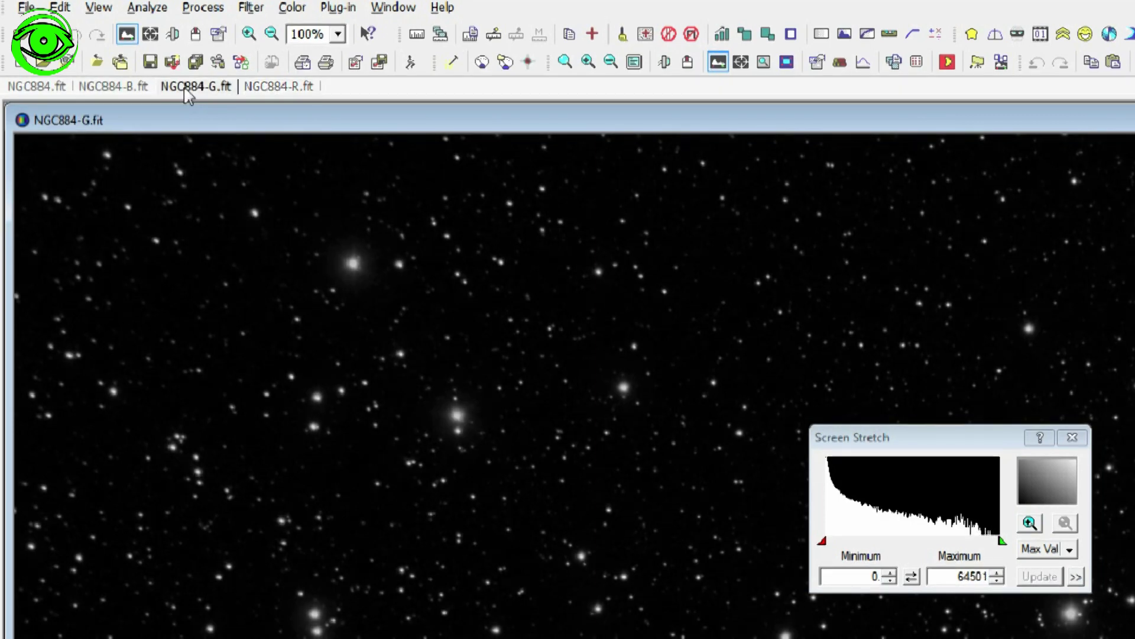
Step: Save the blue channel image as the 16-bit uncompressed TIFF file NGC884-B.tiff in the Finals folder
click(114, 87)
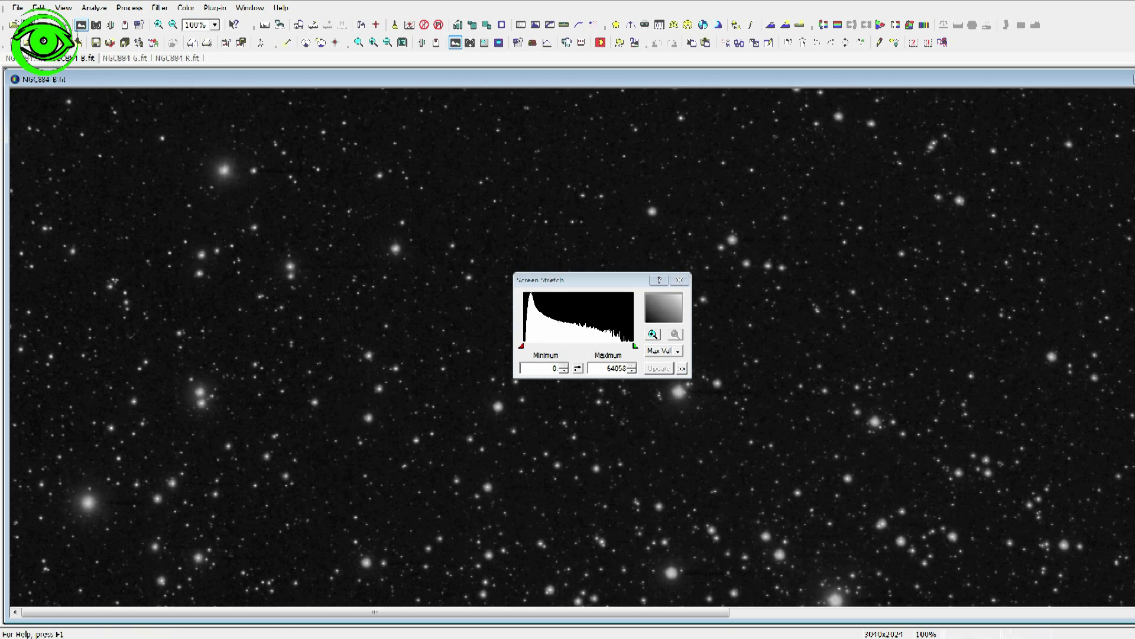
click(18, 8)
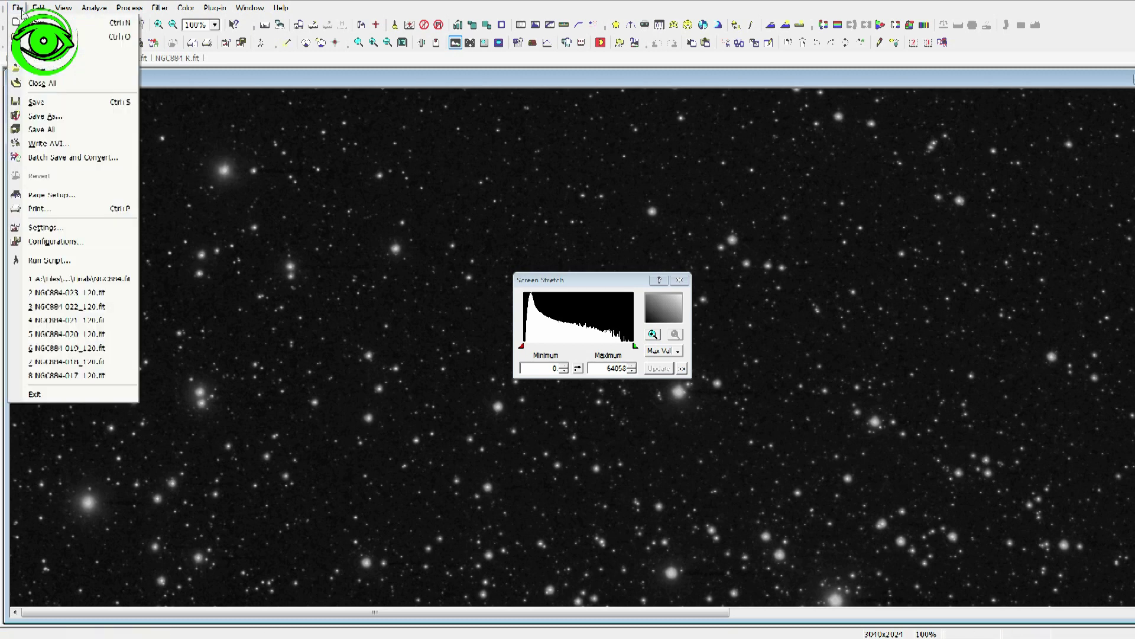
click(53, 117)
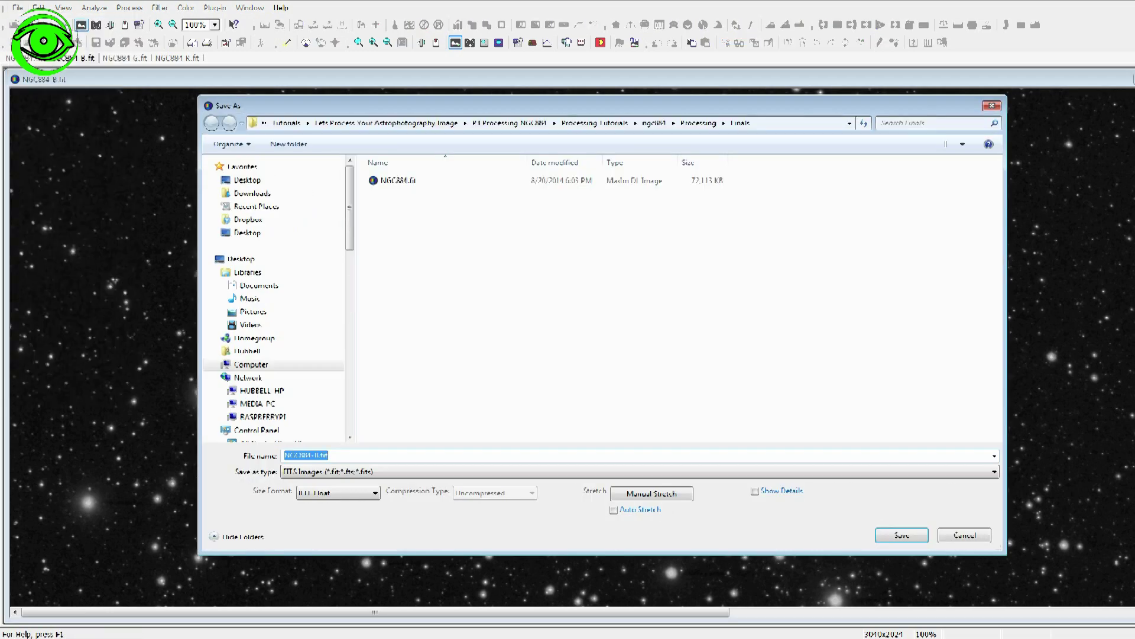
click(639, 472)
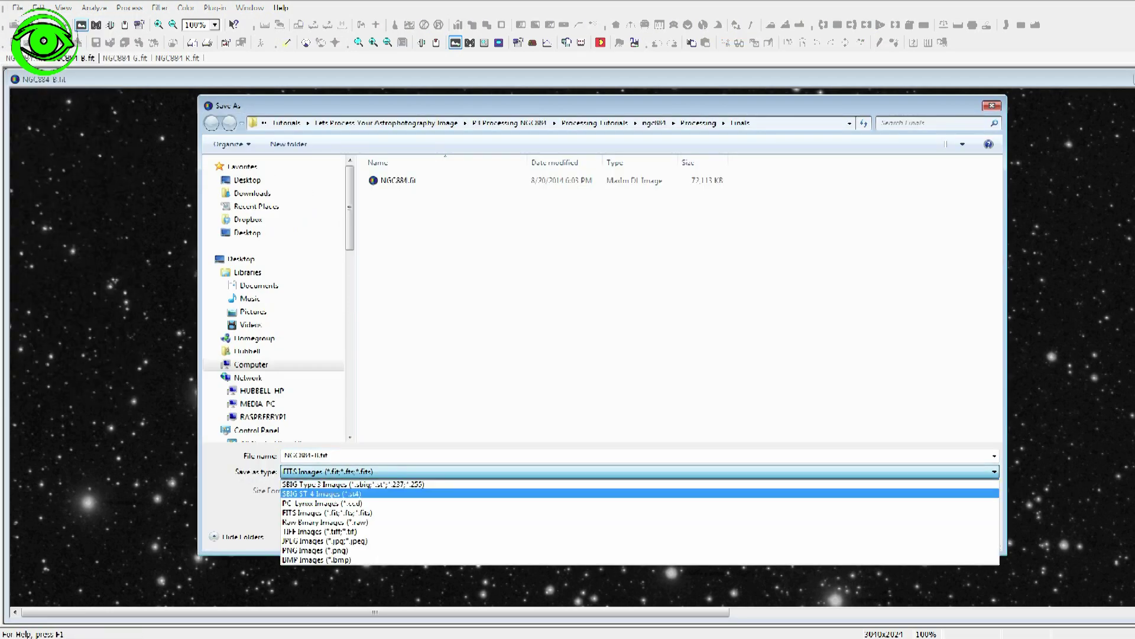
key(Down)
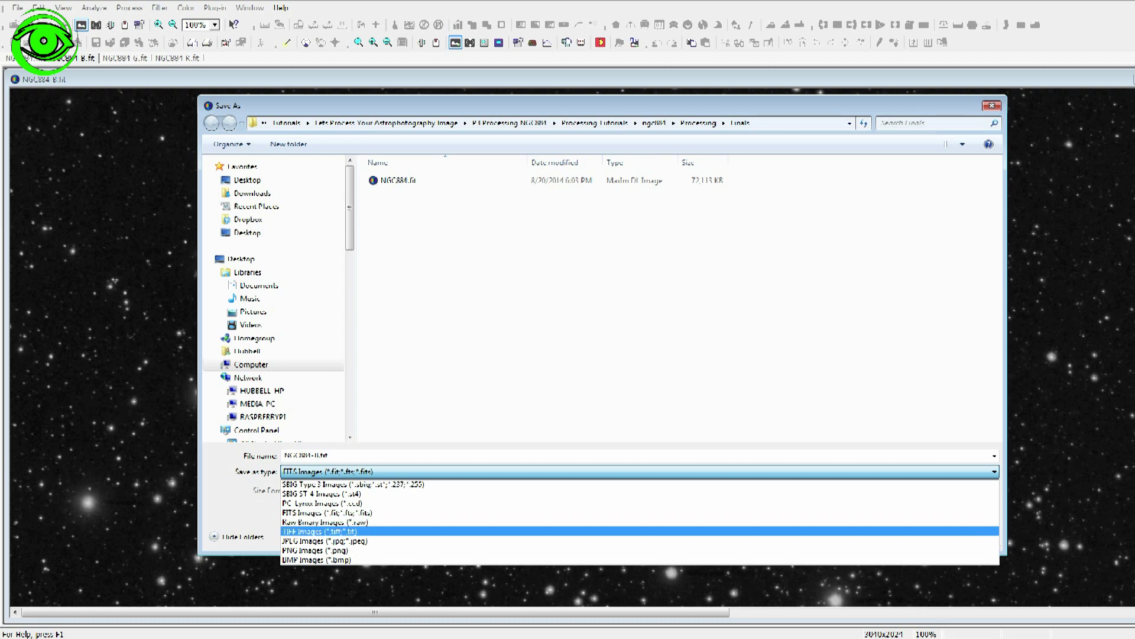
key(Return)
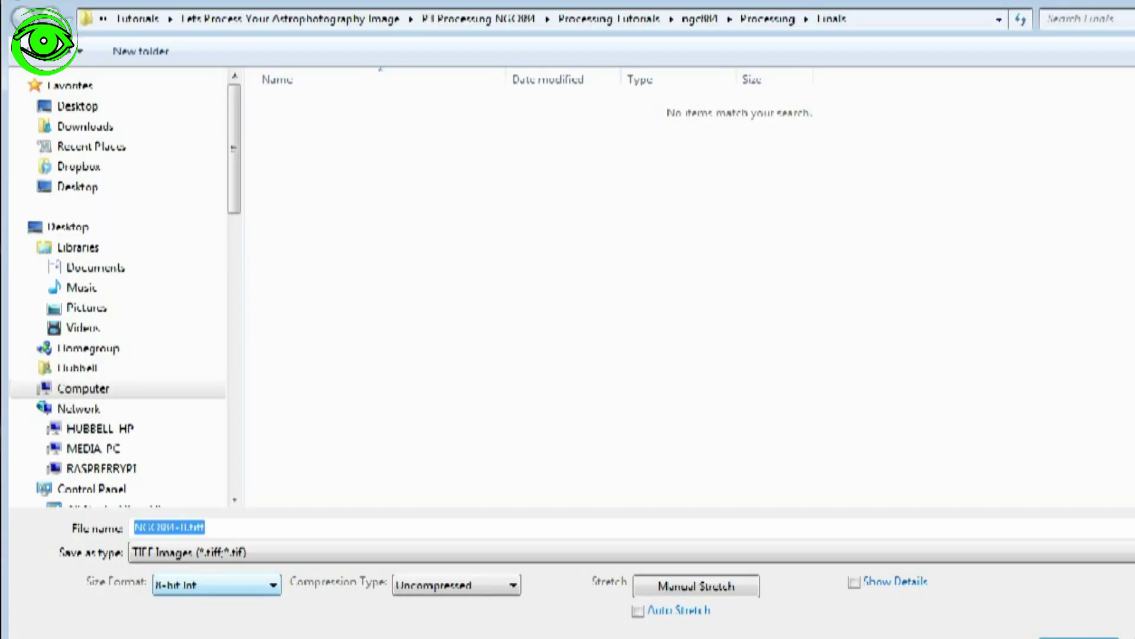
click(217, 584)
key(Return)
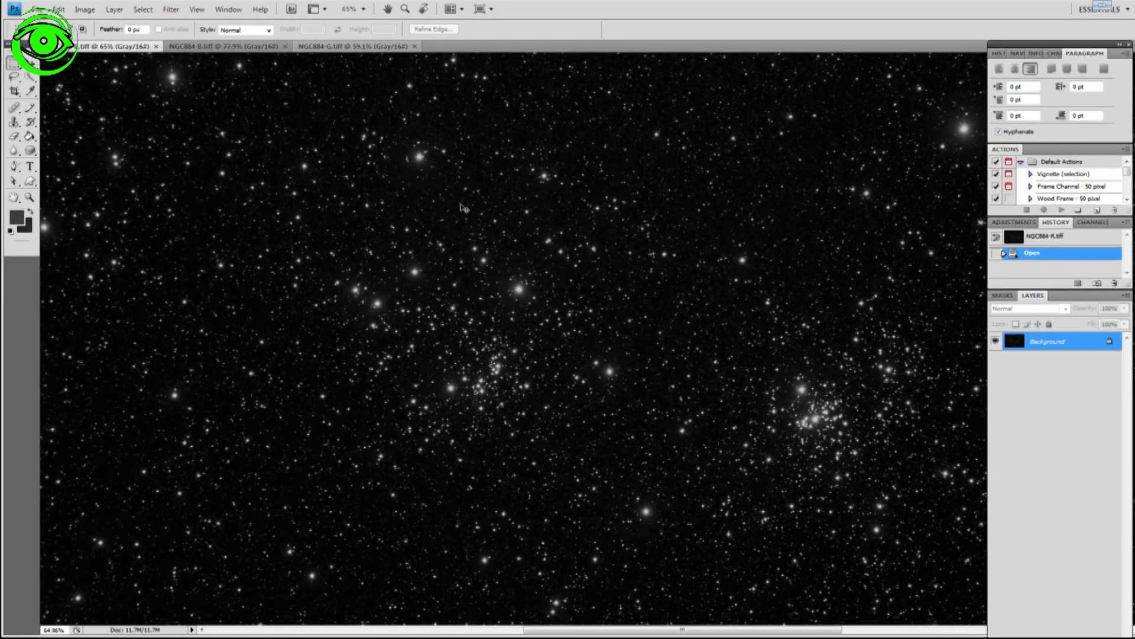
Step: Copy the whole NGC884-R.tiff image and create a new 3040 x 2024 pixel document in 16-bit RGB Color with a white background
key(ctrl+a)
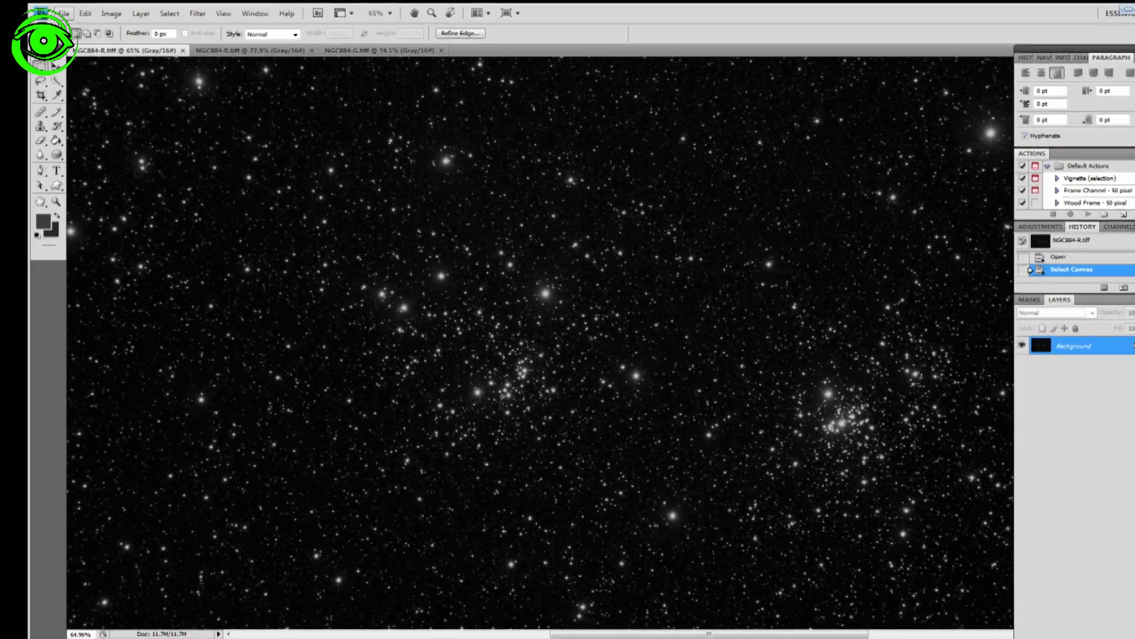
click(62, 13)
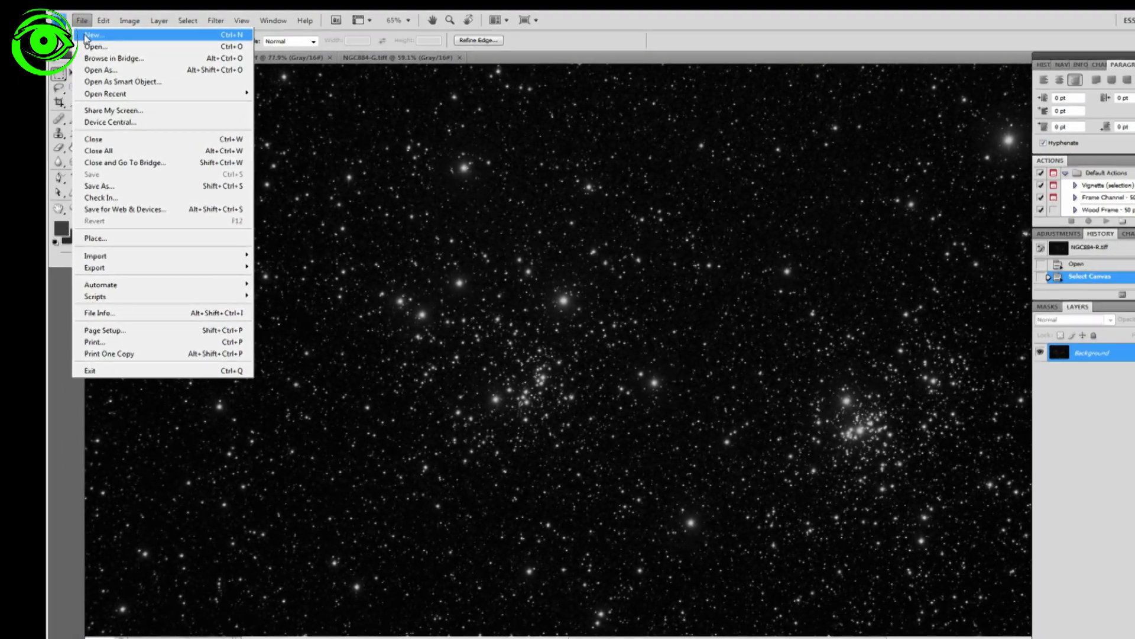
click(88, 35)
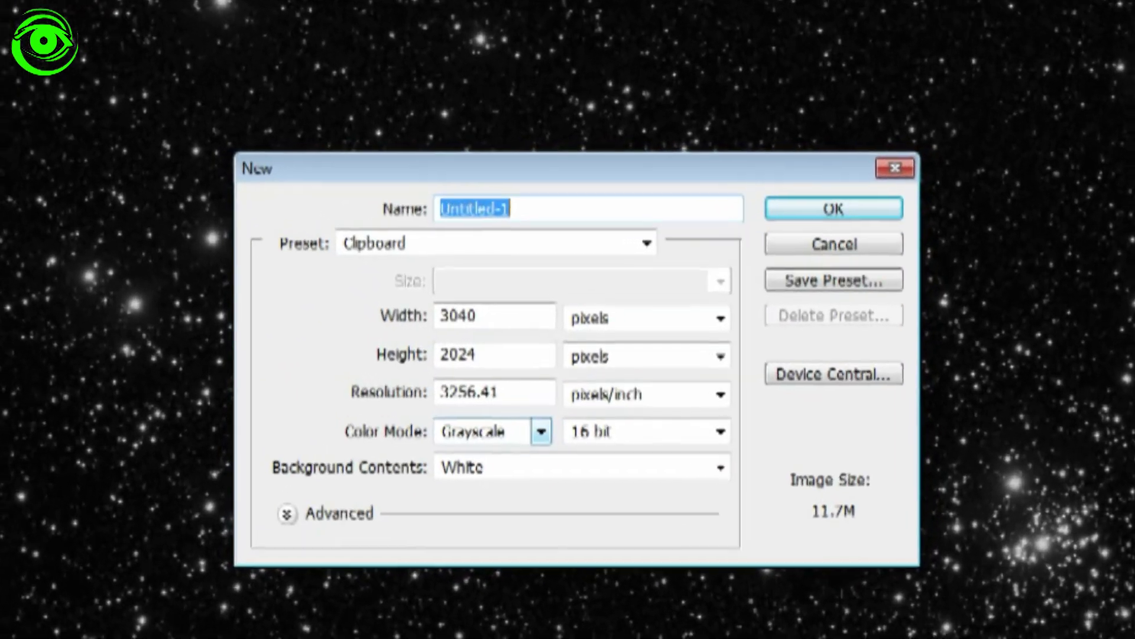
click(541, 431)
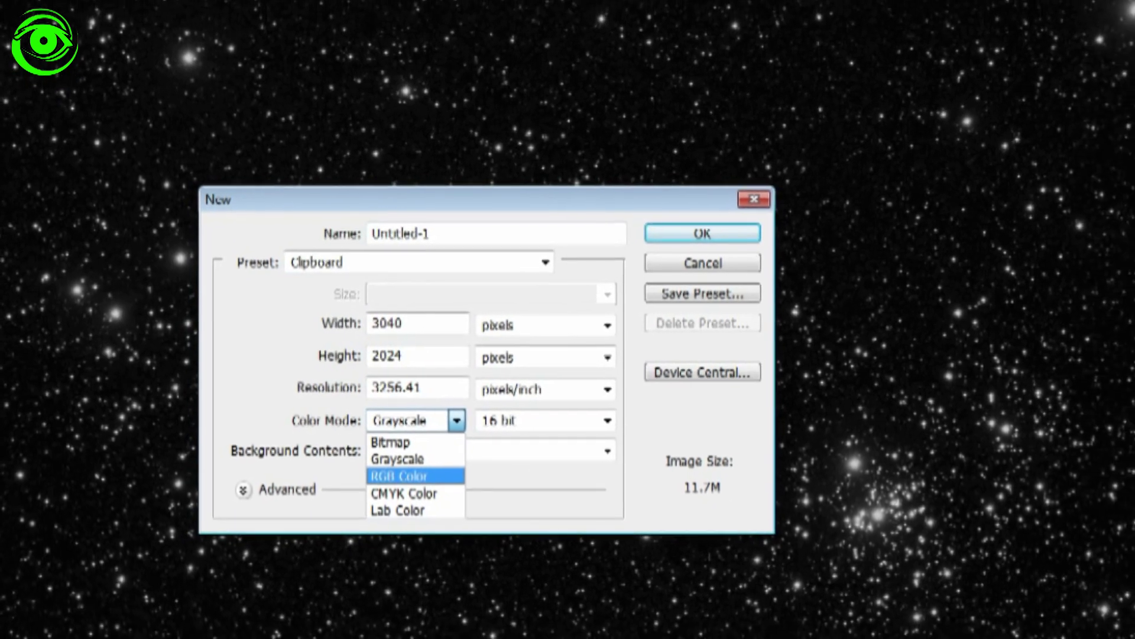
click(415, 476)
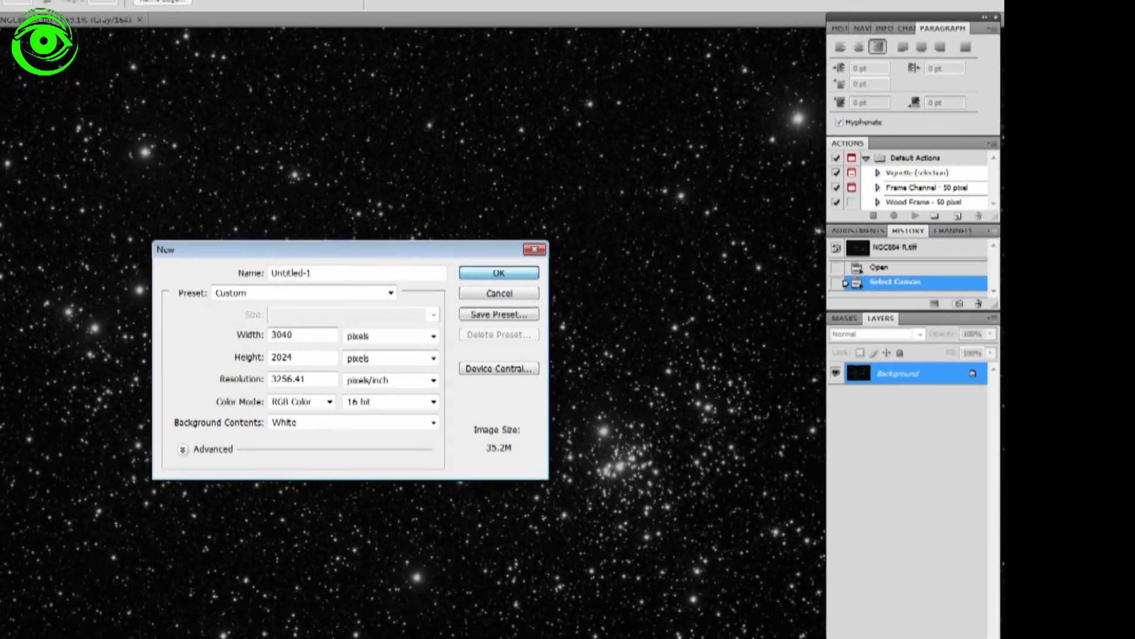
click(471, 276)
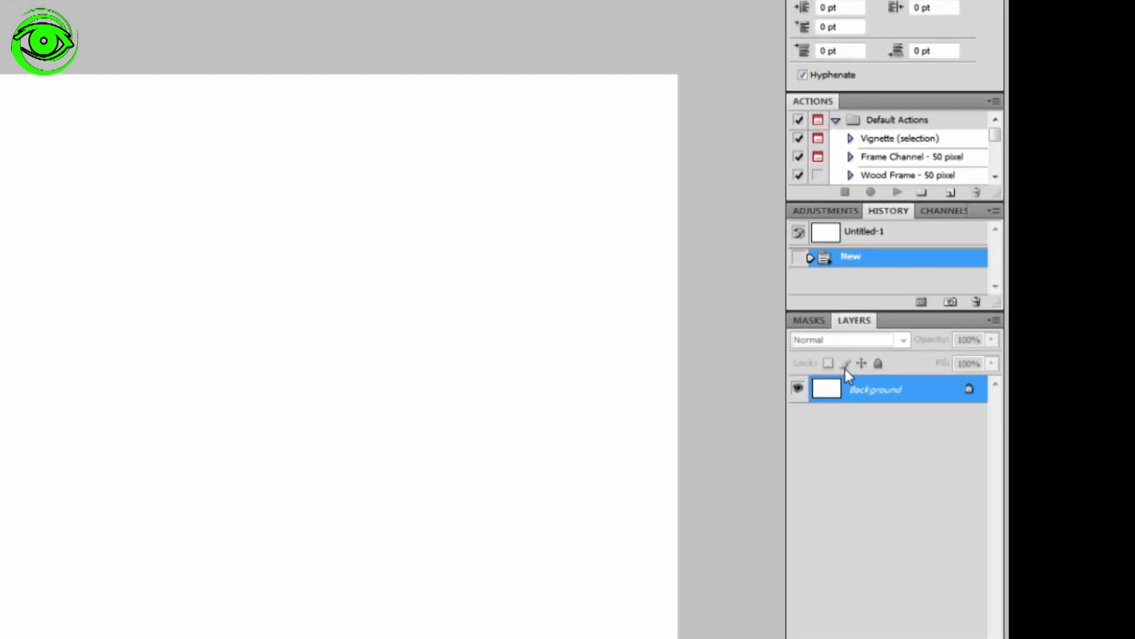
Step: Paste the copied red image into only the Red channel of the new document
click(953, 211)
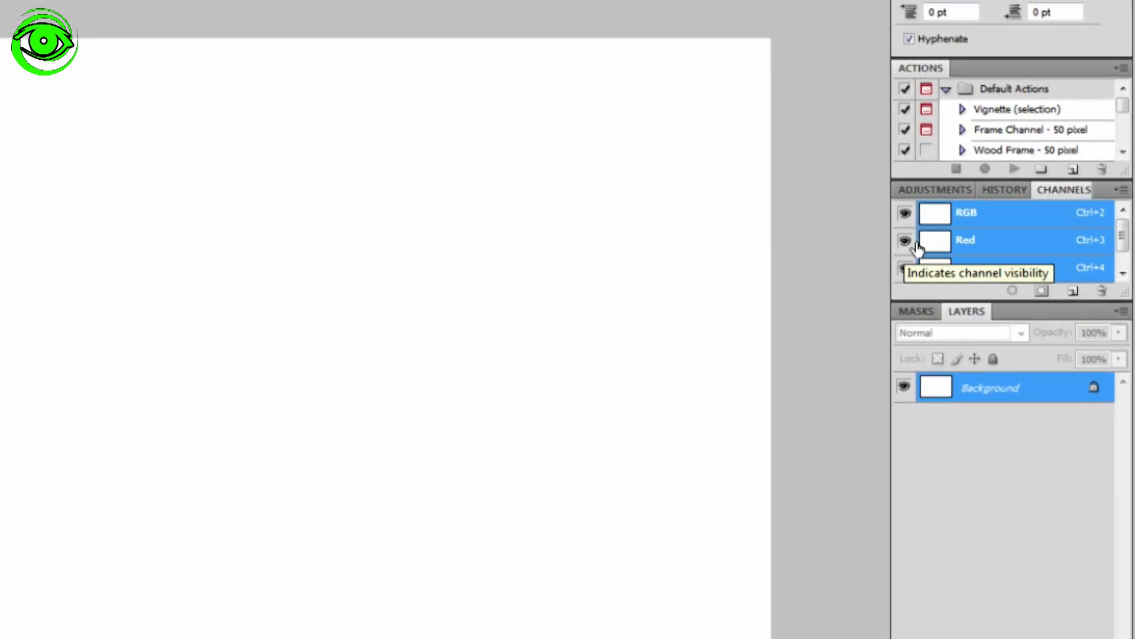
click(932, 242)
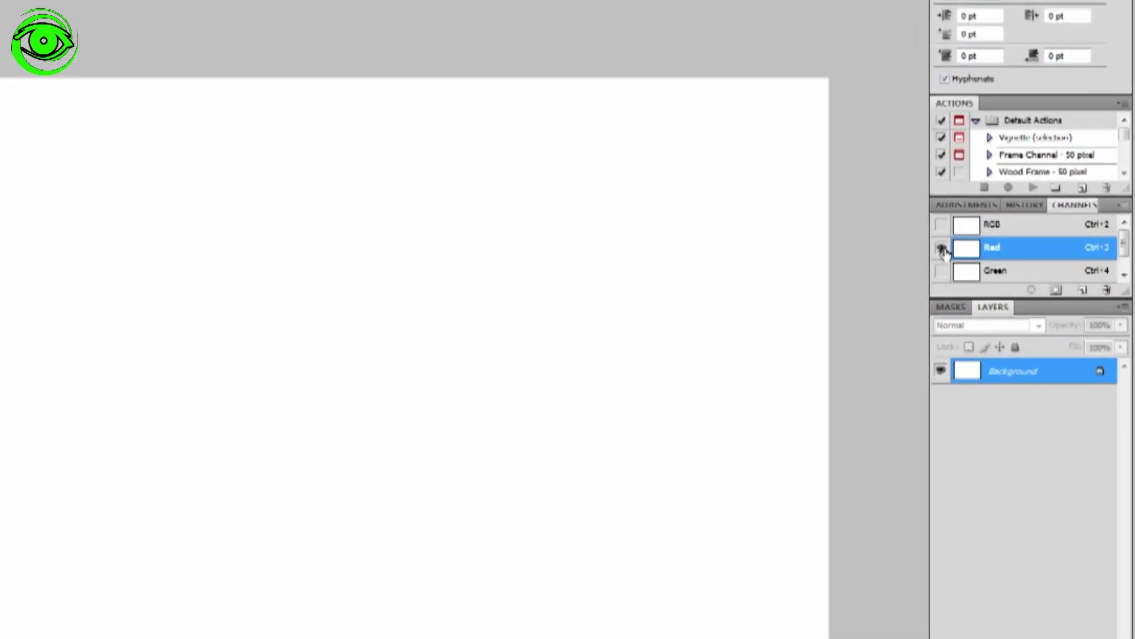
key(ctrl+v)
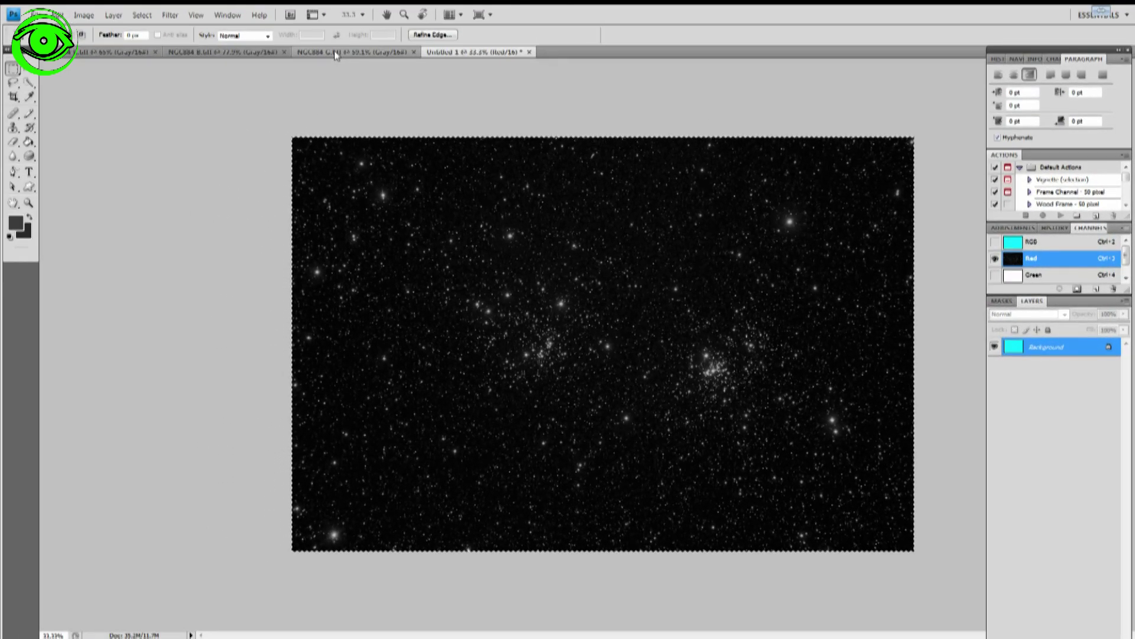
Step: Copy the whole NGC884-G.tiff image and paste it into the Green channel of the Untitled-1 document
click(334, 52)
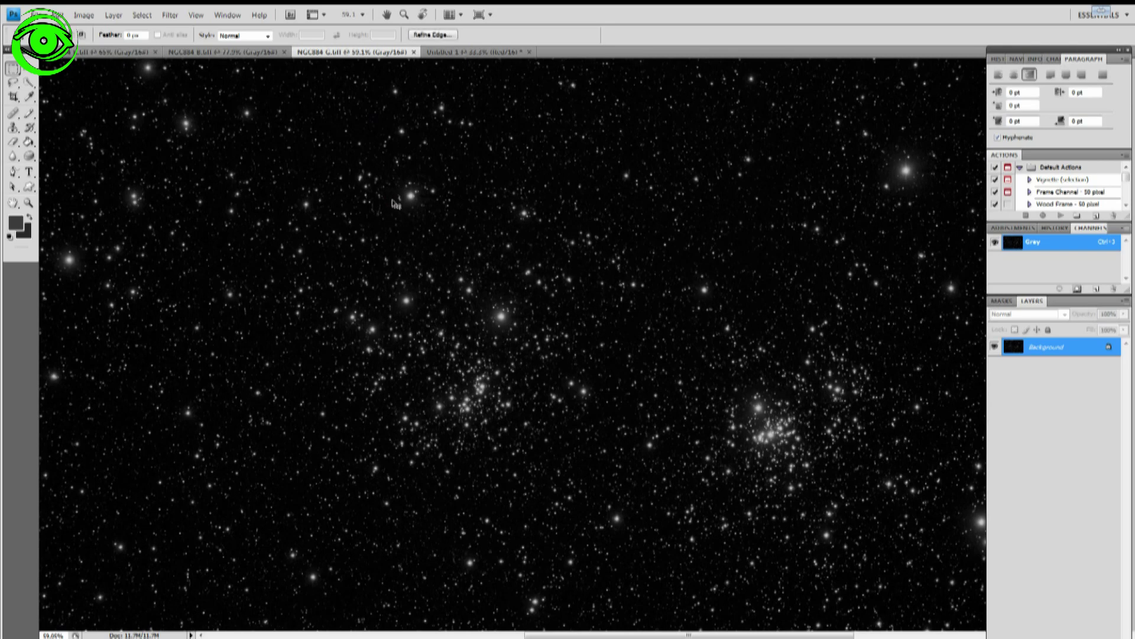
click(464, 52)
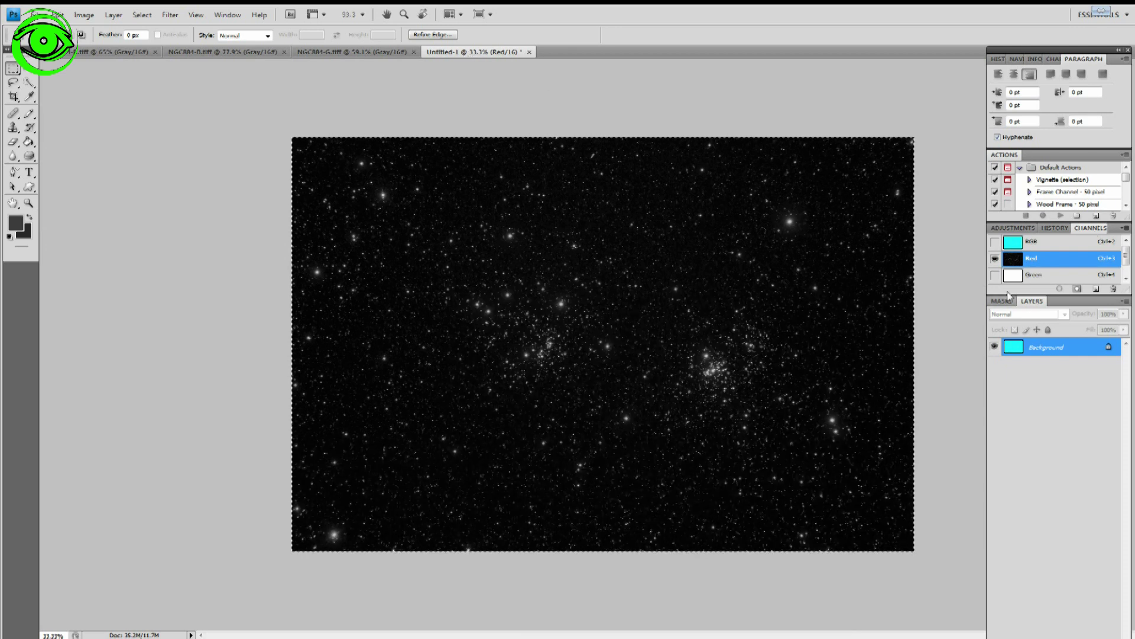
click(1014, 277)
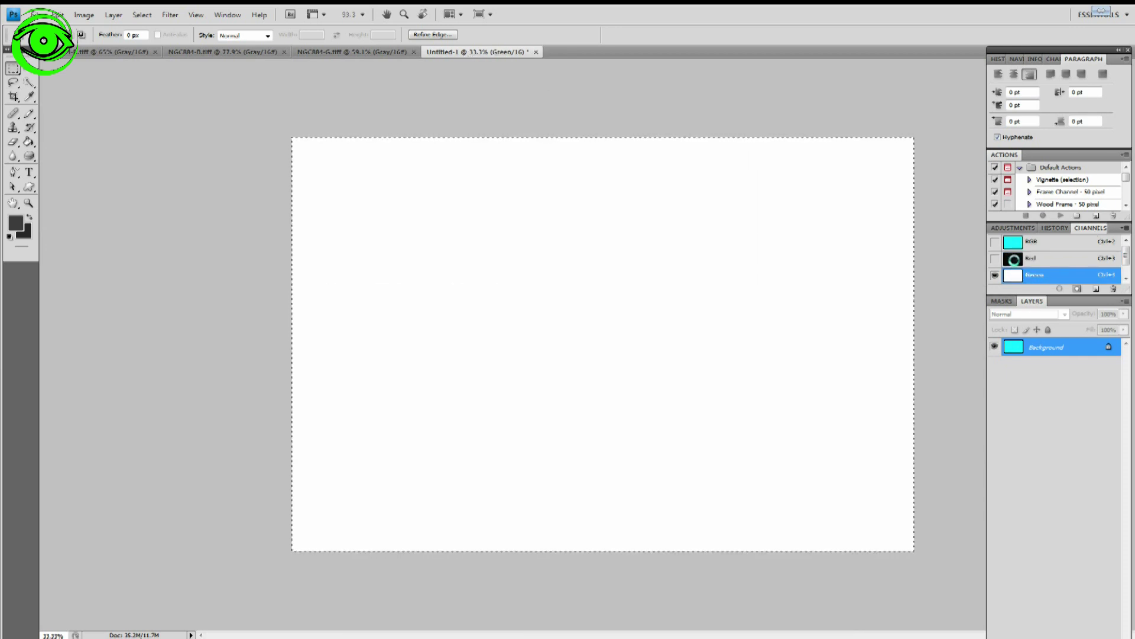
key(ctrl+v)
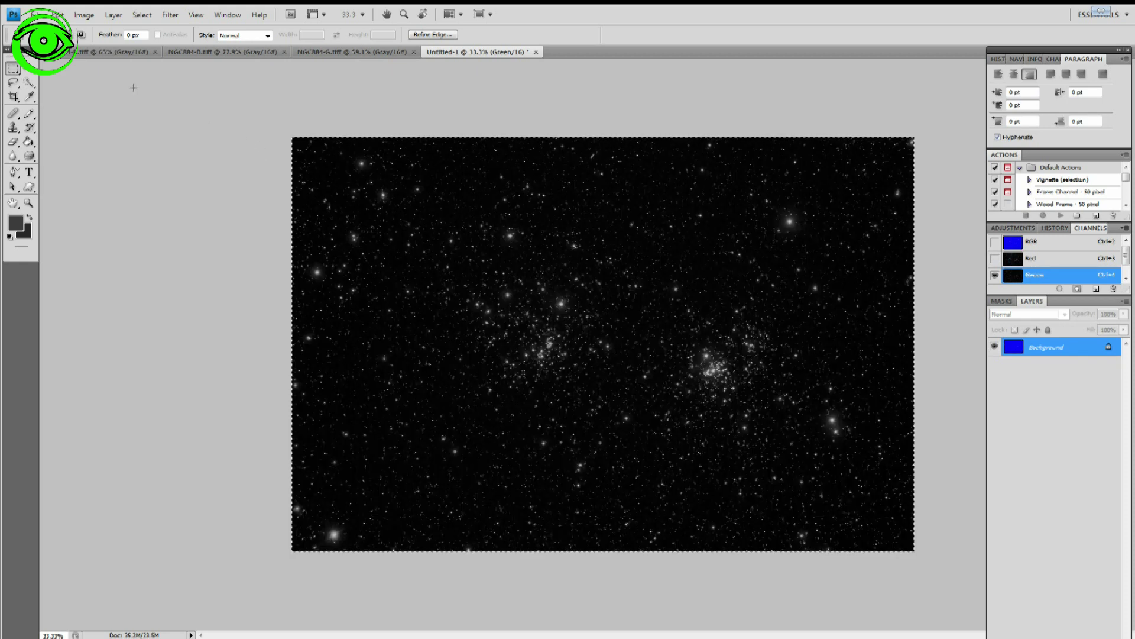
Step: Copy the whole NGC884-B.tiff image into the Blue channel of Untitled-1 and show the combined RGB composite
click(204, 52)
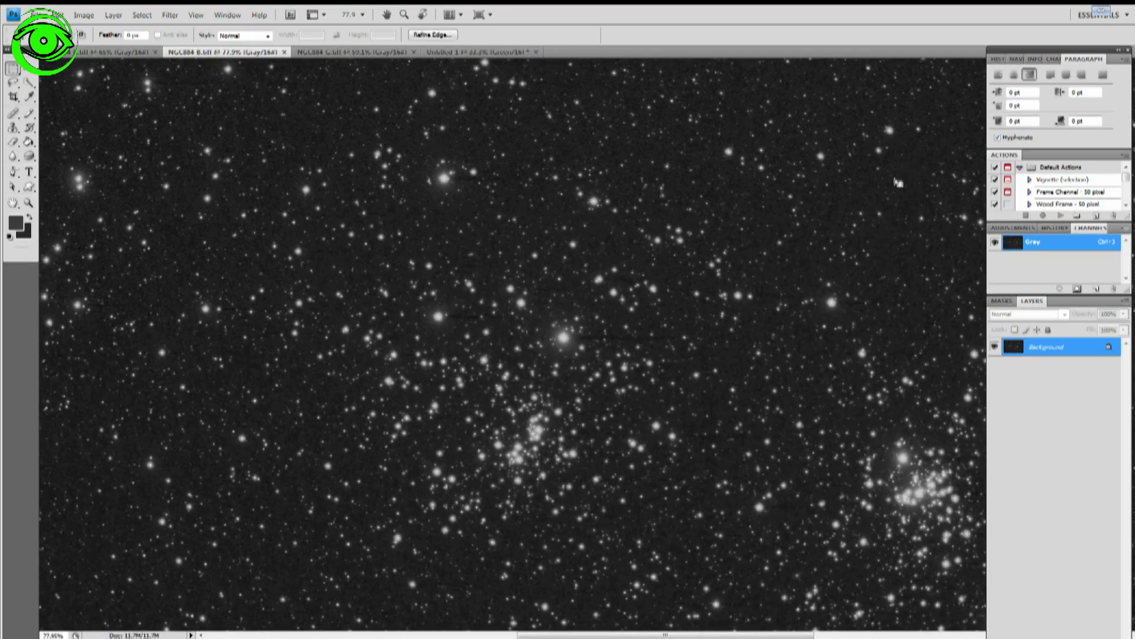
click(484, 52)
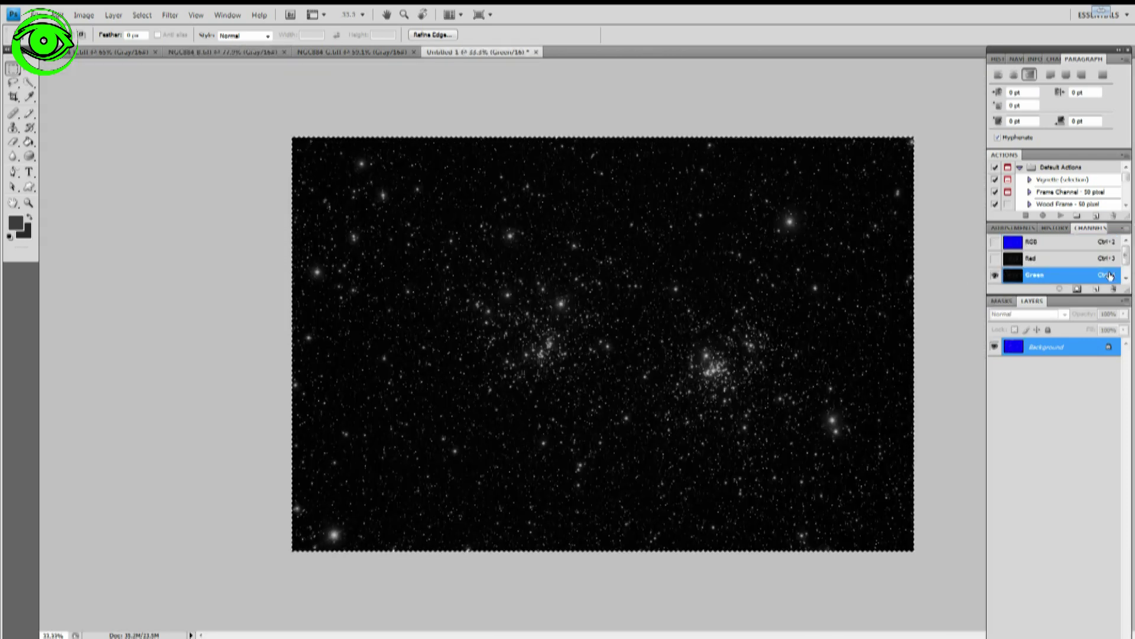
drag(1129, 268, 1130, 273)
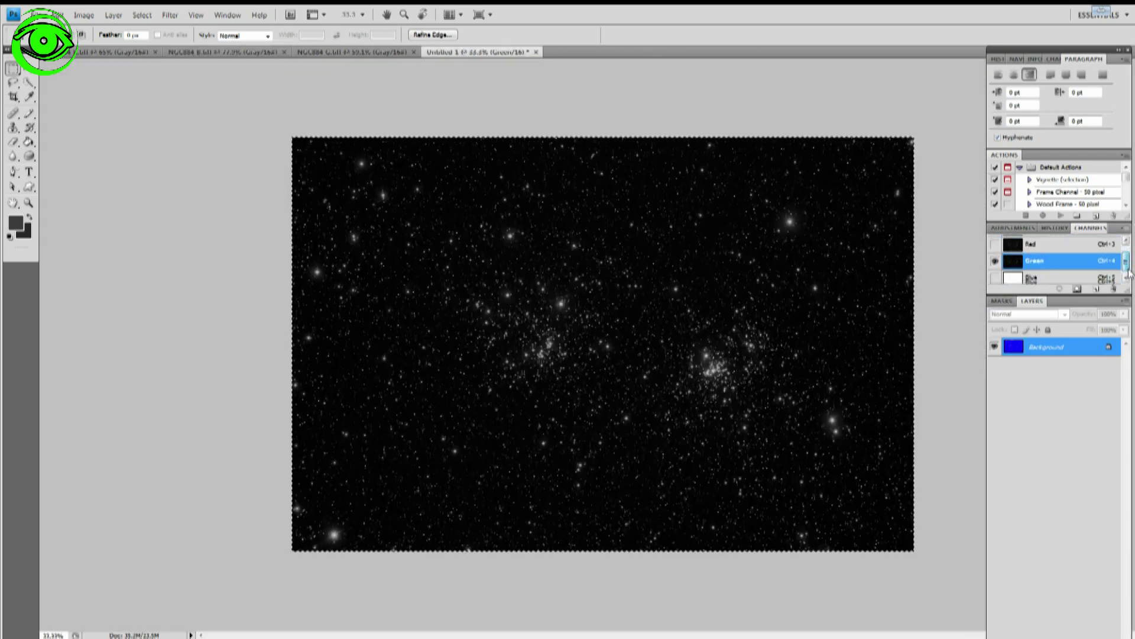
click(1017, 273)
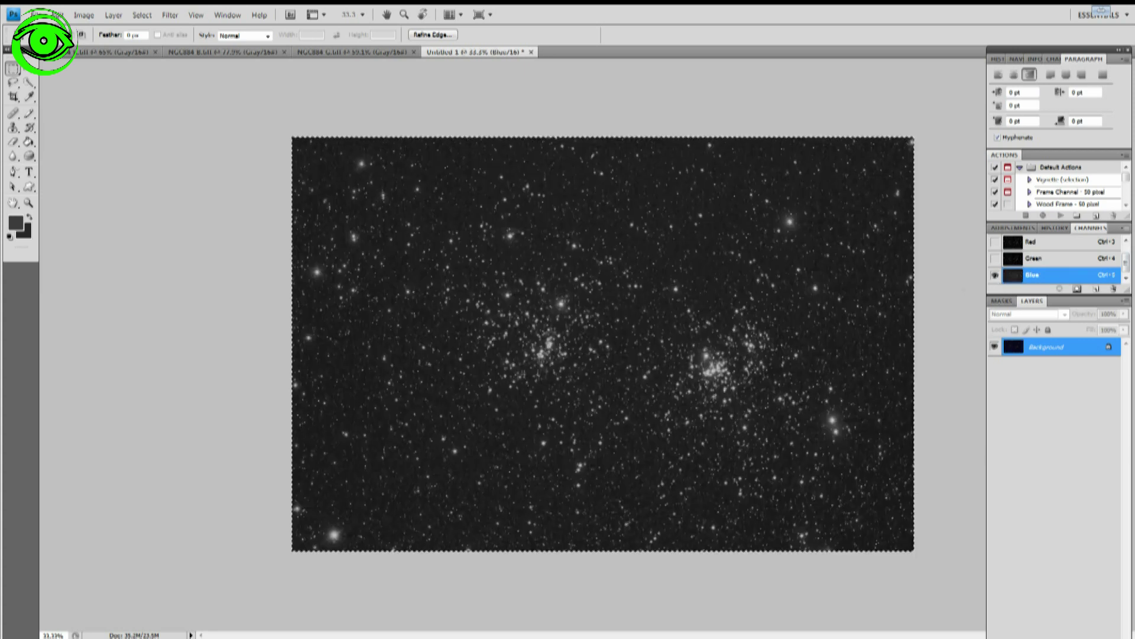
click(995, 244)
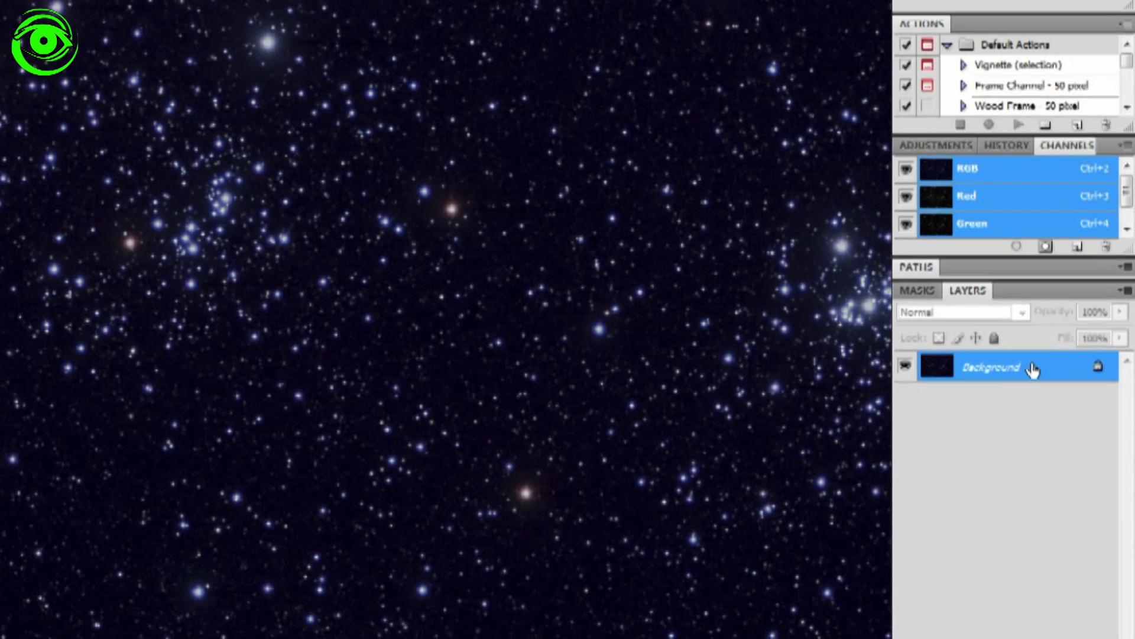
Step: Duplicate the Background layer within Untitled-1 under the suggested name Background copy
right_click(998, 365)
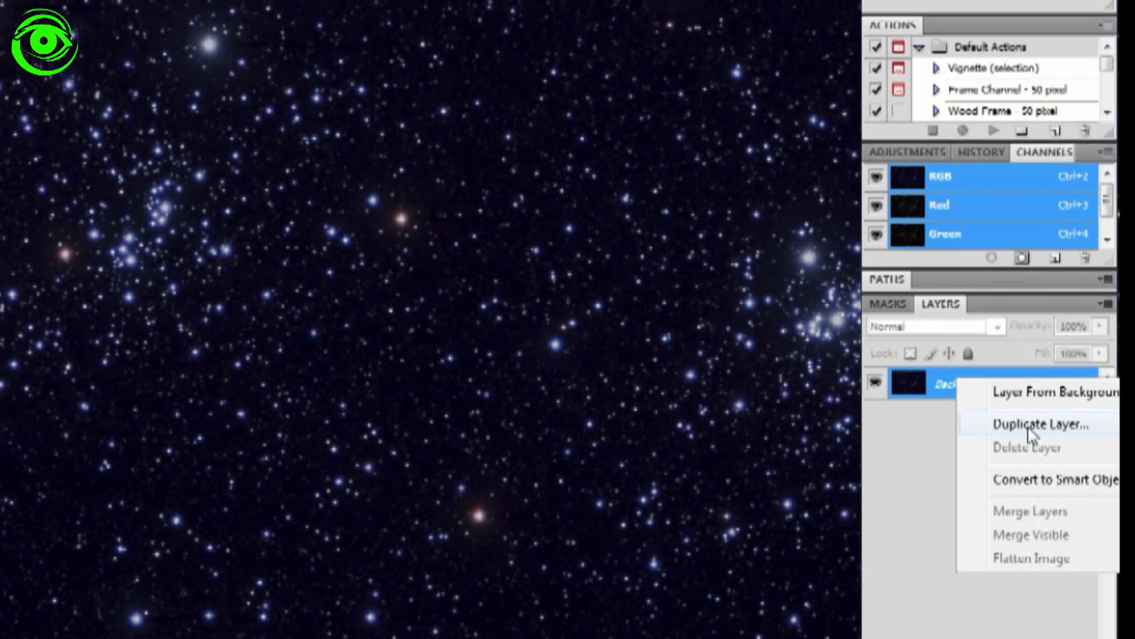
click(1027, 424)
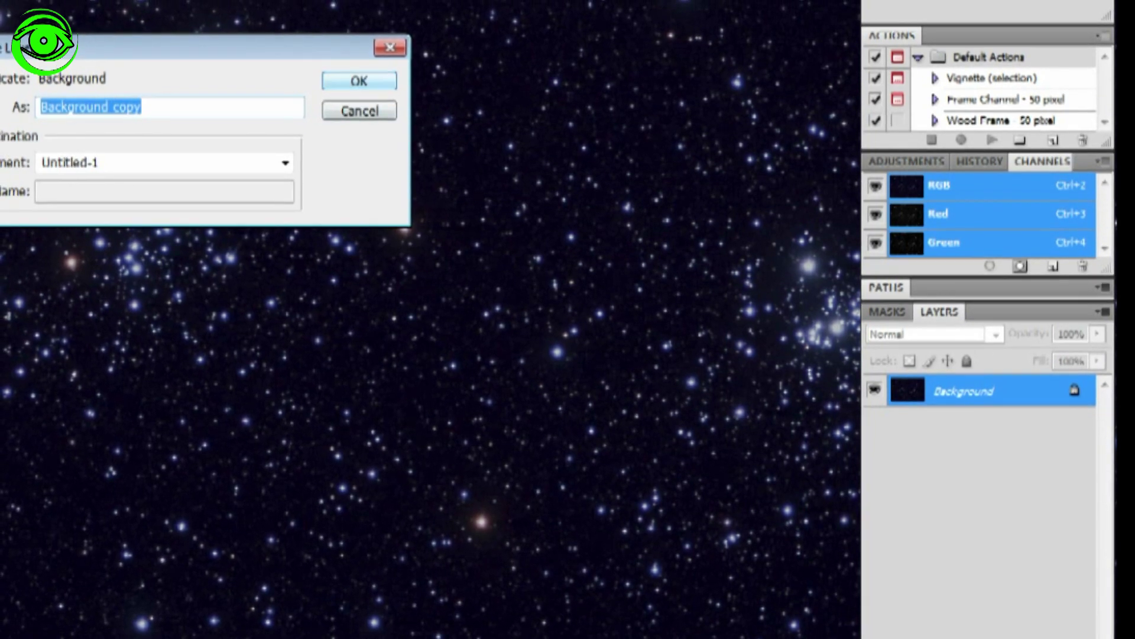
click(361, 84)
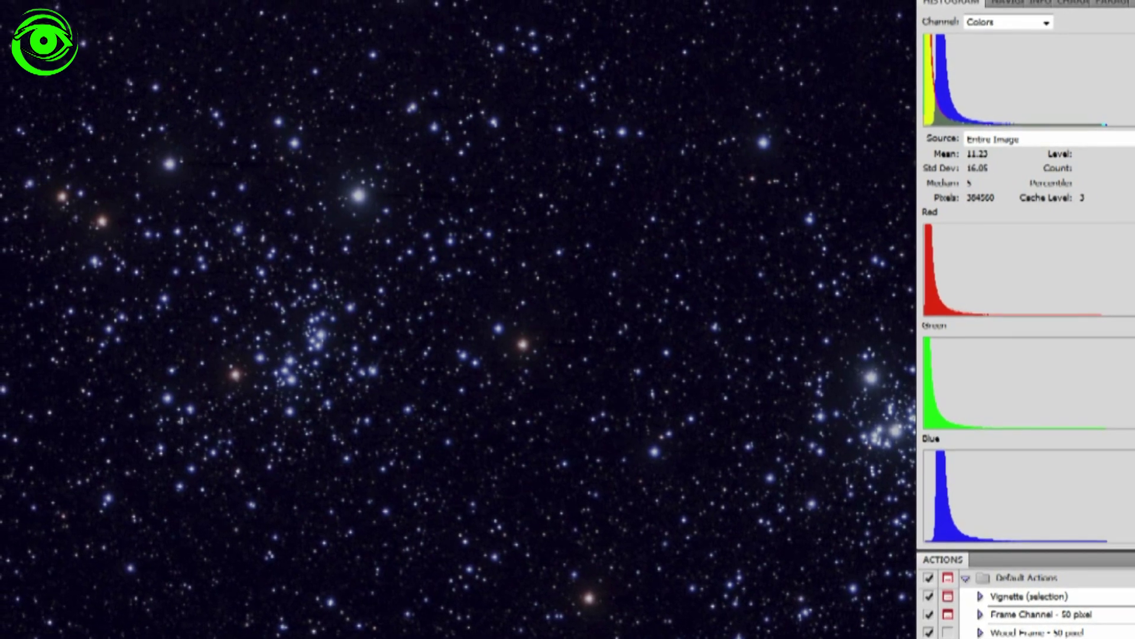
Step: Apply Levels to the duplicate layer with the Blue channel's midtone input level set to 0.75
key(ctrl+l)
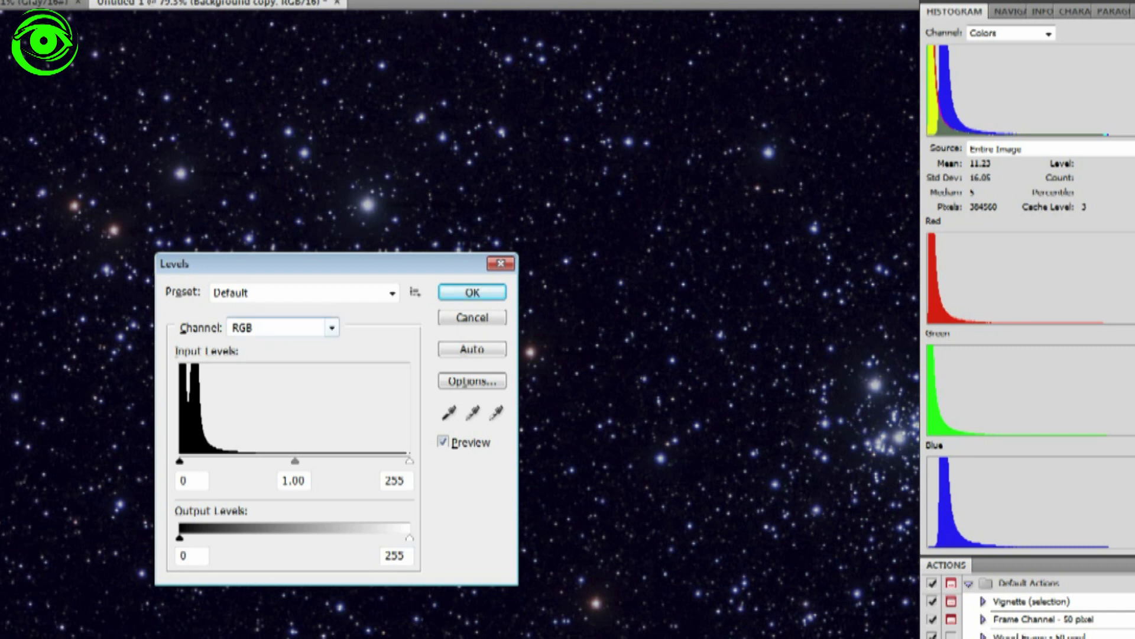
click(332, 327)
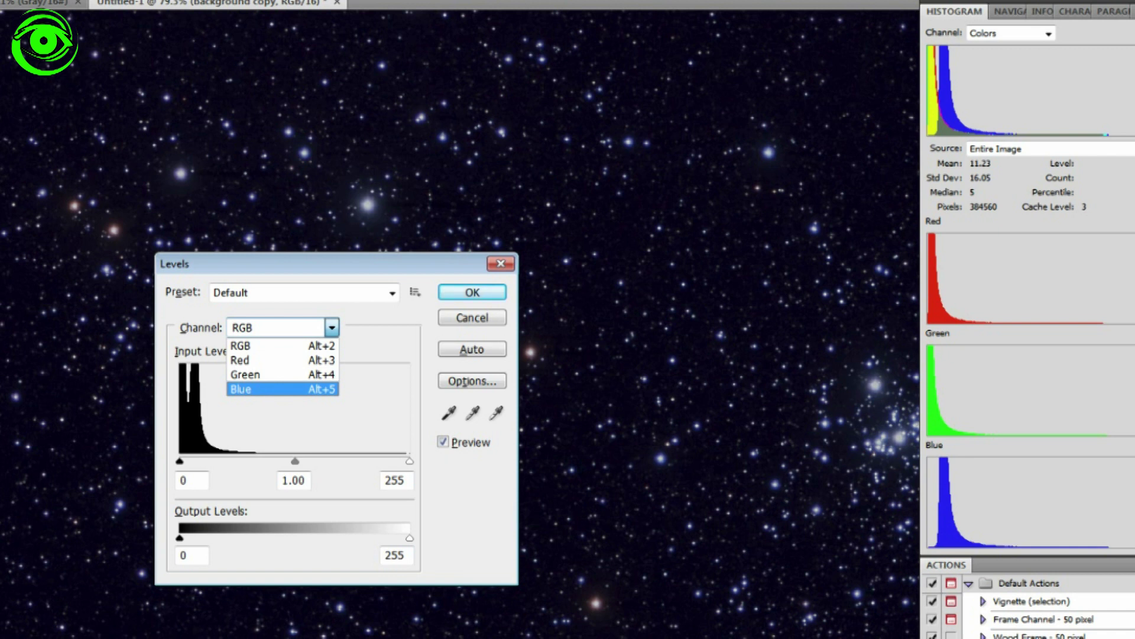
click(278, 389)
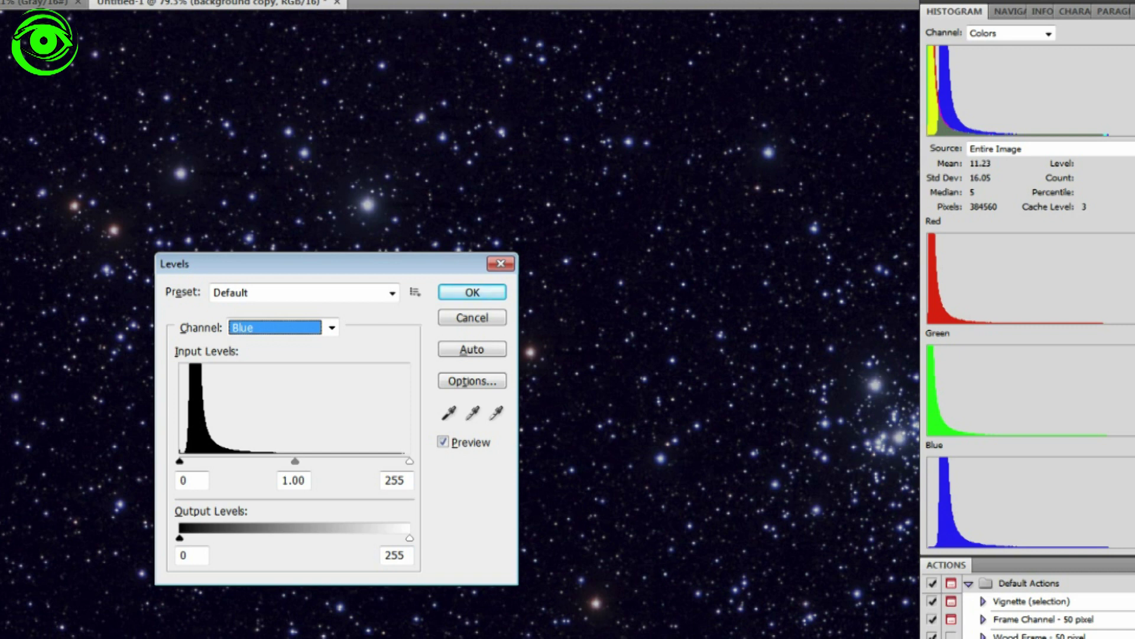
drag(295, 461, 284, 460)
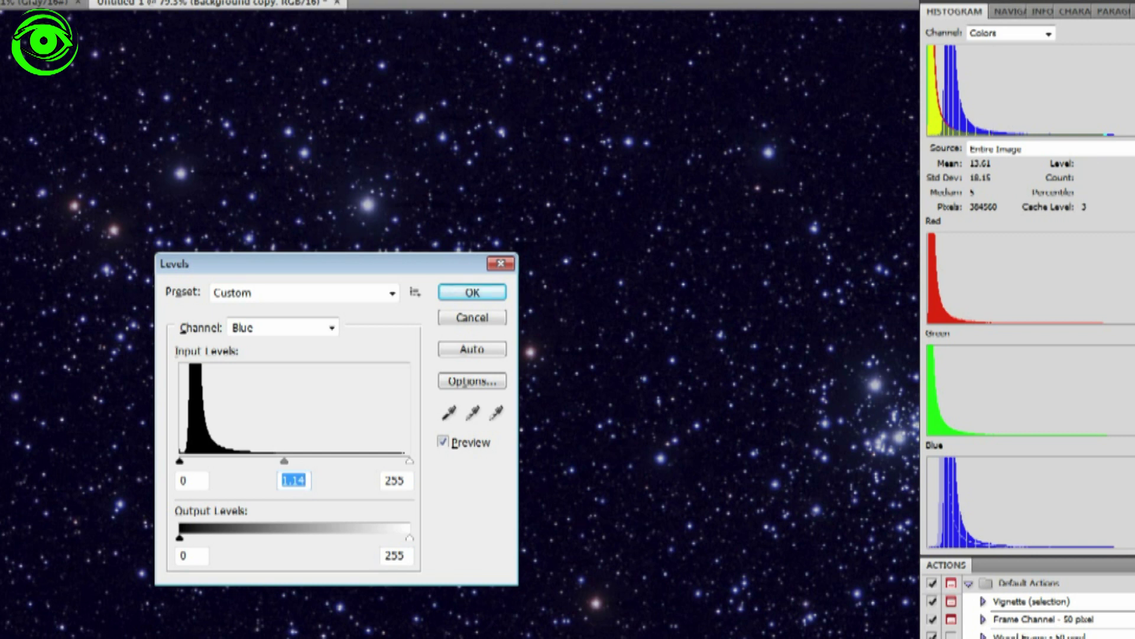
key(Down)
key(Down)
key(Down)
key(Down)
key(Down)
key(Down)
key(Down)
key(Down)
key(Down)
key(Down)
key(Down)
key(Down)
key(Down)
key(Down)
key(Down)
key(Down)
key(Down)
key(Down)
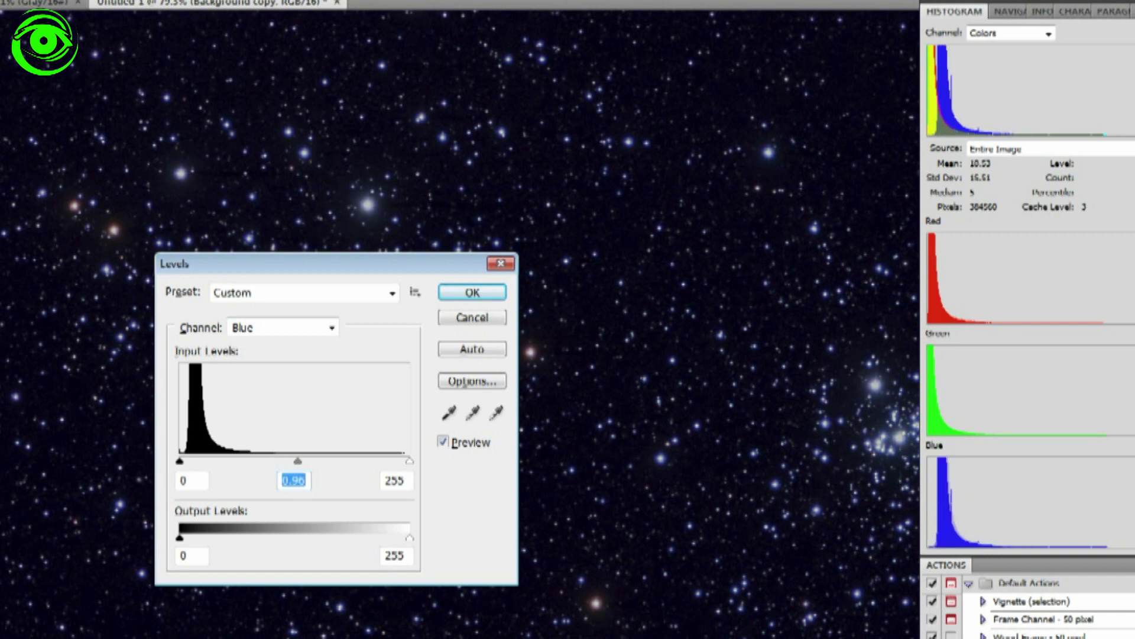
key(Down)
key(Down)
key(Down)
key(Down)
key(Down)
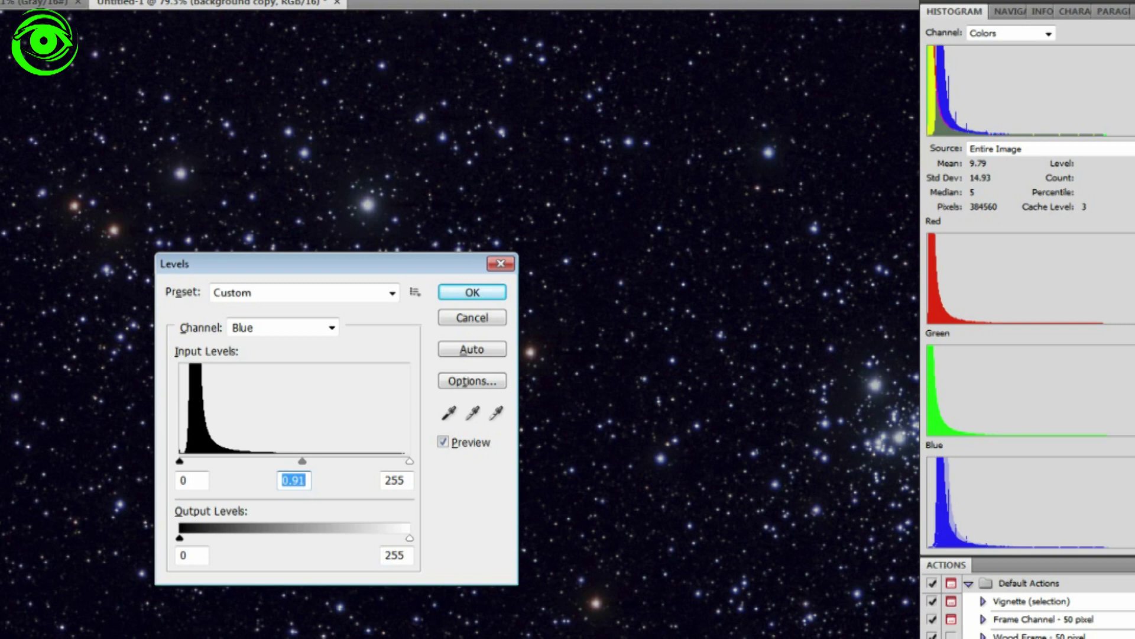
key(Down)
key(Down)
key(Down)
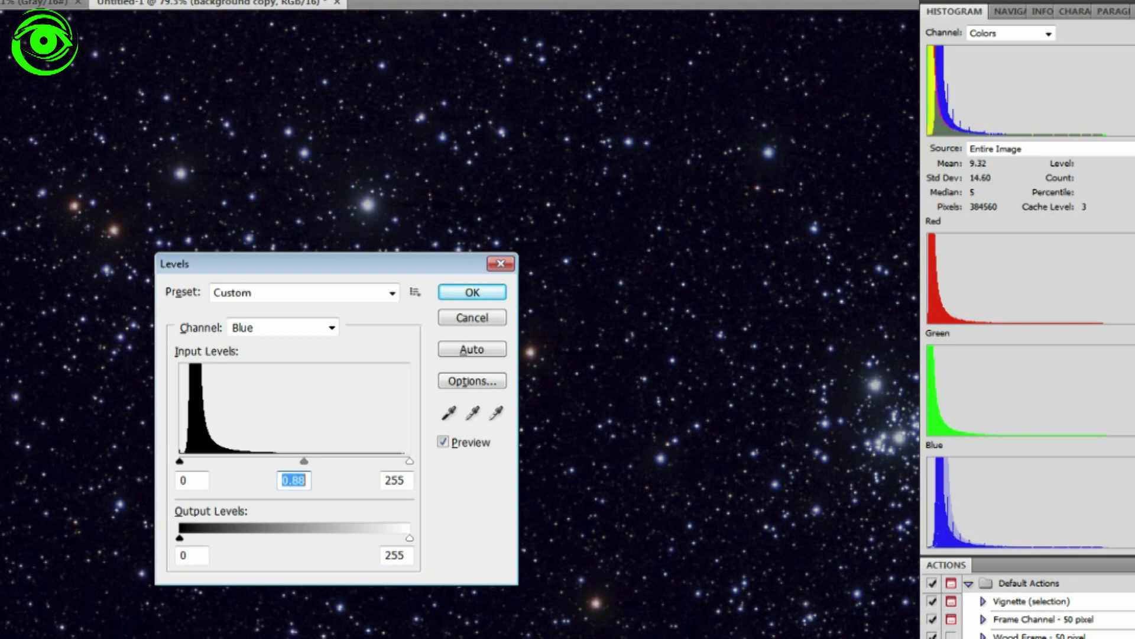
key(Down)
key(Down)
key(Down)
key(Down)
key(Down)
key(Down)
key(Down)
key(Down)
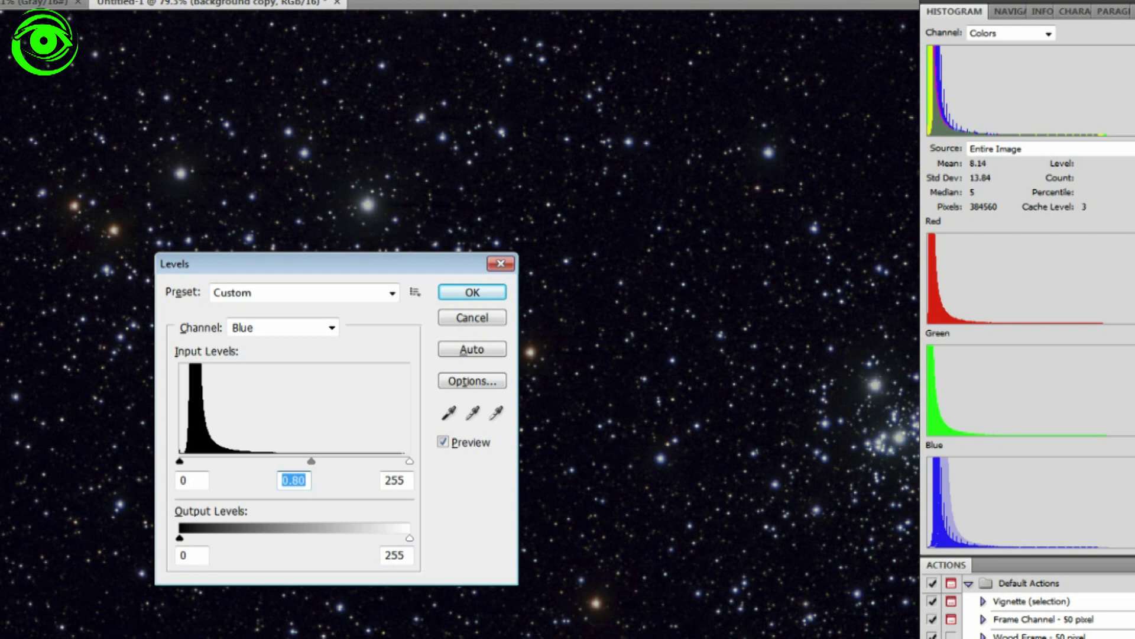
key(Down)
key(Down)
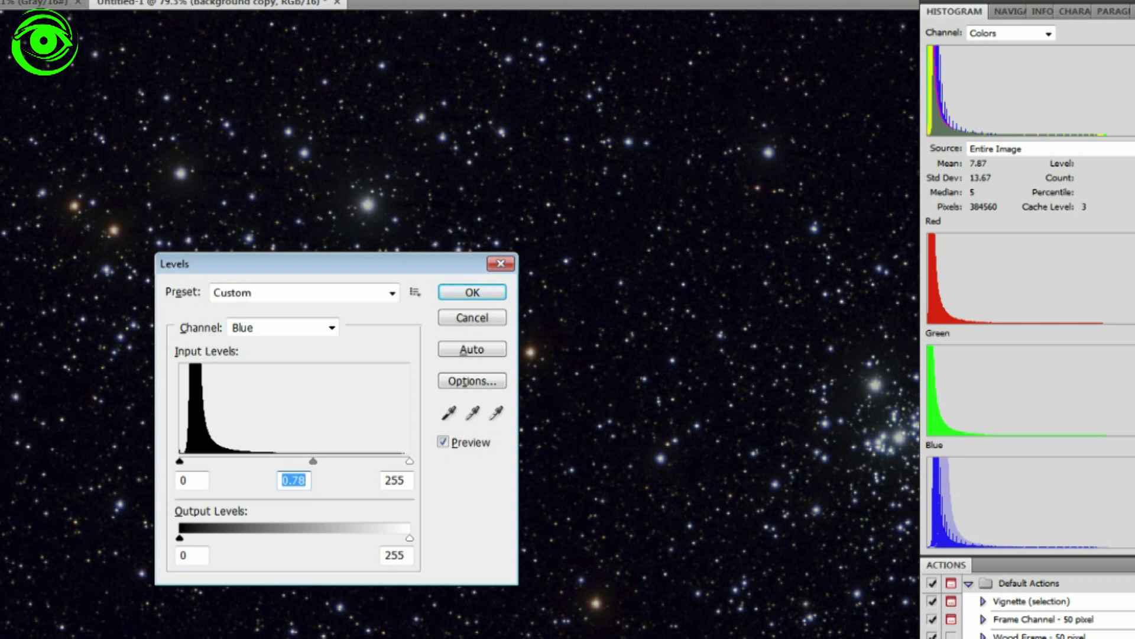
key(Up)
key(Down)
key(Down)
key(Down)
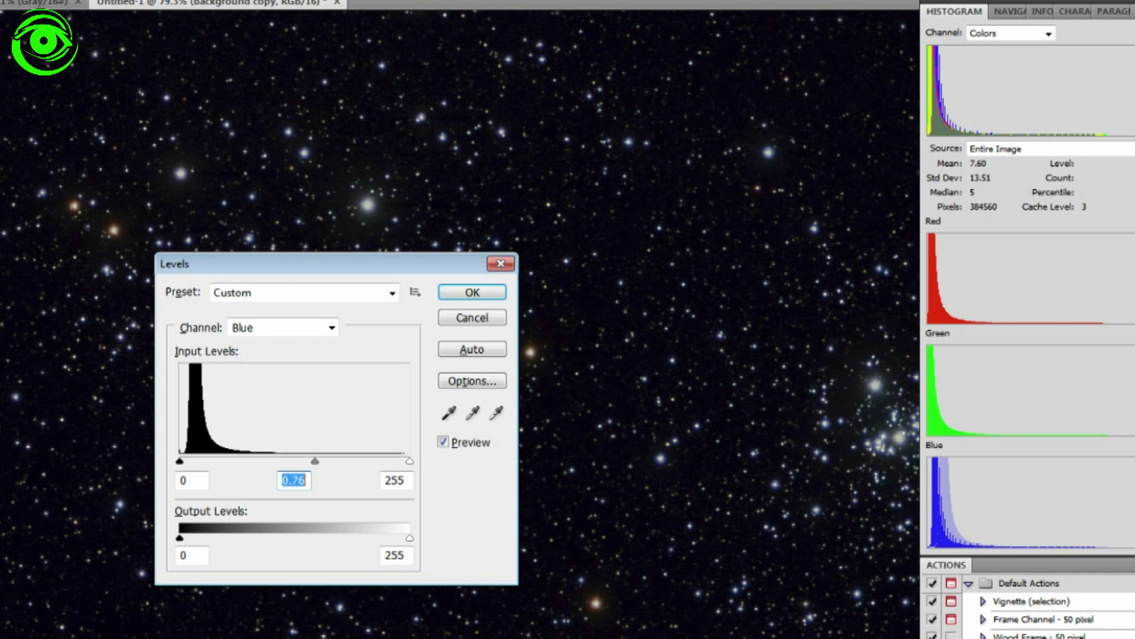
key(Down)
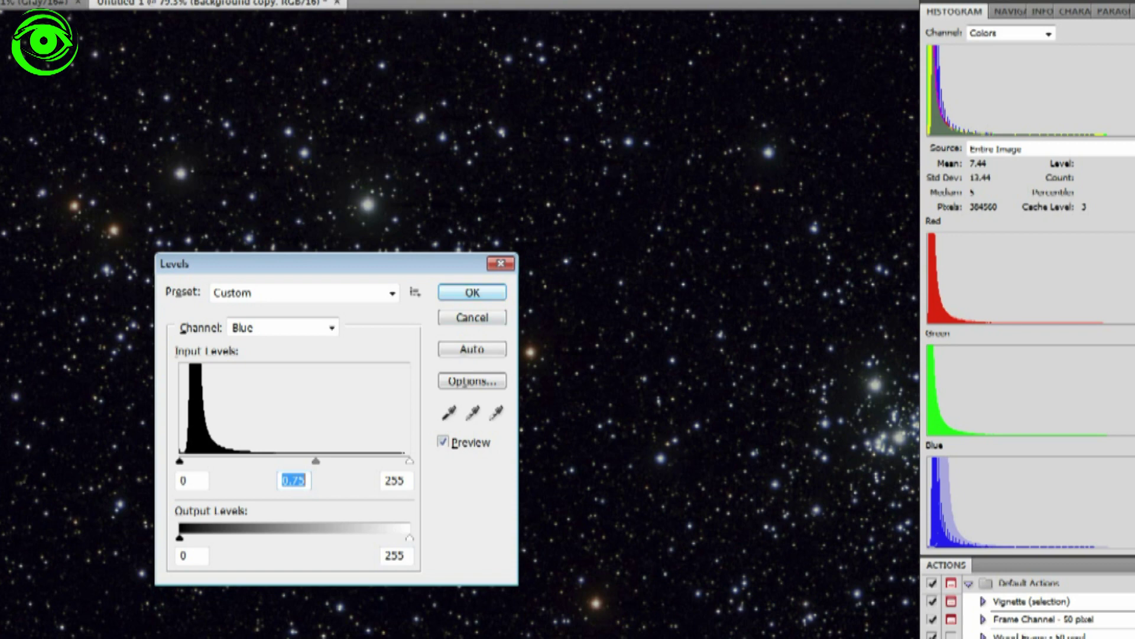
key(Return)
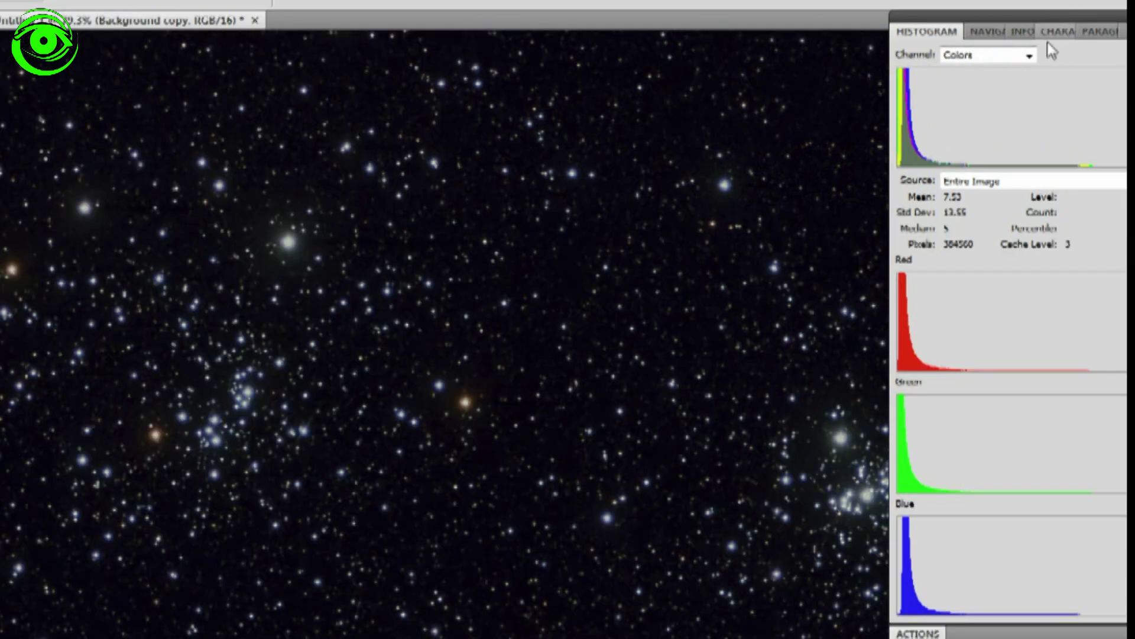
Step: Bring up the Info read-outs and rename the Background copy layer as Levels Blue
click(1023, 31)
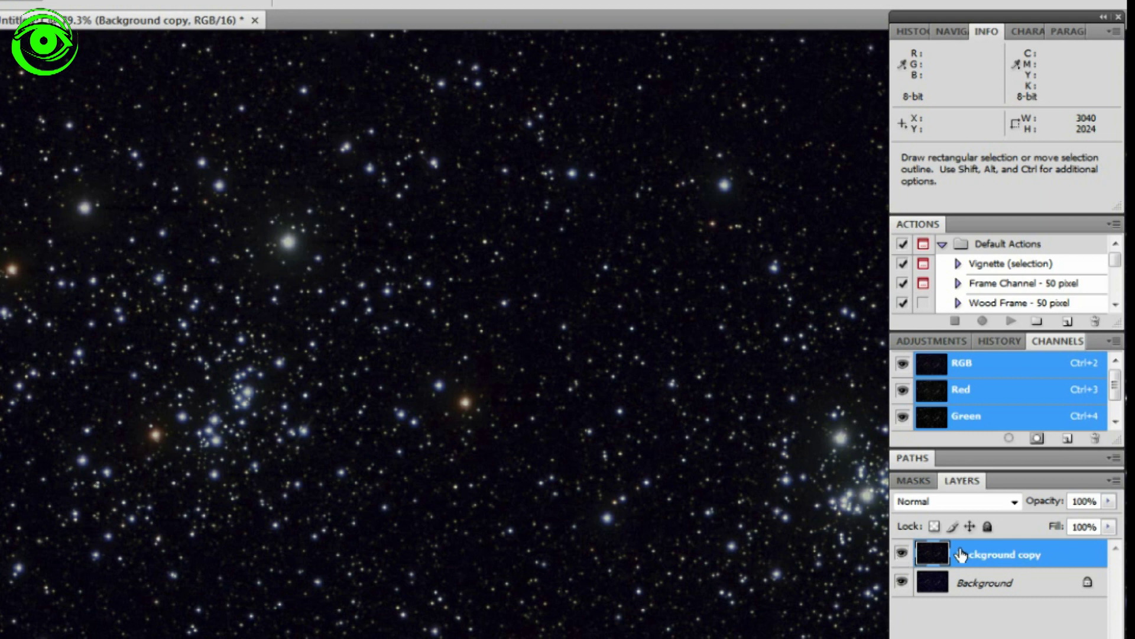
double_click(1015, 556)
text(Levels Blue)
key(Return)
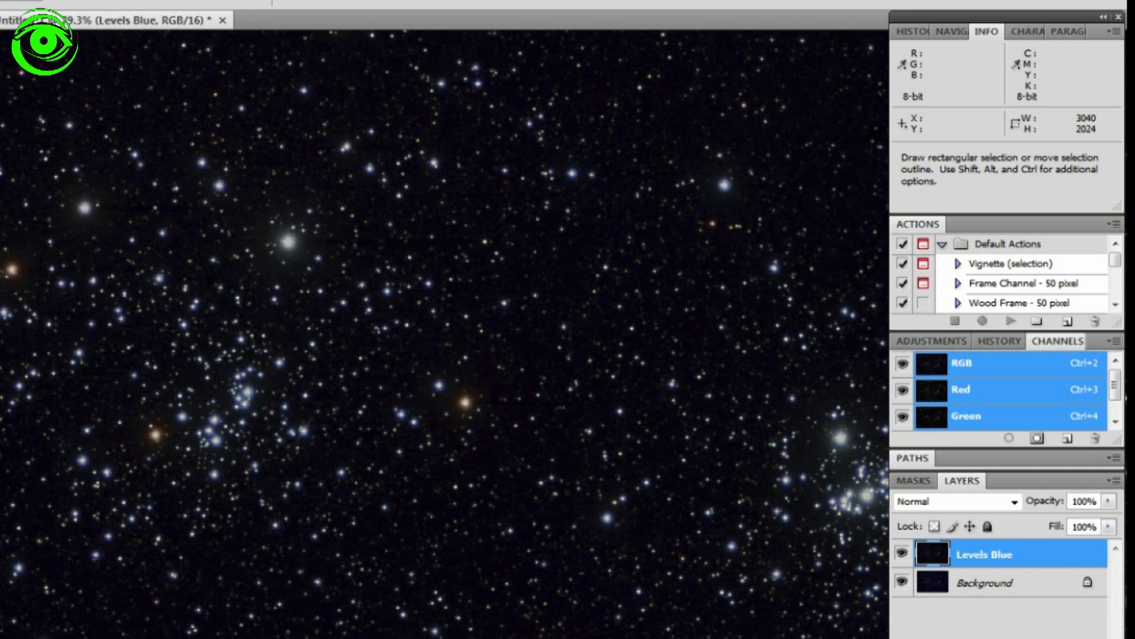
Step: Compare the image with and without the blue correction by toggling the Levels Blue layer's visibility several times
click(901, 553)
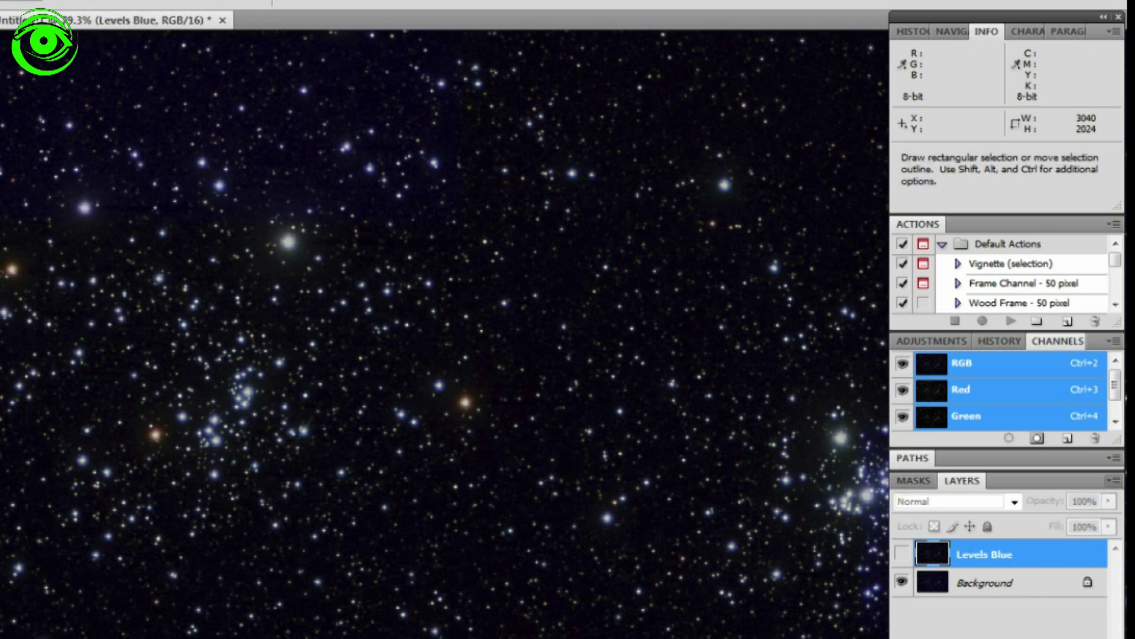
click(902, 553)
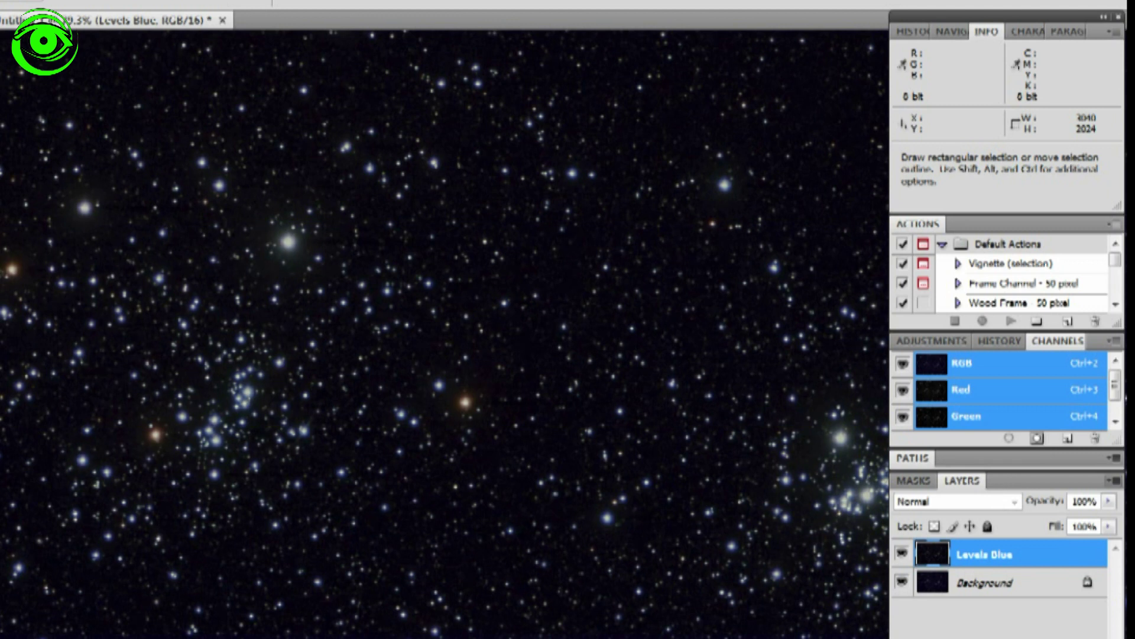
click(902, 553)
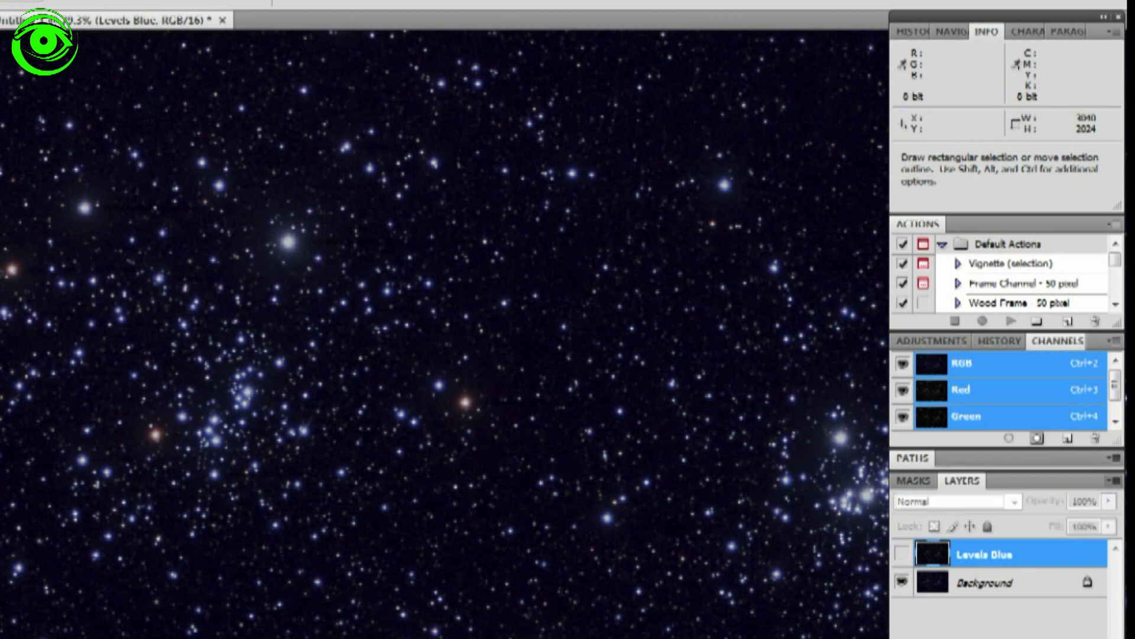
click(902, 553)
click(902, 553)
click(902, 553)
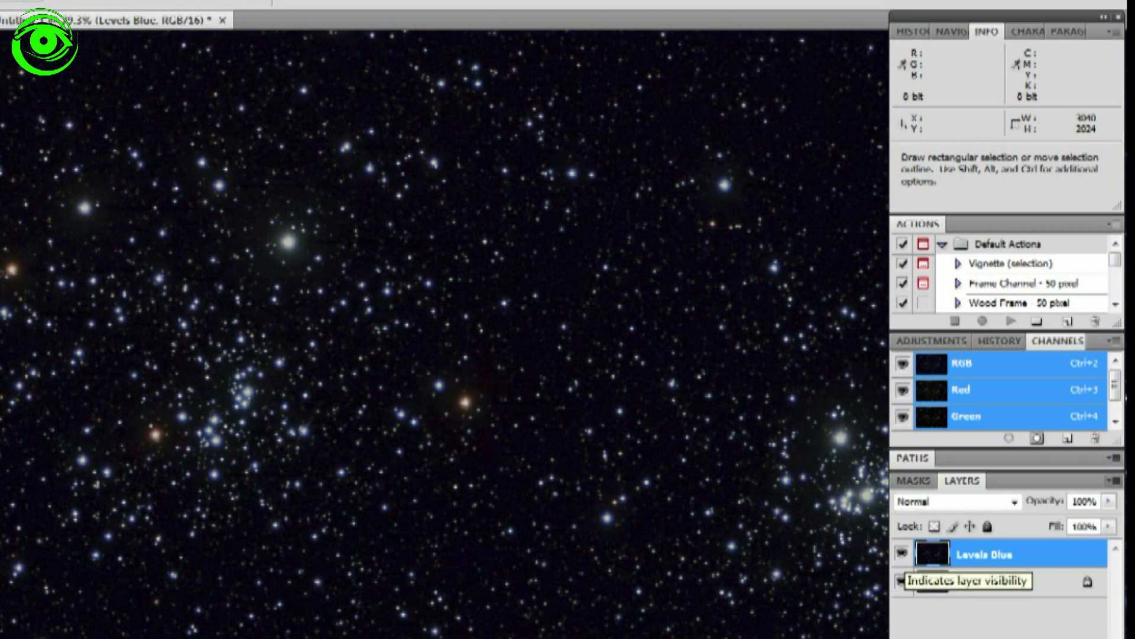
click(902, 553)
click(902, 553)
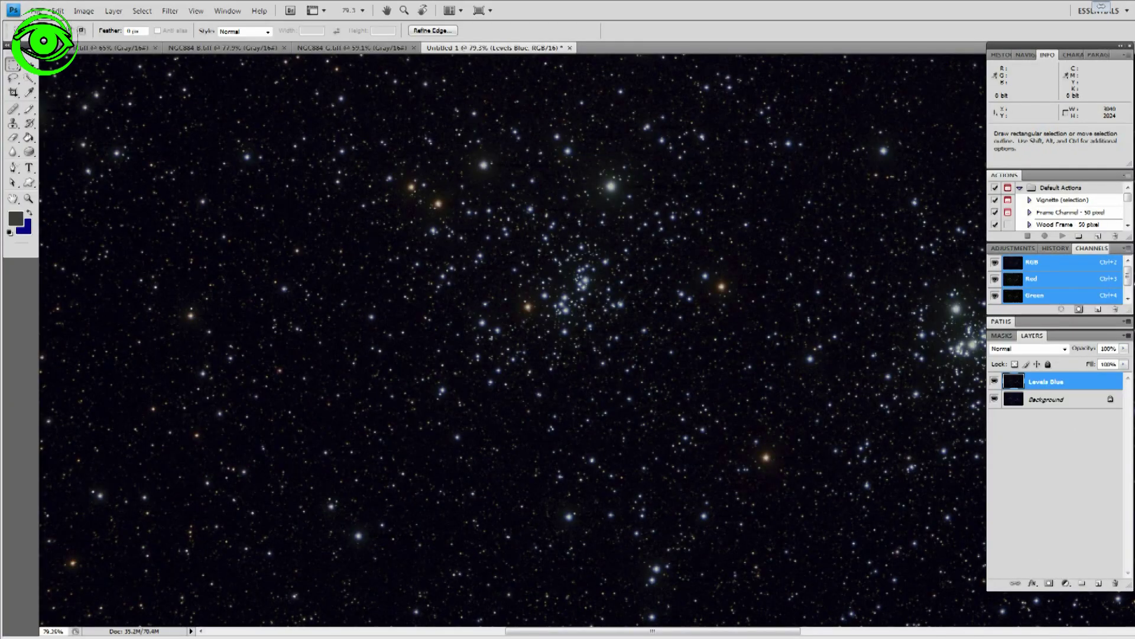
Step: Check the Zoom with Scroll Wheel option in the General preferences, then examine the star clusters at several magnifications
click(58, 10)
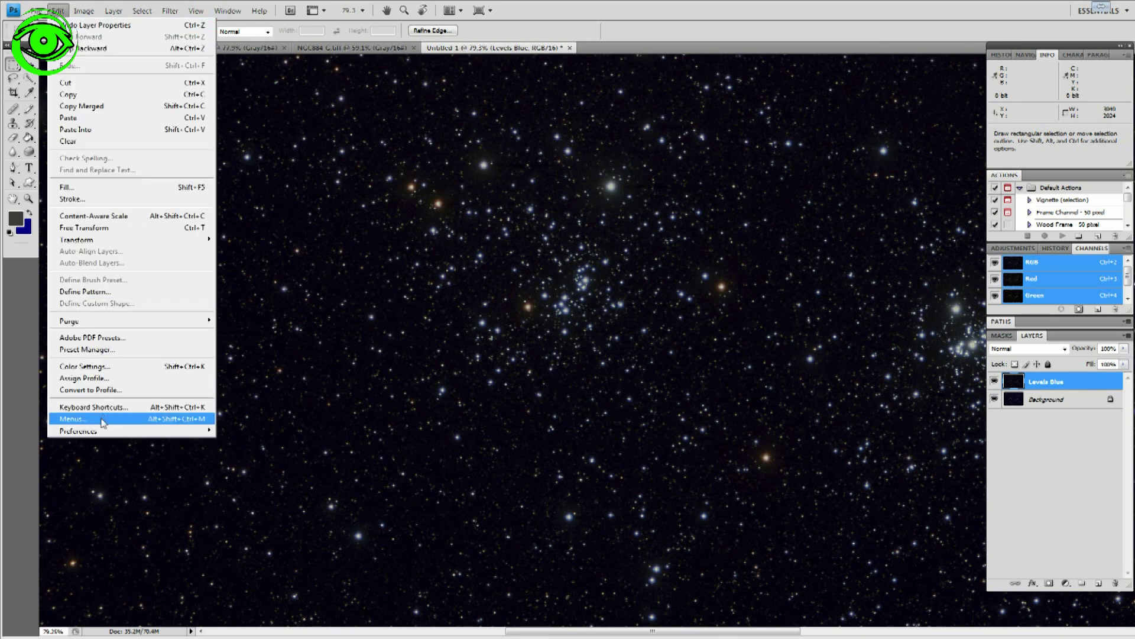
mouse_move(152, 431)
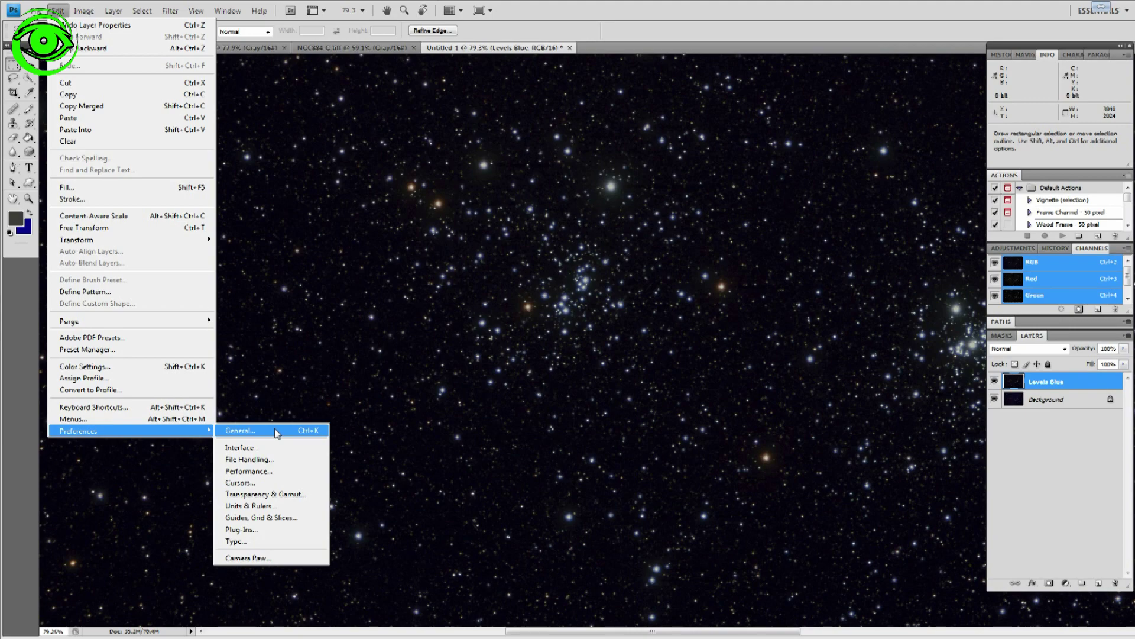
click(295, 430)
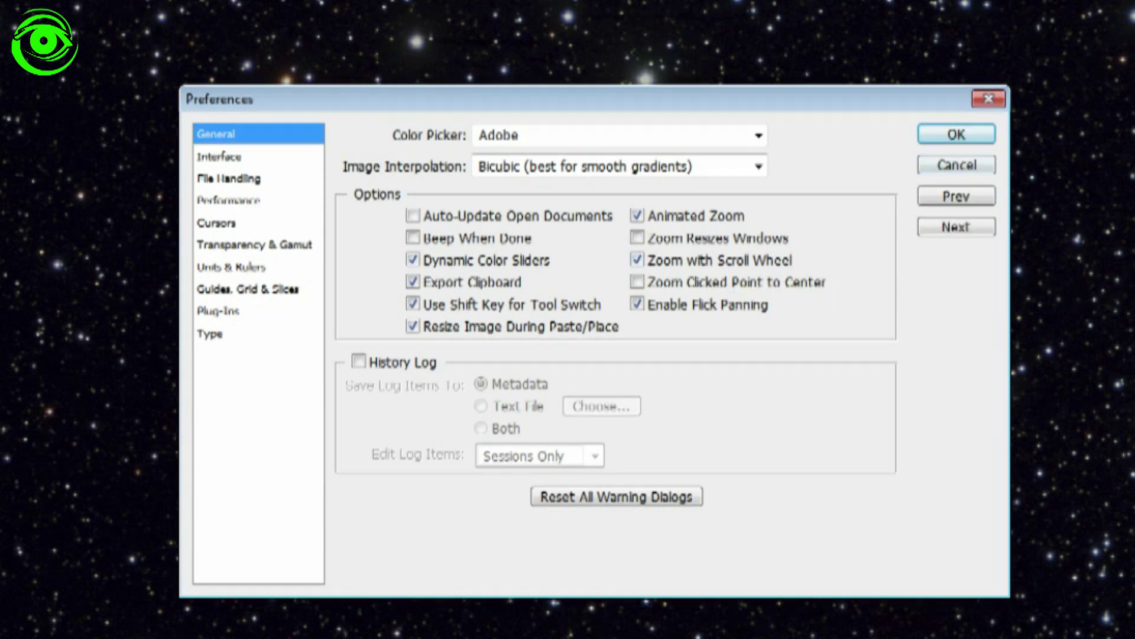
key(Return)
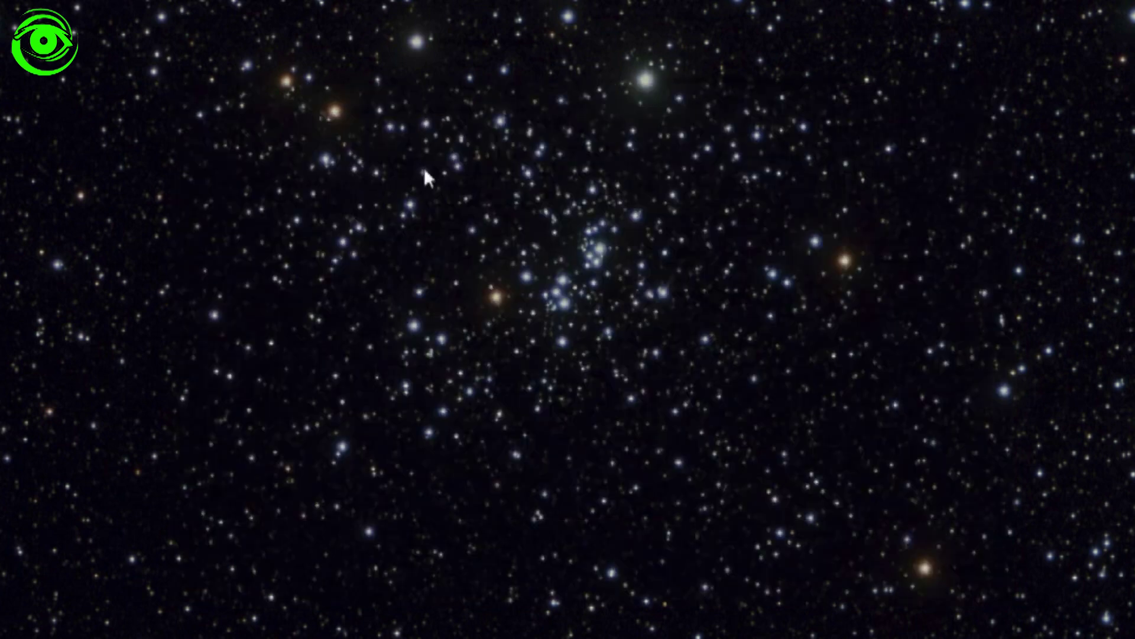
scroll(426, 172, up, 3)
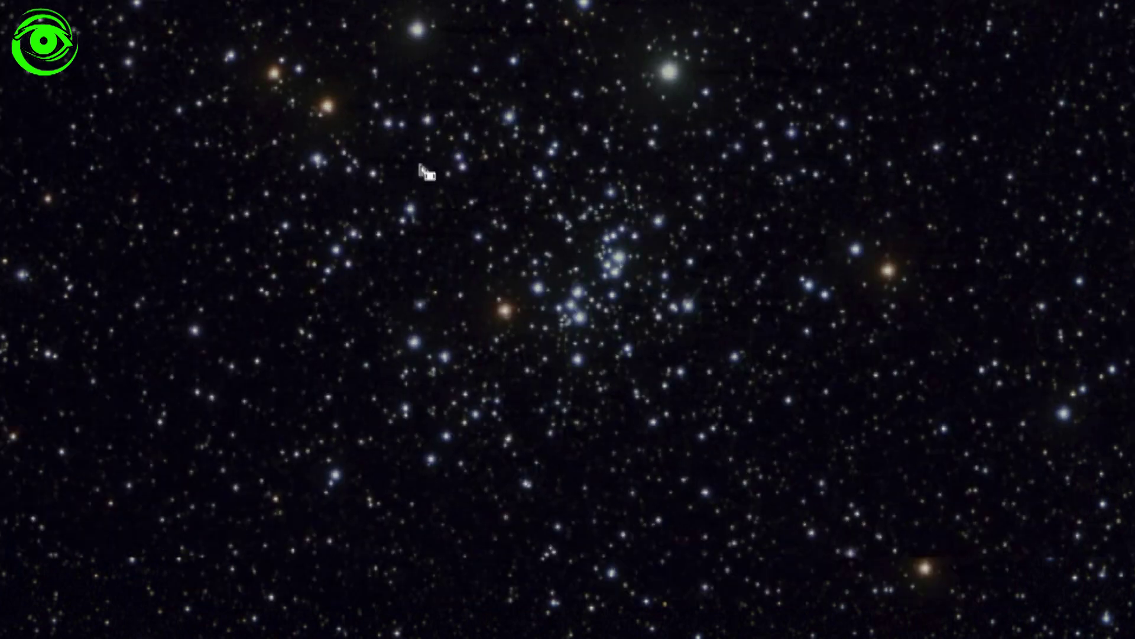
scroll(422, 167, up, 3)
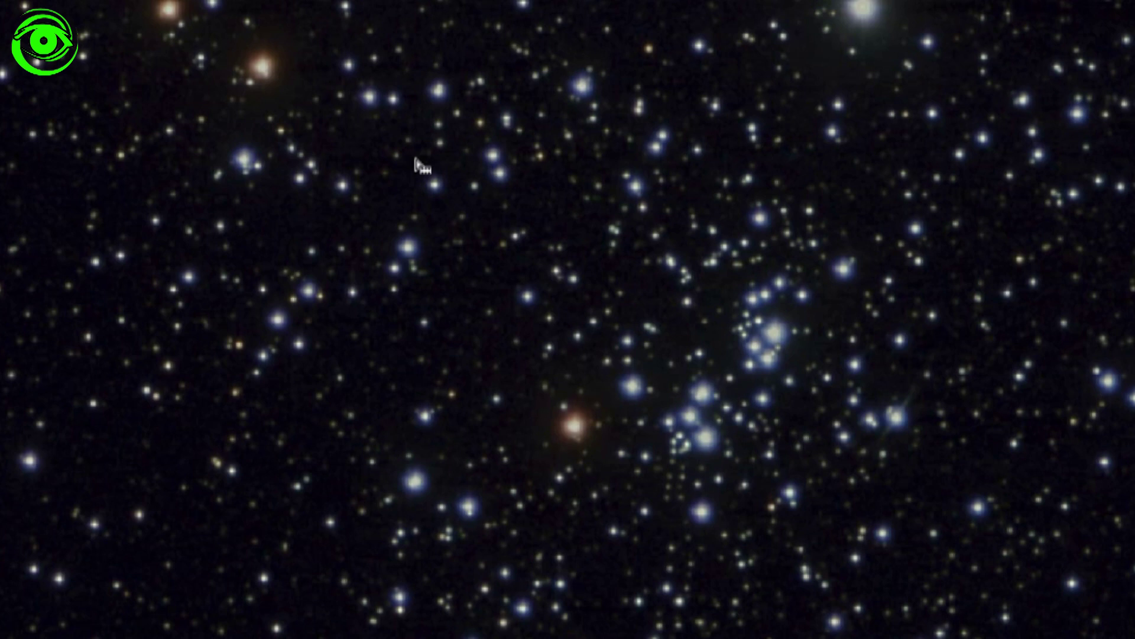
scroll(423, 168, down, 5)
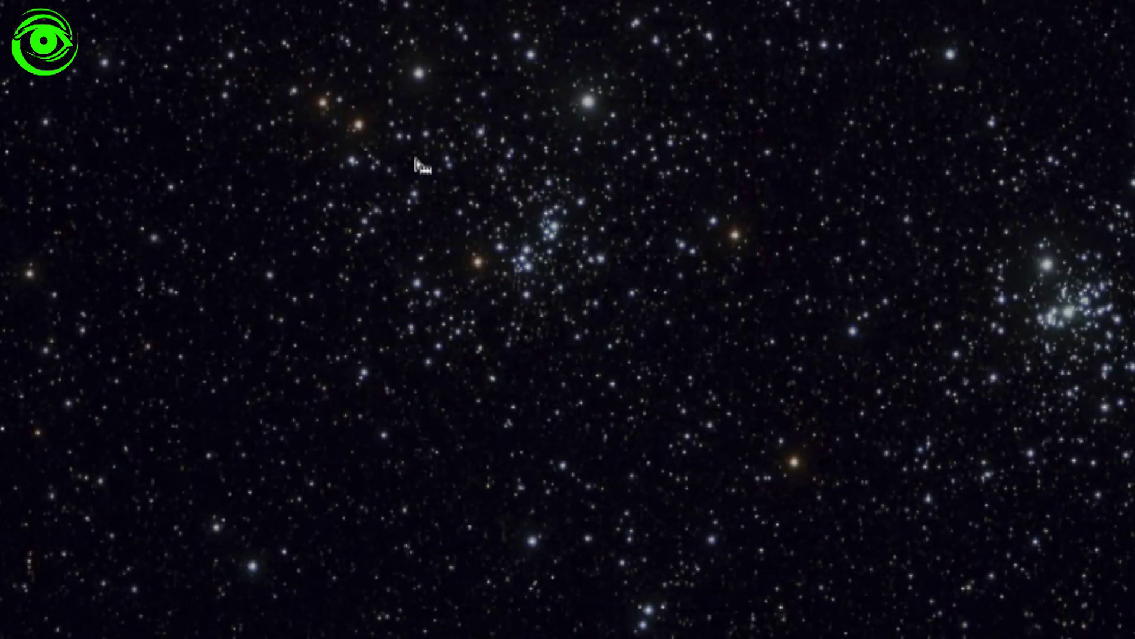
scroll(423, 167, down, 3)
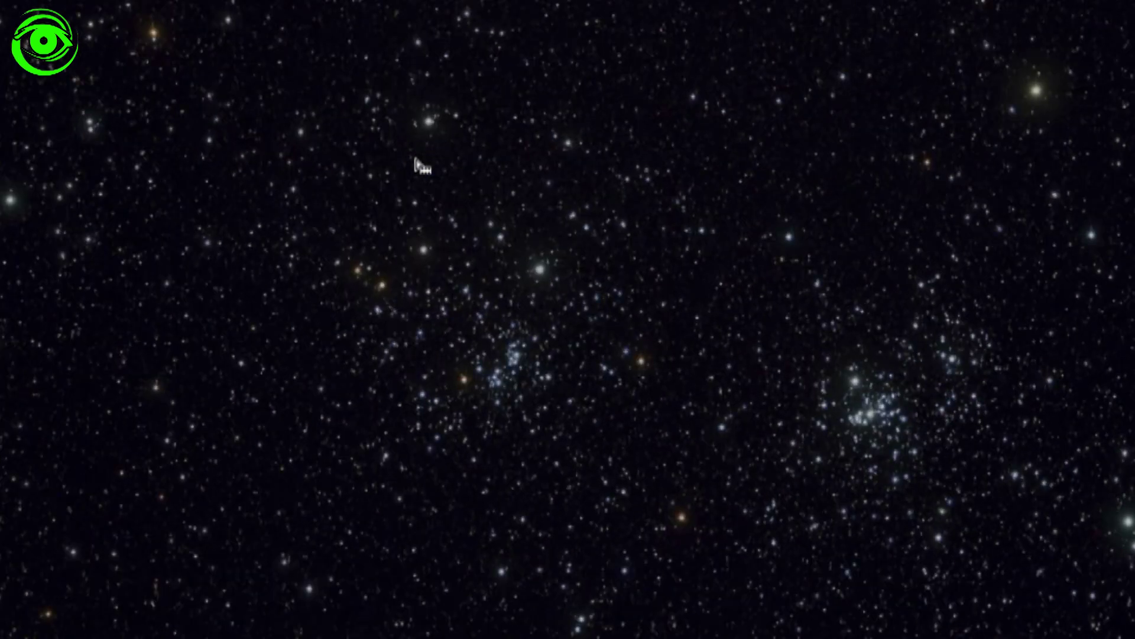
scroll(416, 160, up, 3)
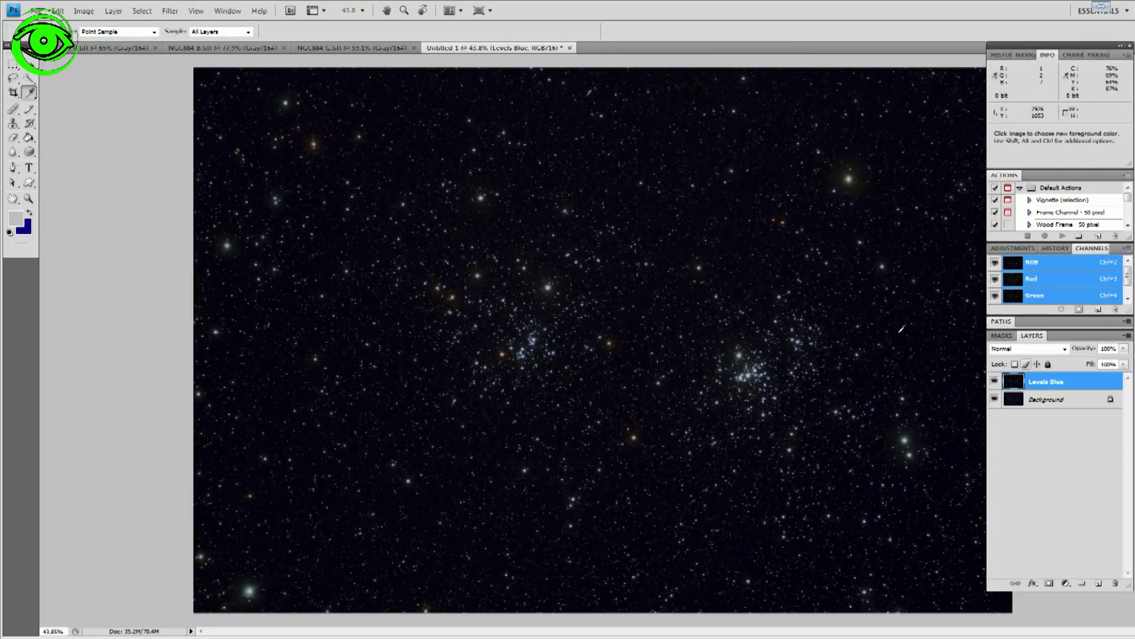
Step: Duplicate the Levels Blue layer within Untitled-1 under the name Match Color
right_click(1045, 385)
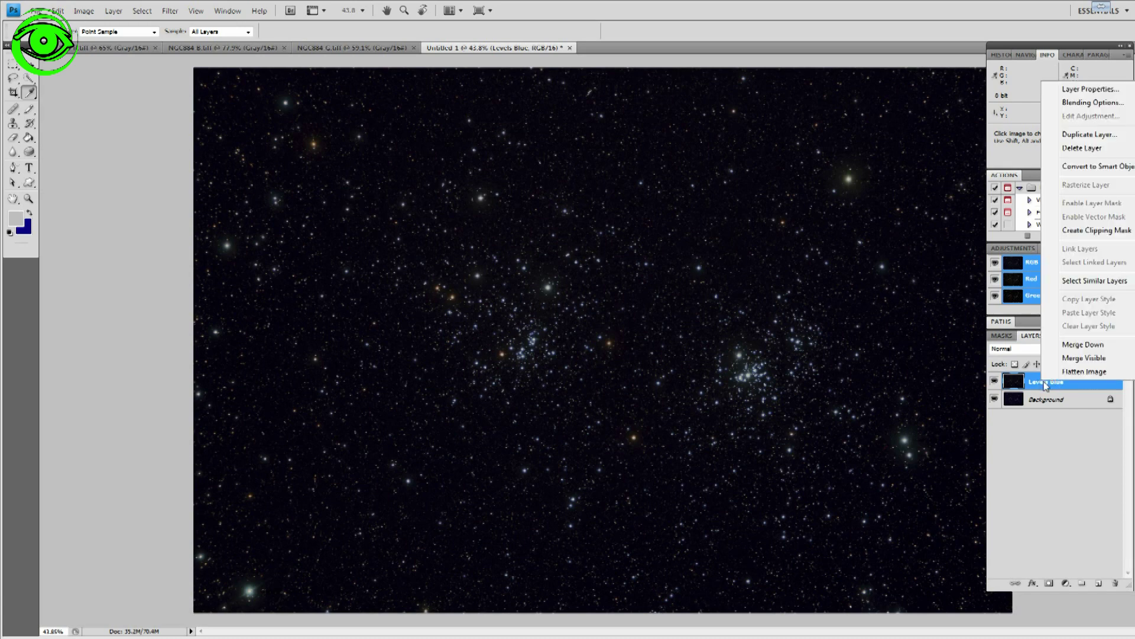
click(1041, 384)
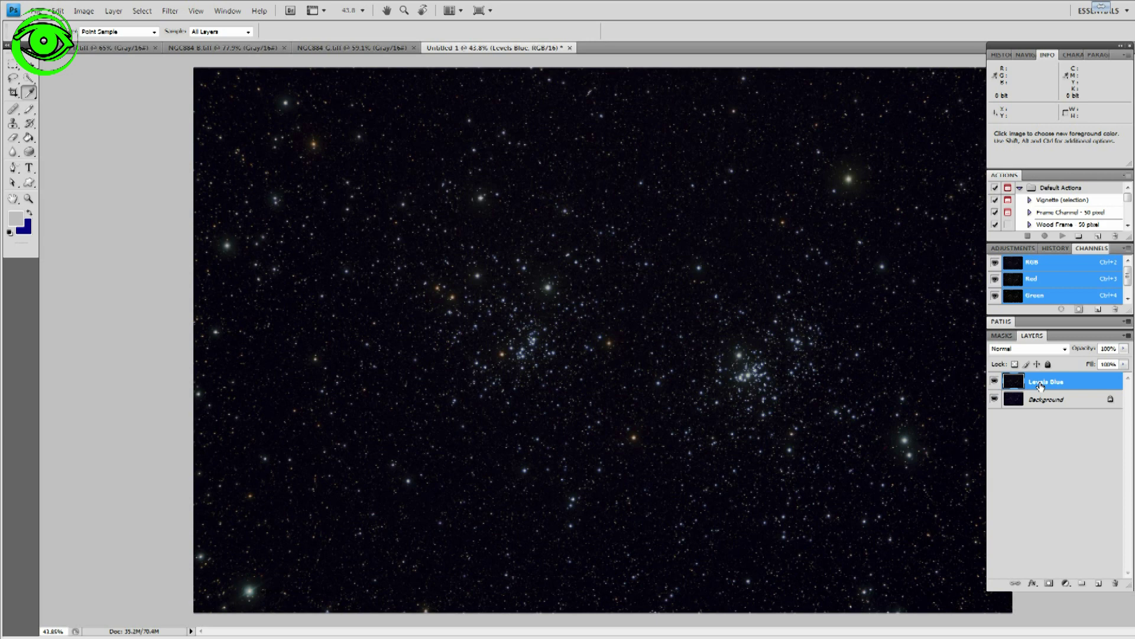
right_click(1041, 385)
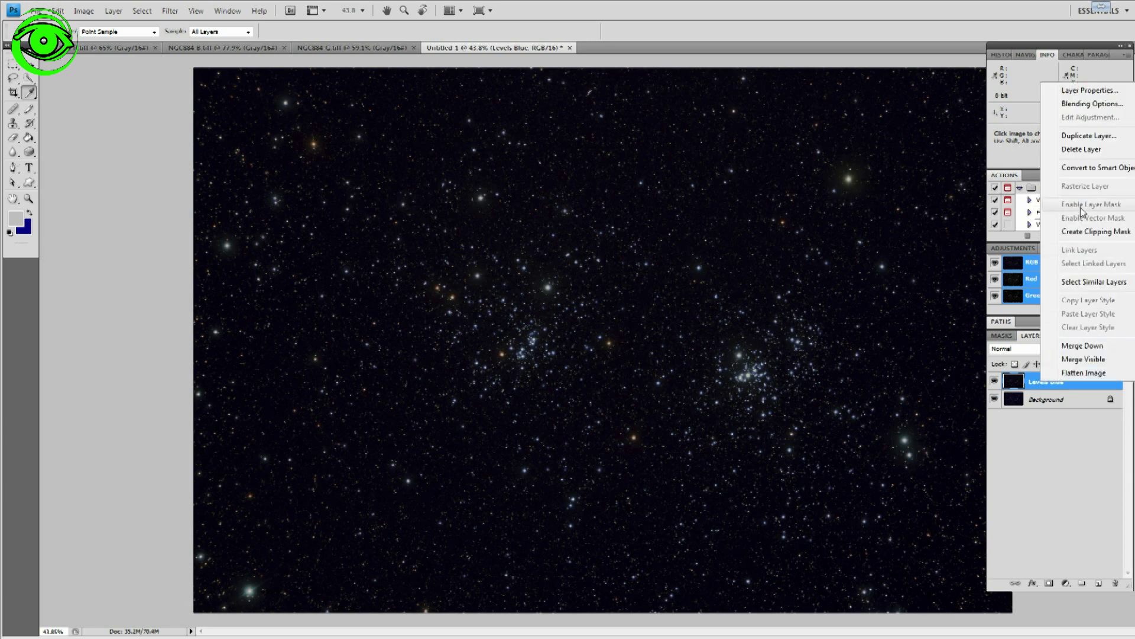
click(1080, 137)
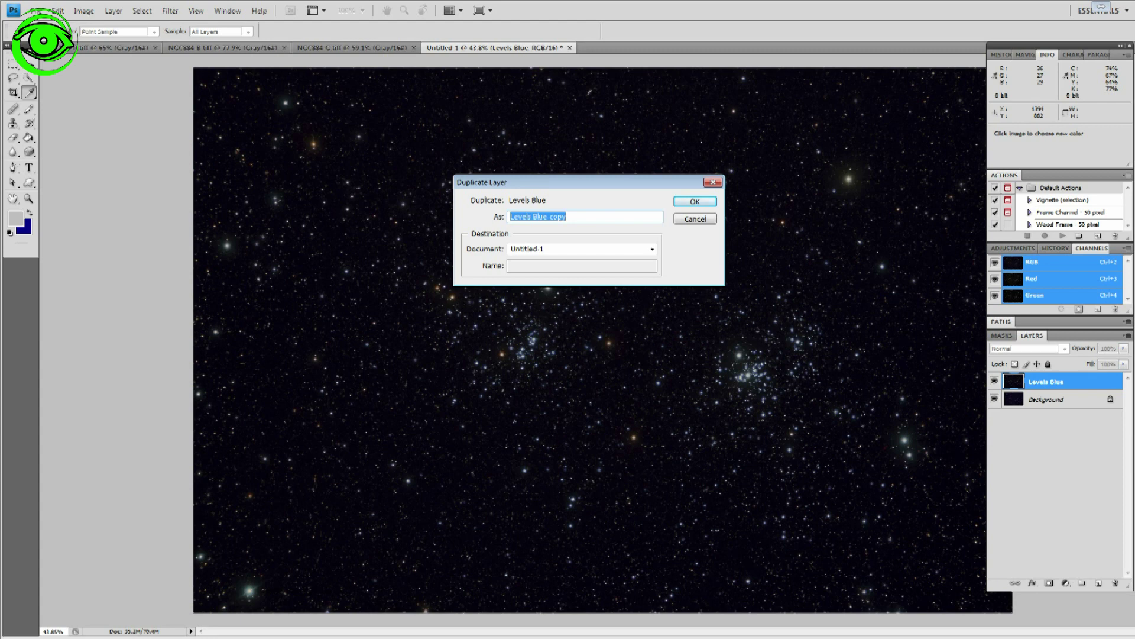
text(Match Color)
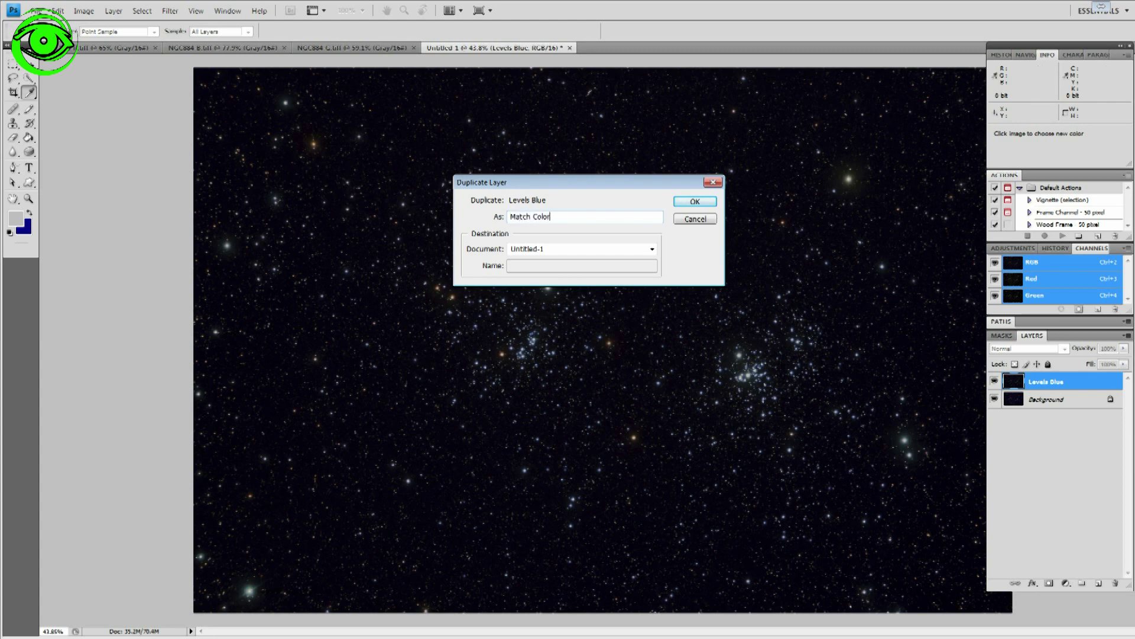
click(695, 201)
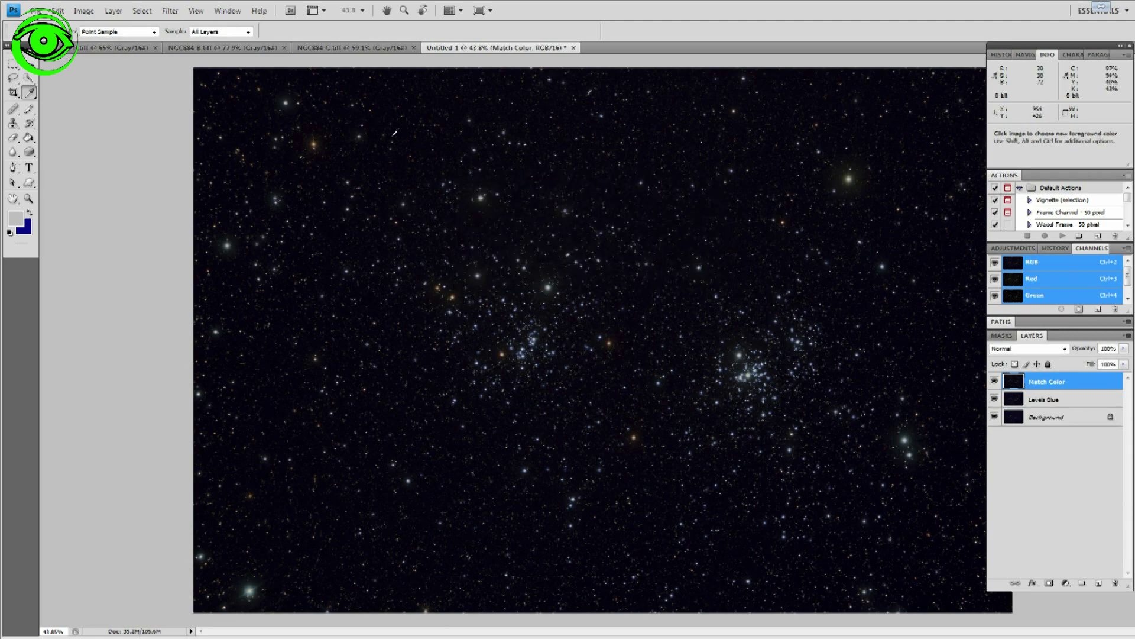
Step: Apply the Match Color adjustment to the Match Color layer with Color Intensity set to 200 and inspect the star colours
click(83, 11)
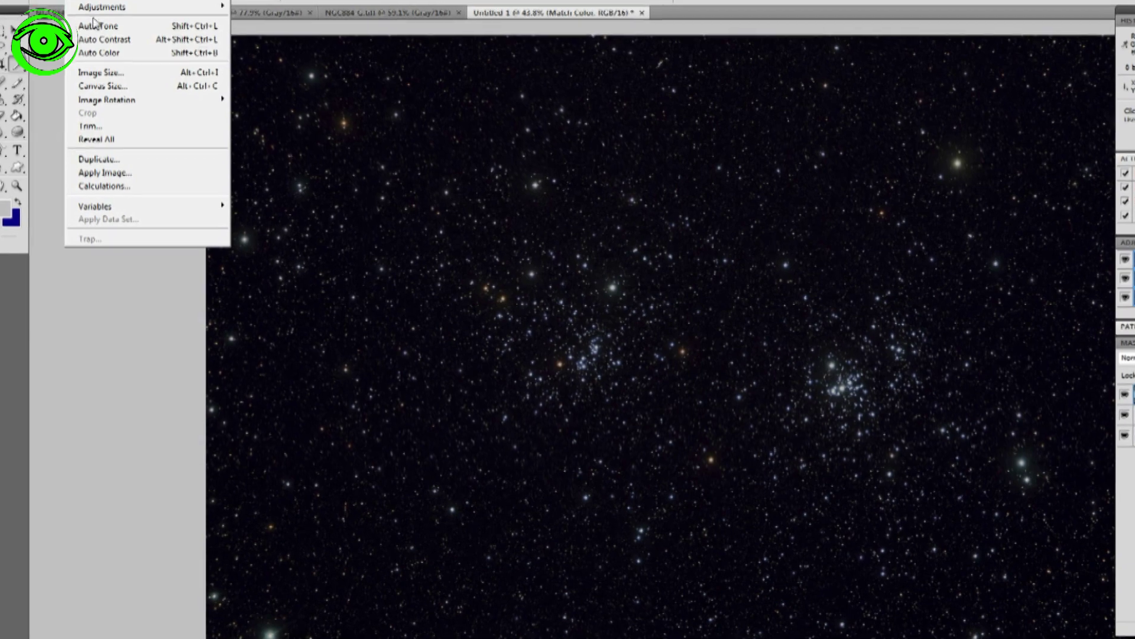
mouse_move(95, 14)
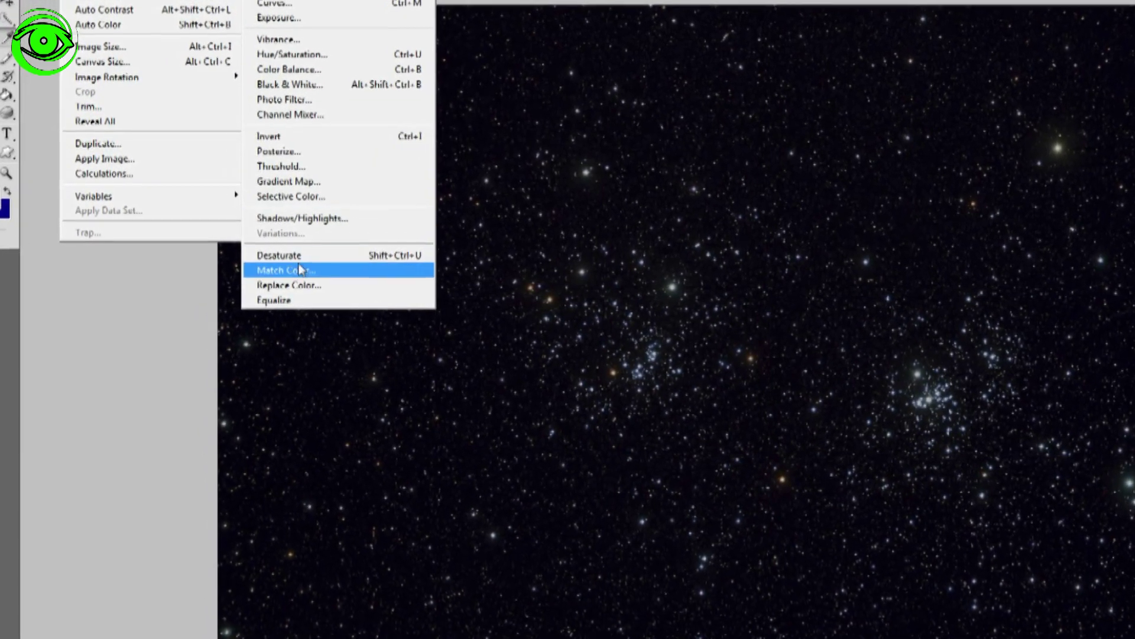
click(298, 271)
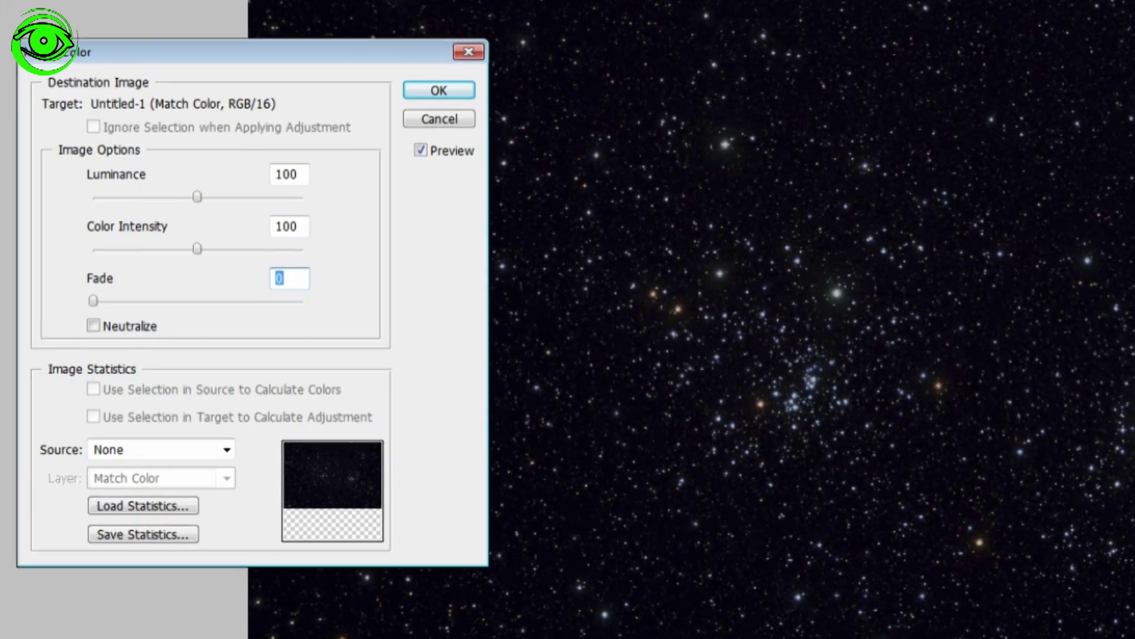
drag(197, 249, 319, 261)
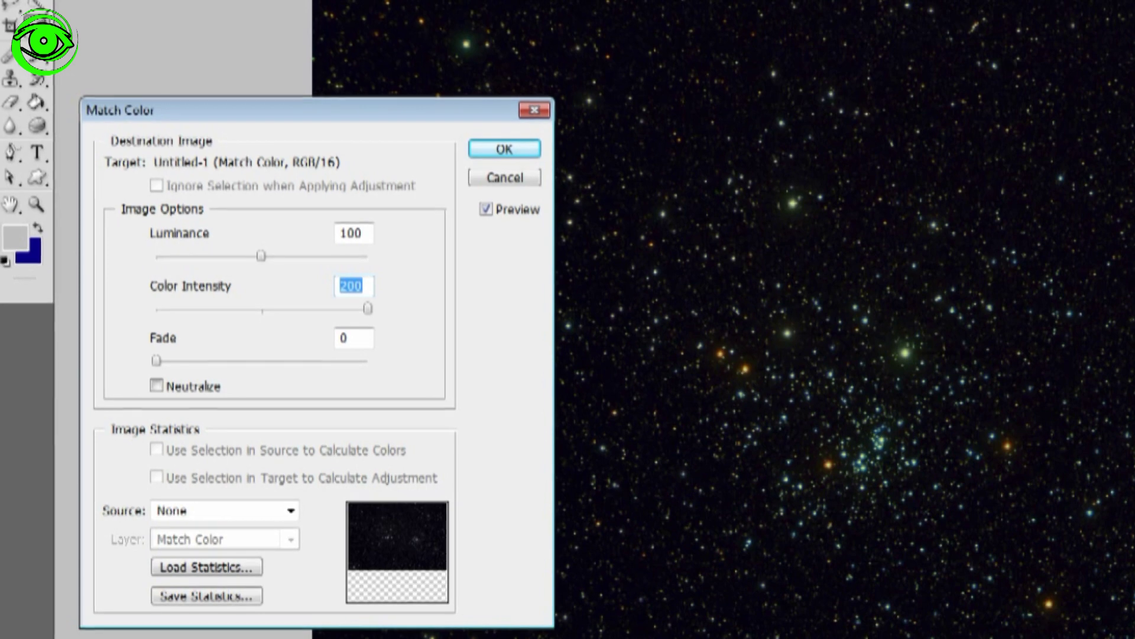
drag(370, 313, 330, 316)
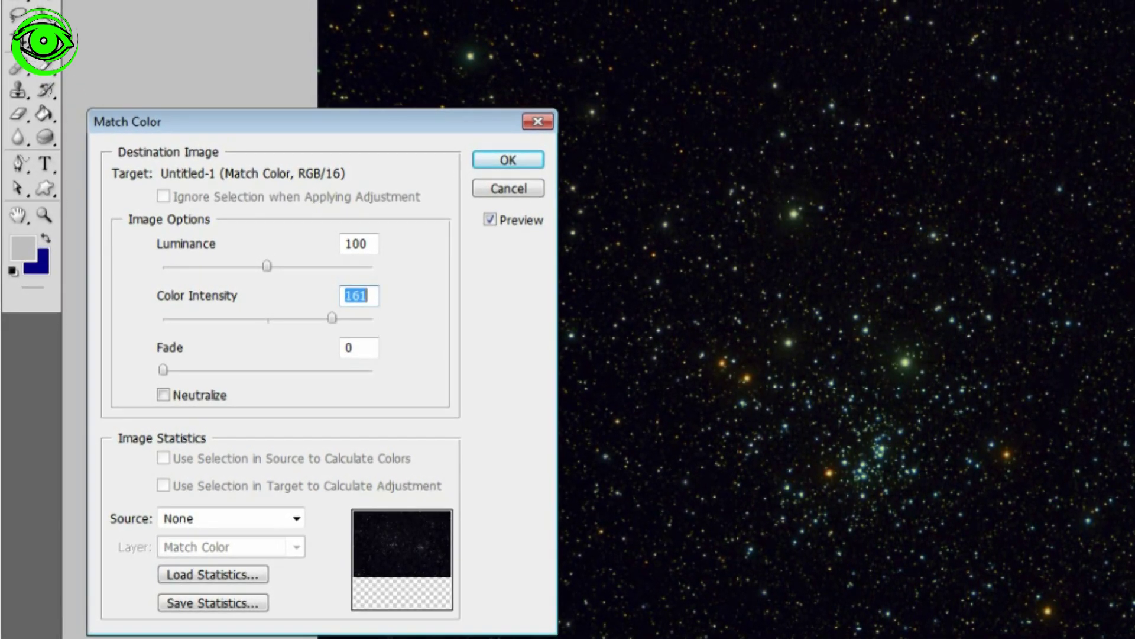
key(shift+Down)
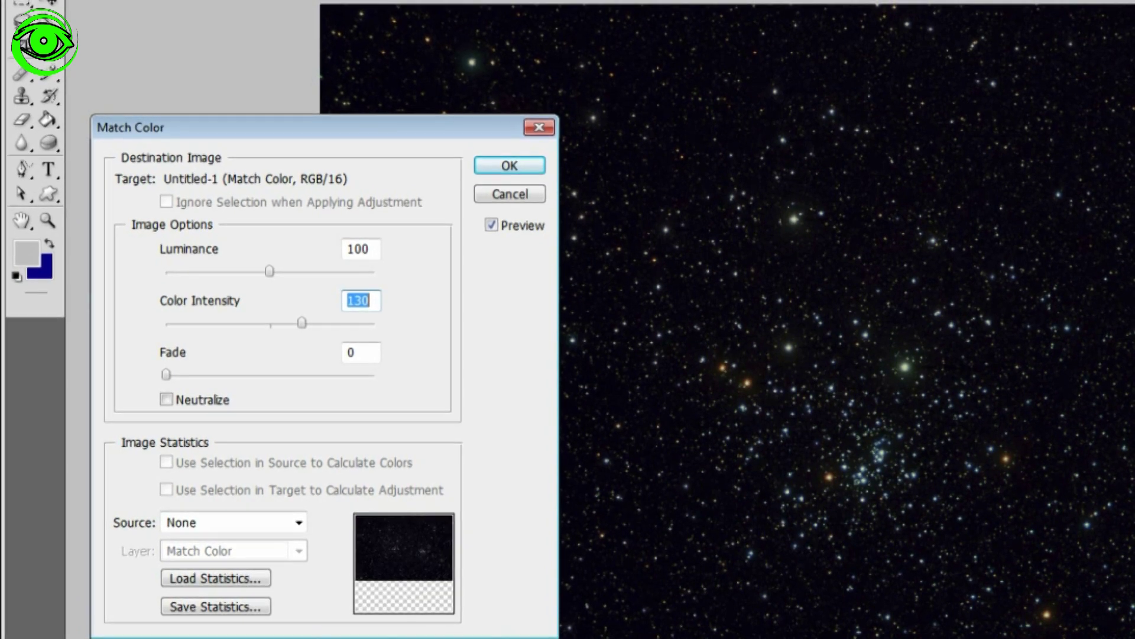
drag(295, 326, 307, 327)
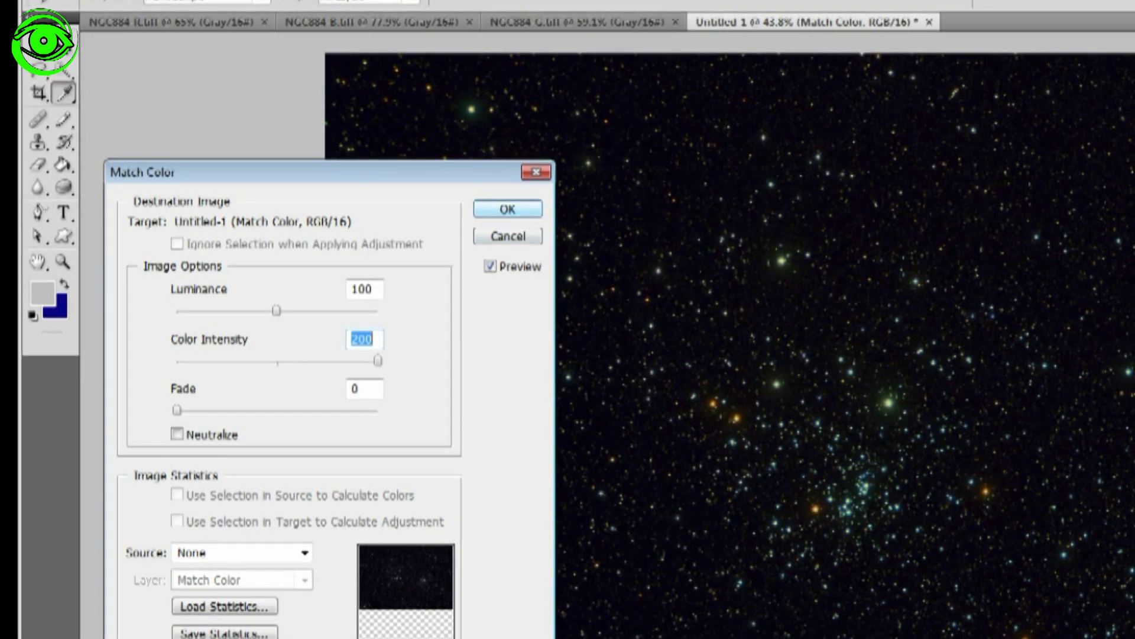
key(Return)
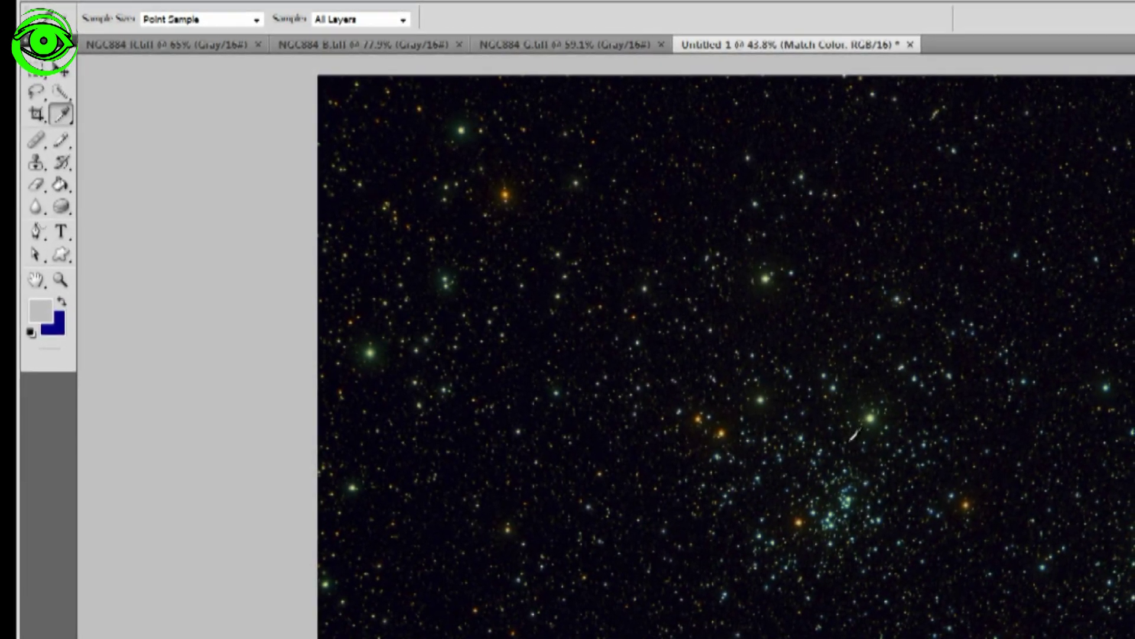
scroll(915, 416, up, 5)
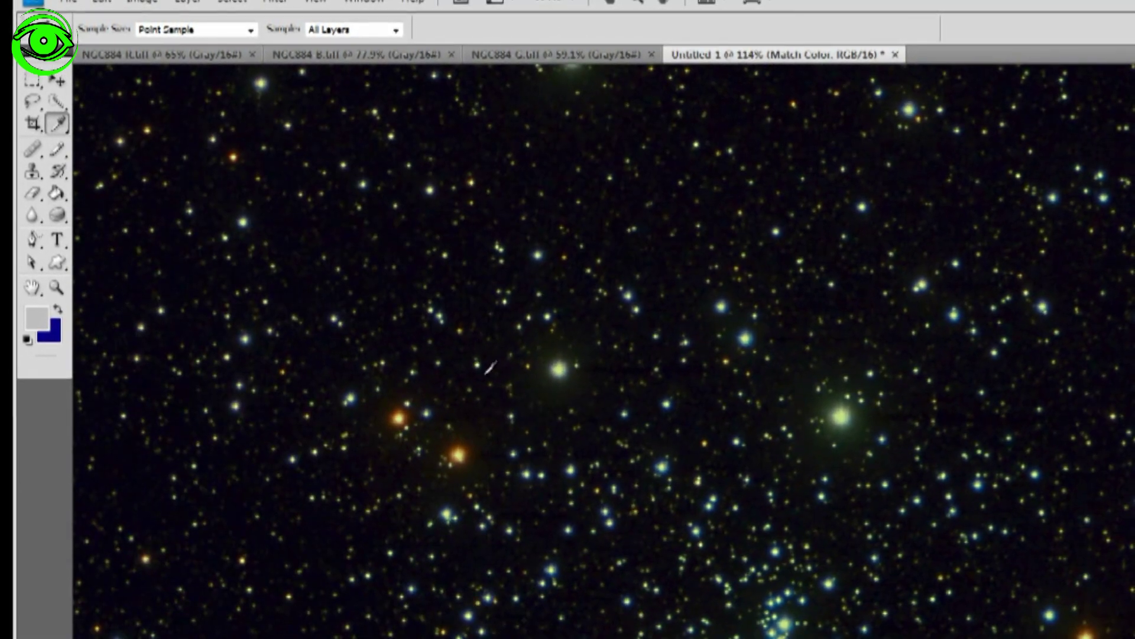
scroll(681, 510, up, 1)
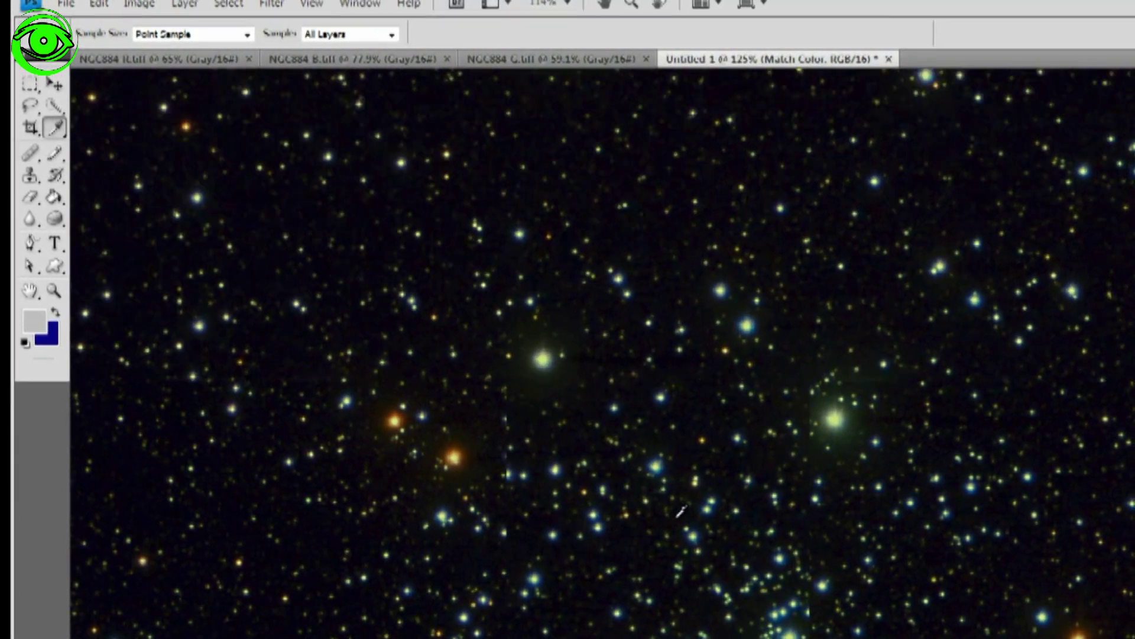
scroll(679, 510, down, 2)
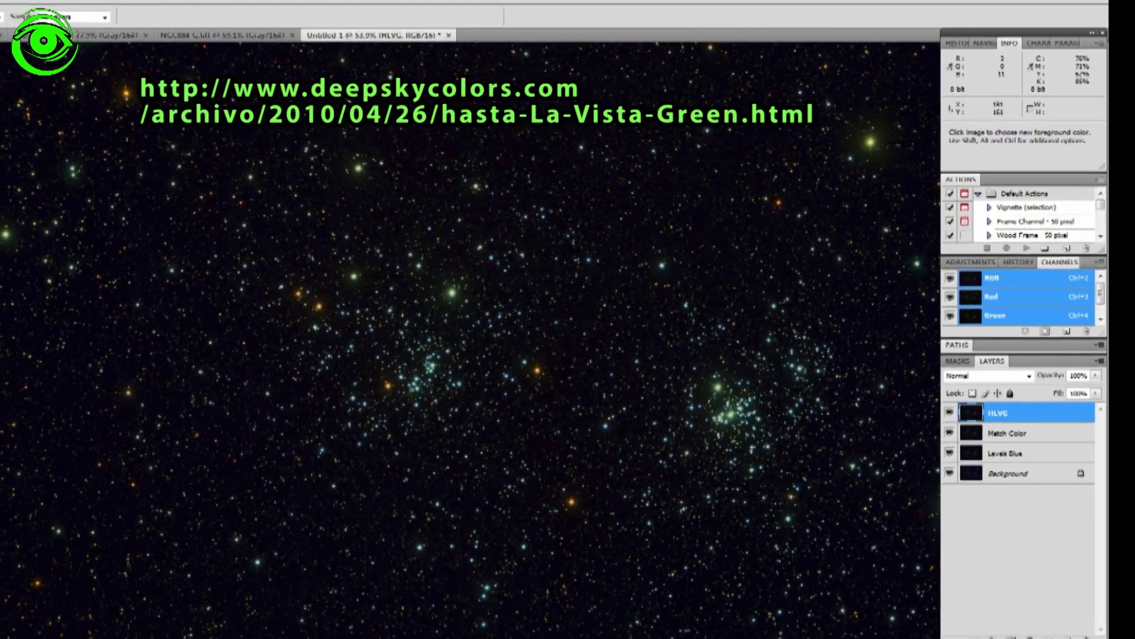
Step: Remove the green cast from the HLVG layer by applying the DeepSkyColors HLVG filter at the Strong amount
click(34, 1)
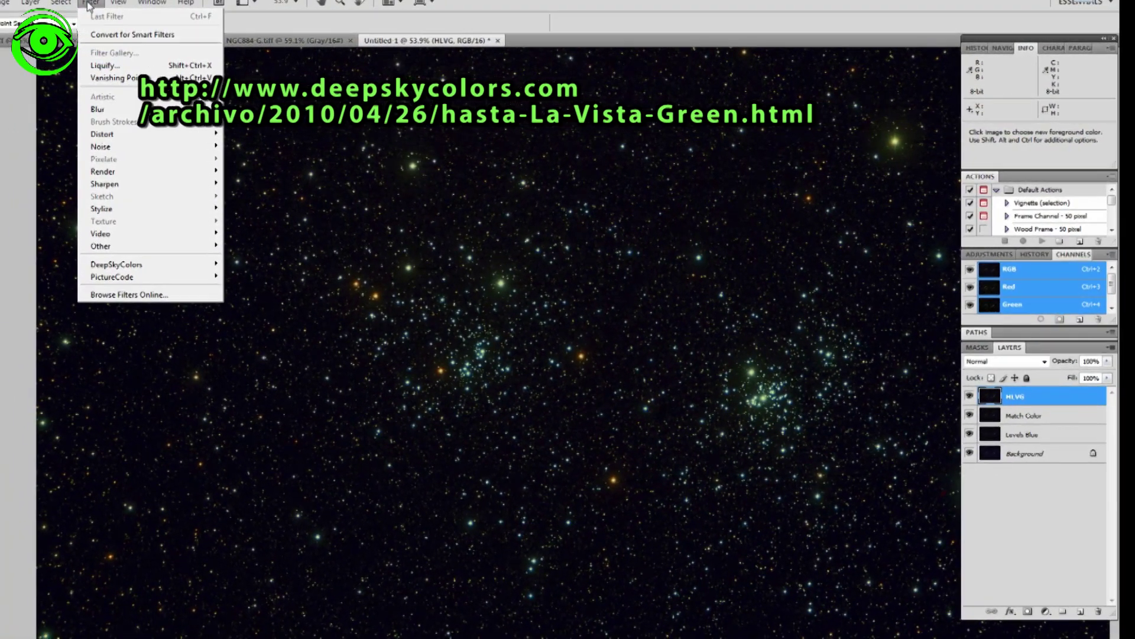
mouse_move(155, 264)
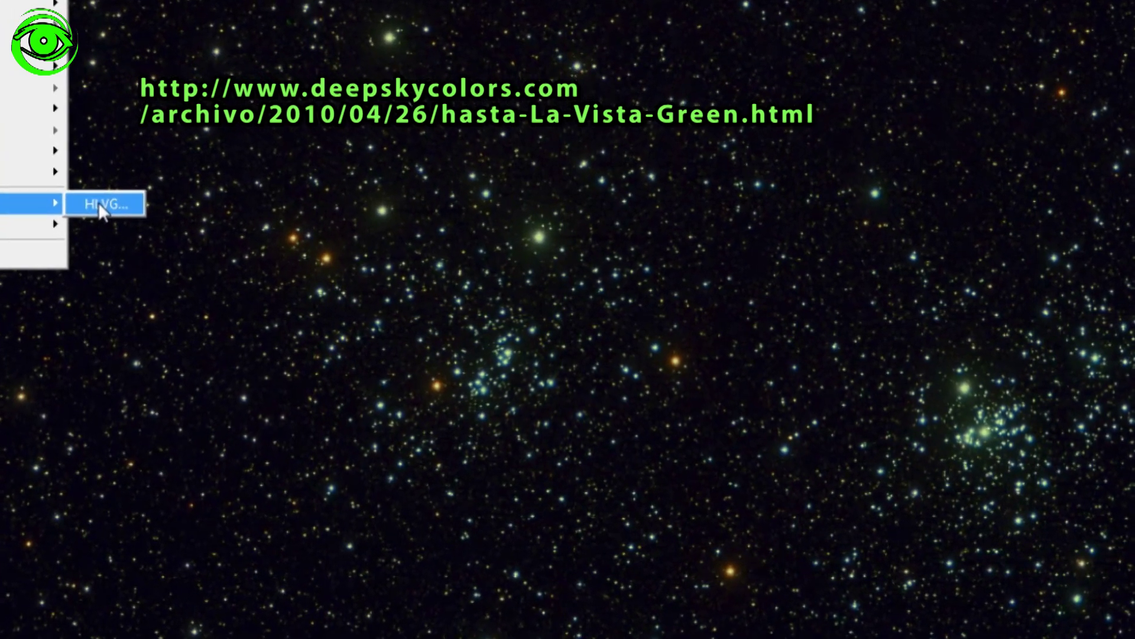
click(64, 194)
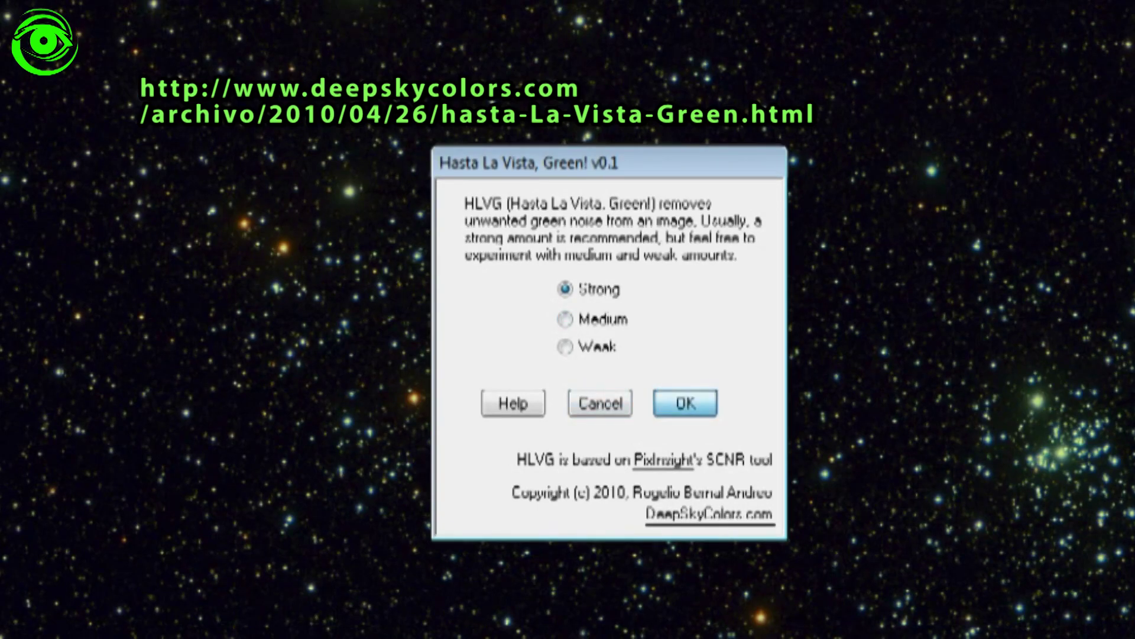
click(682, 402)
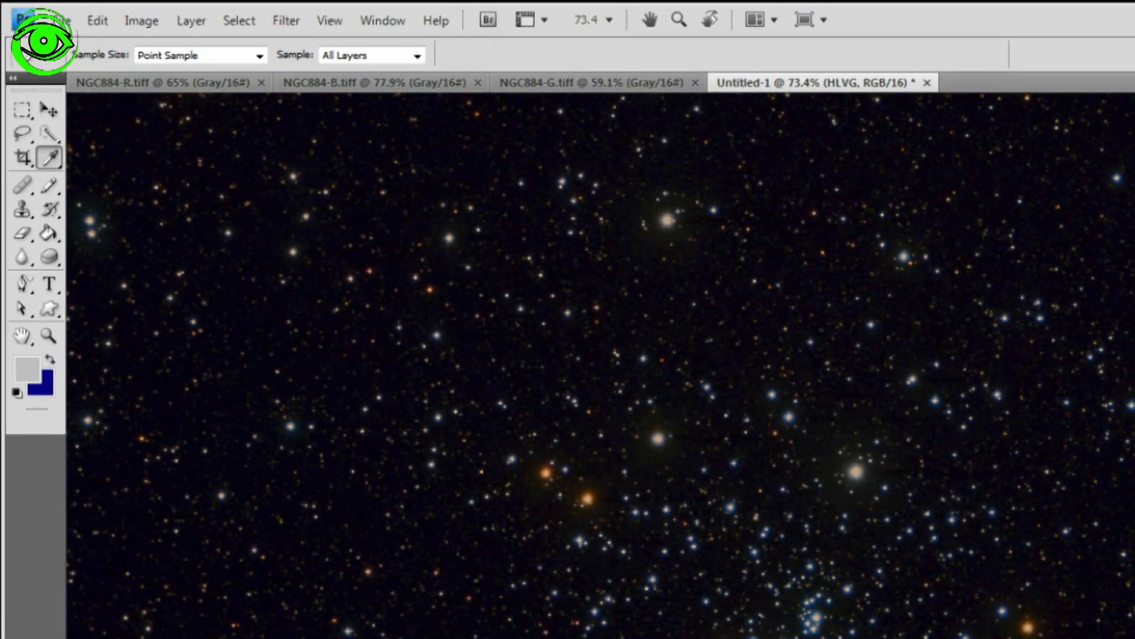
Step: Activate the Eyedropper Tool and check the RGB values of the dark sky background around the star clusters
click(50, 158)
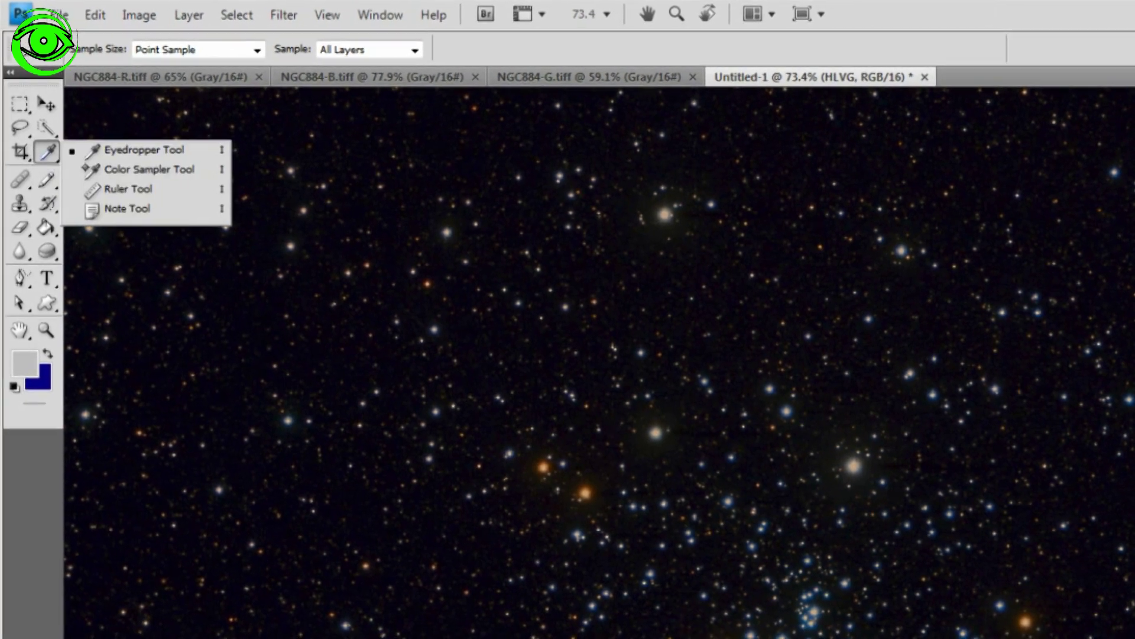
click(70, 152)
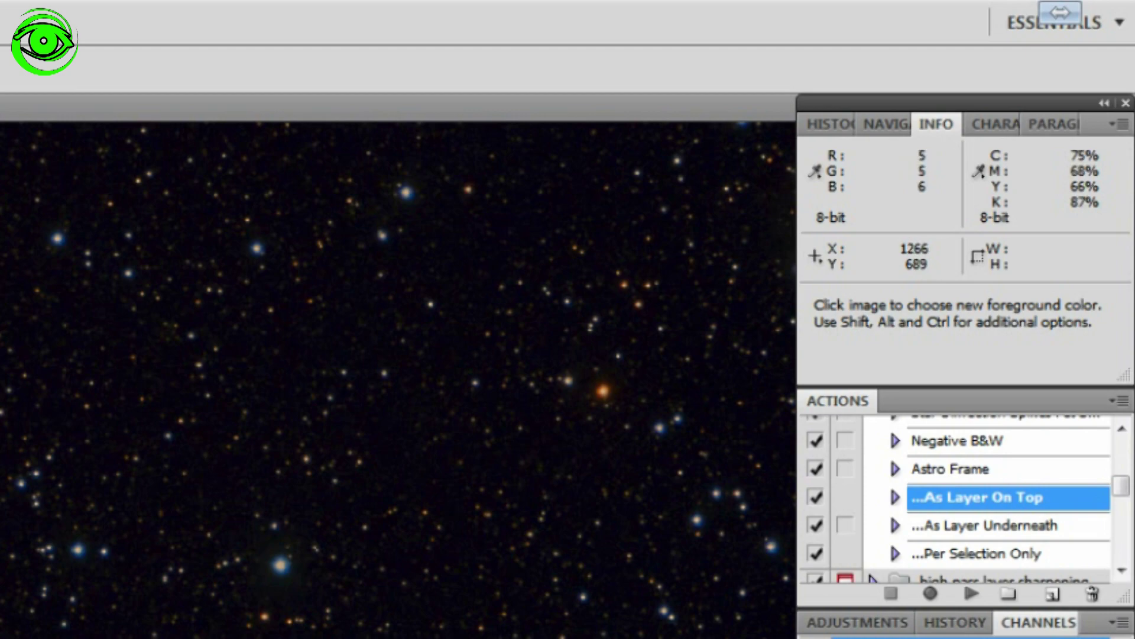
key(v)
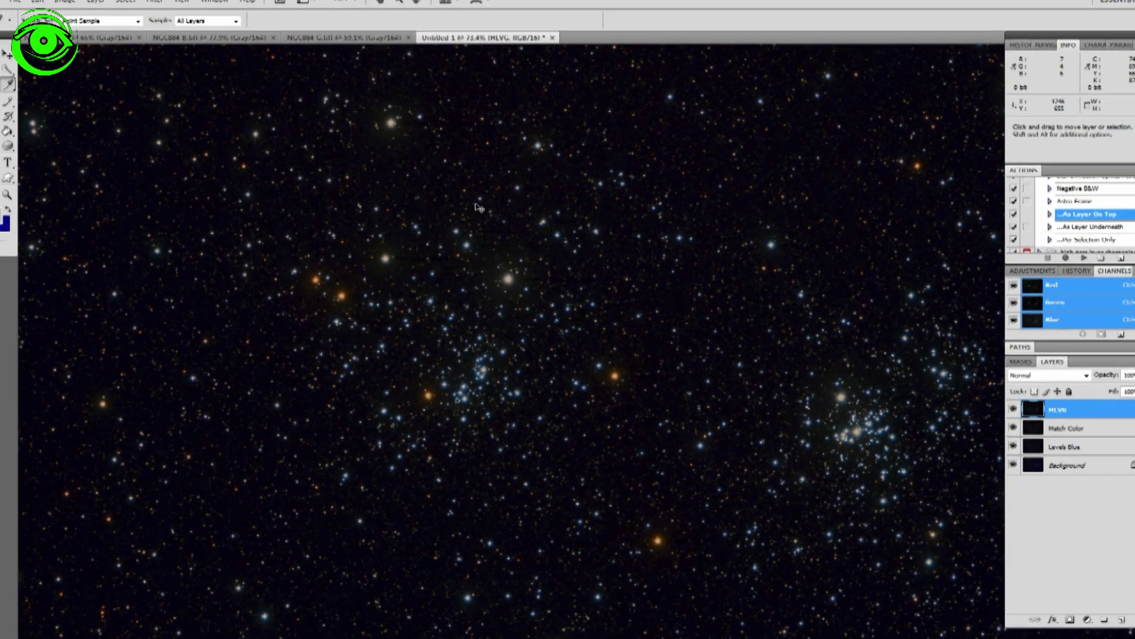
Step: Open Levels for the HLVG layer, lower the white input level to 2 to exaggerate the background colour, and restore it to 255
key(ctrl+l)
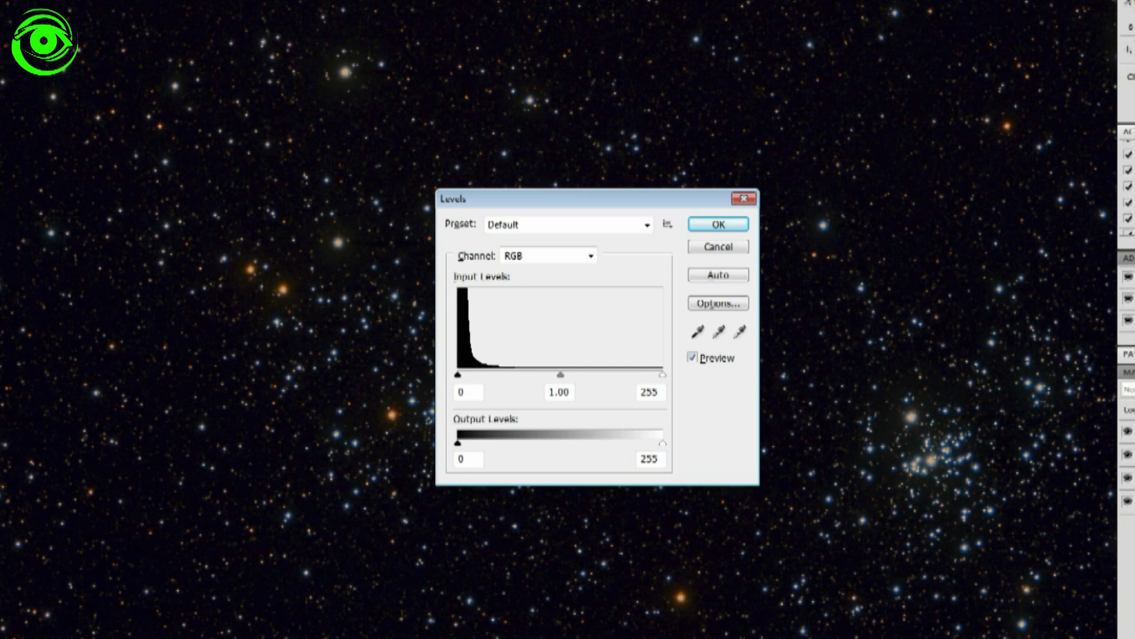
drag(654, 370, 467, 369)
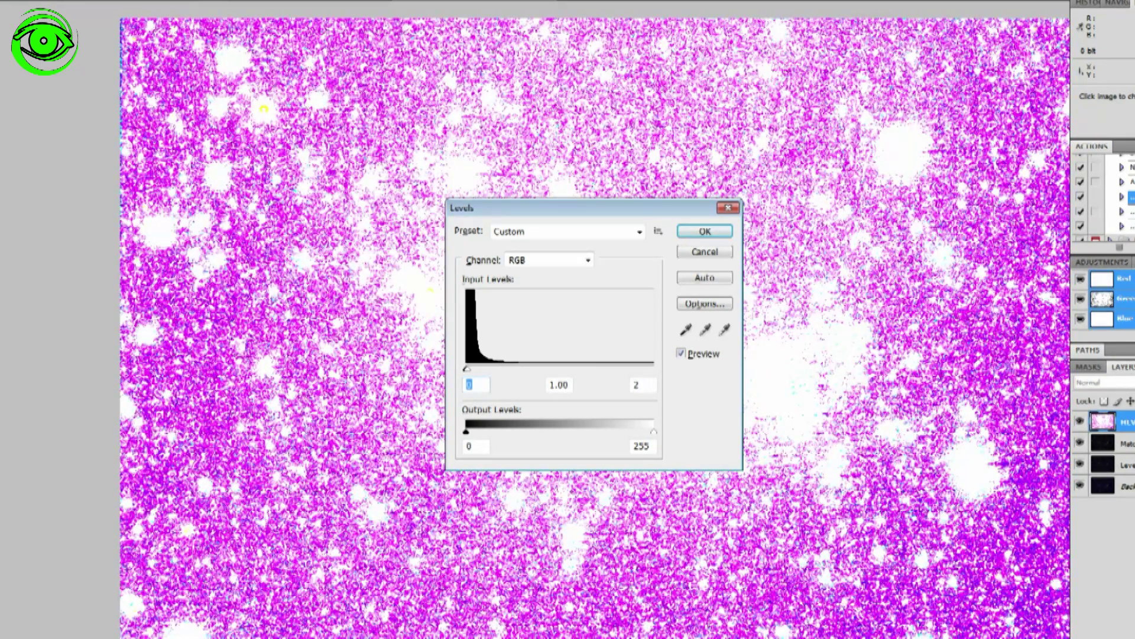
key(Tab)
key(Tab)
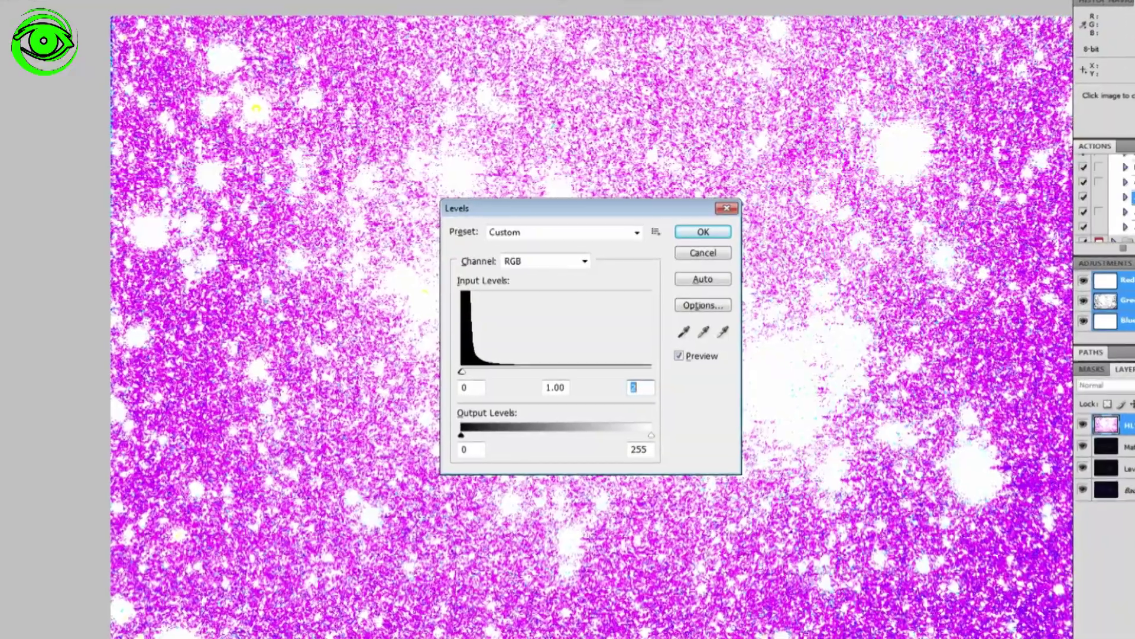
text(255)
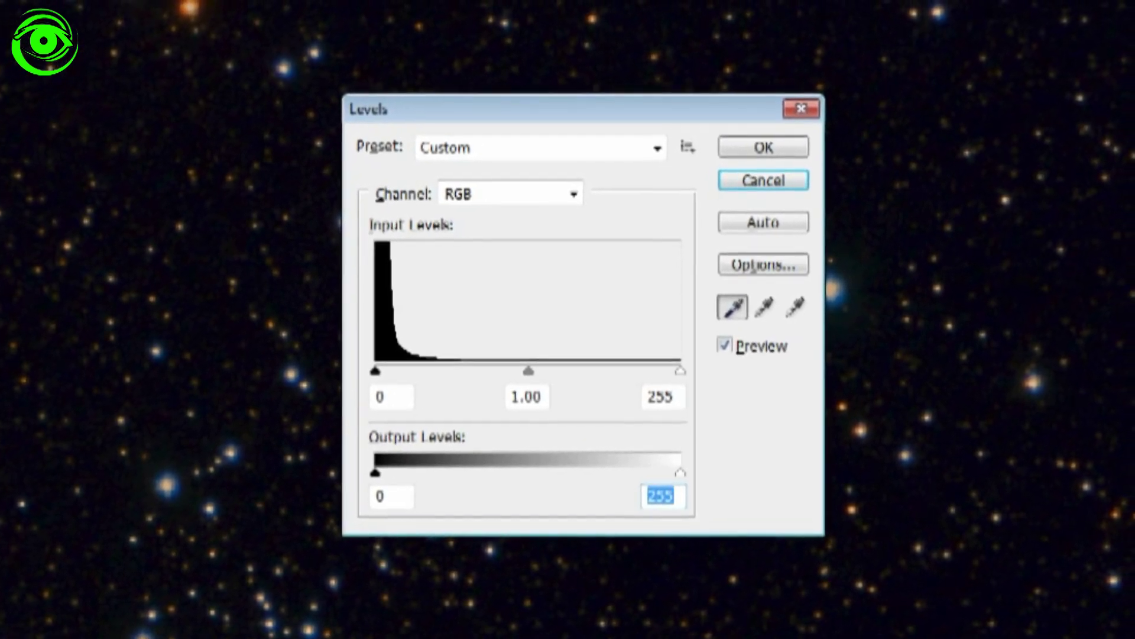
Step: Set the black point's target shadow colour to R 15 and G 15, apply the Levels black point, and save the target colours as defaults
double_click(739, 304)
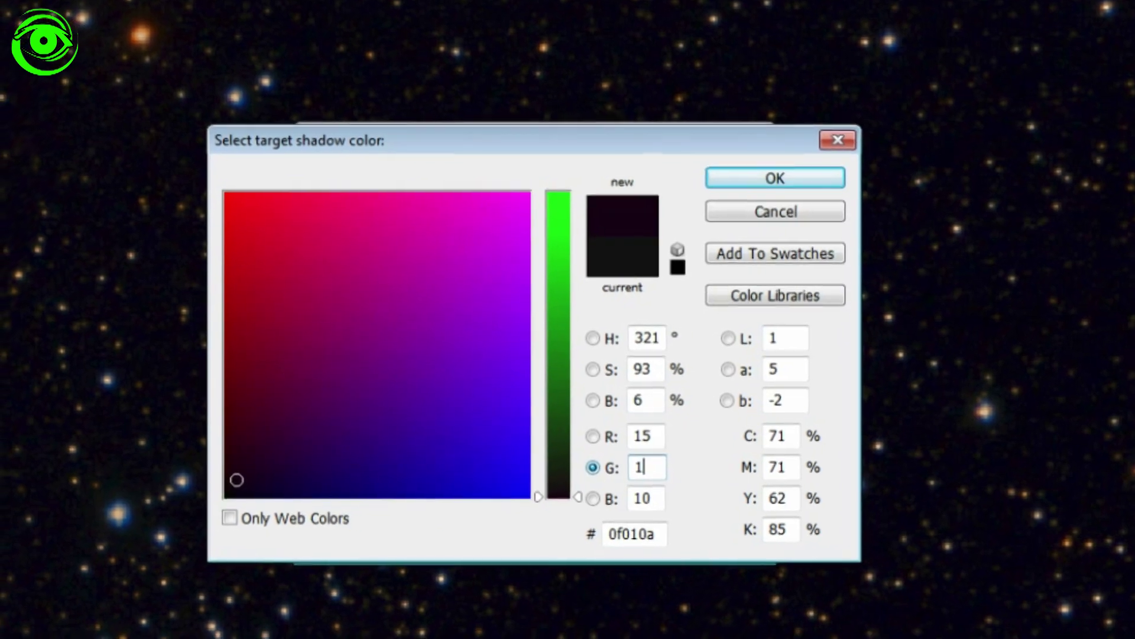
text(5)
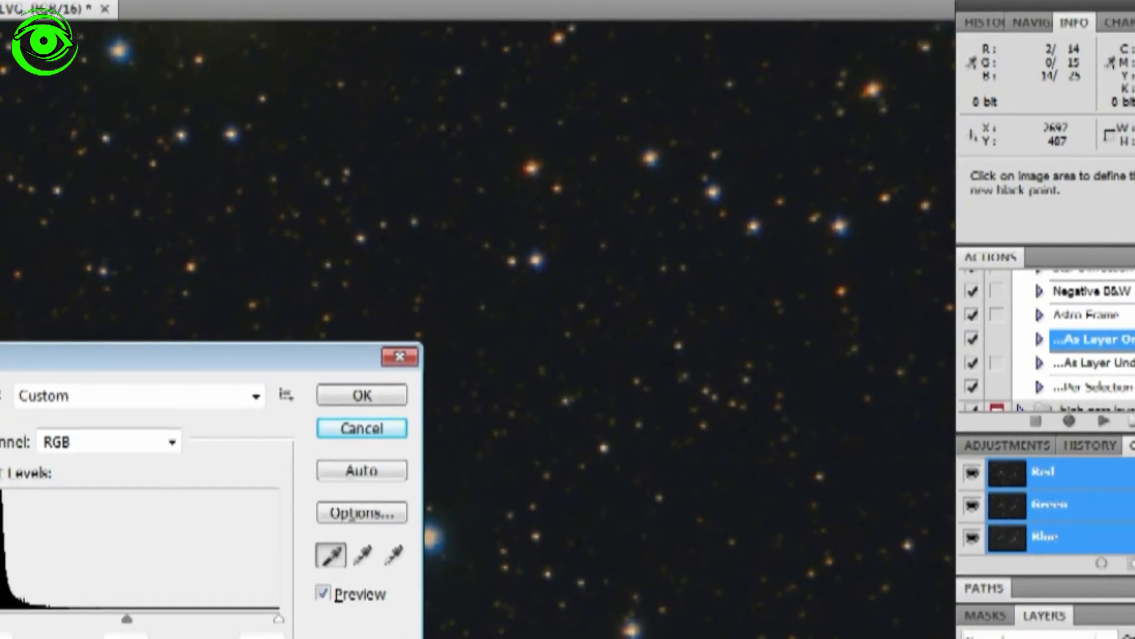
click(366, 394)
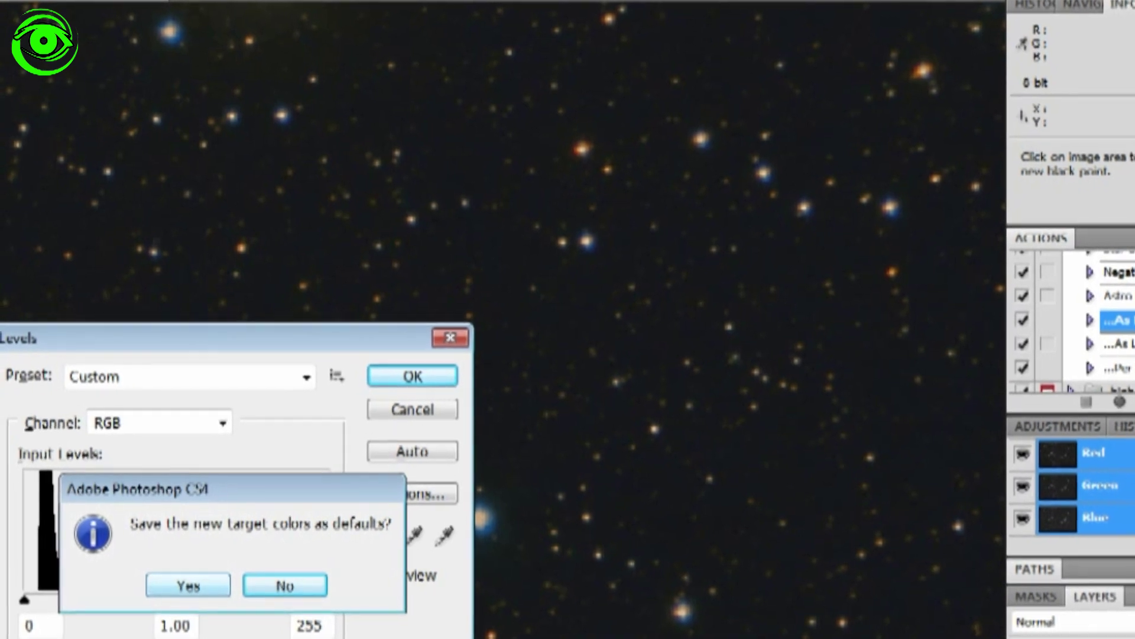
click(163, 582)
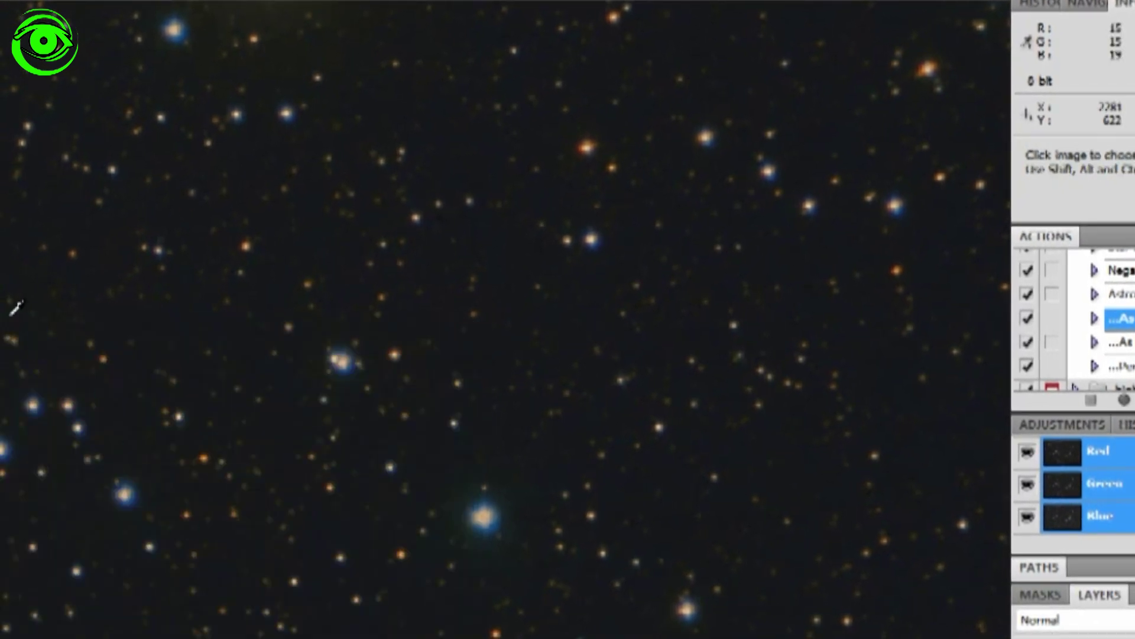
Step: Duplicate the HLVG layer within Untitled-1 under the name Vibrance
scroll(505, 320, down, 8)
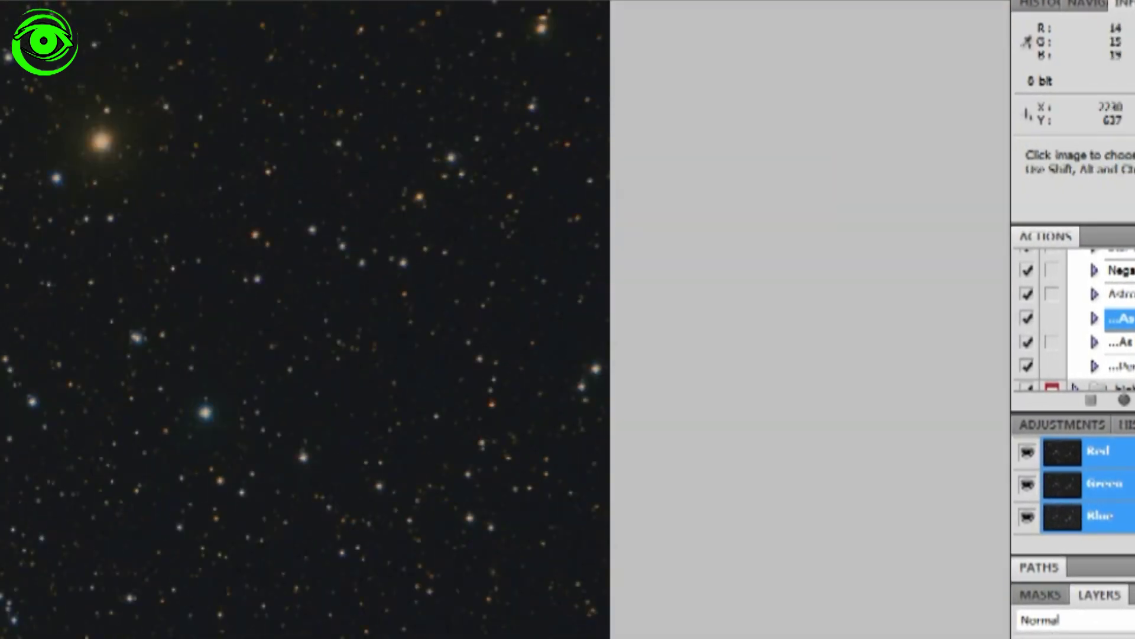
scroll(506, 319, down, 2)
drag(0, 357, 657, 385)
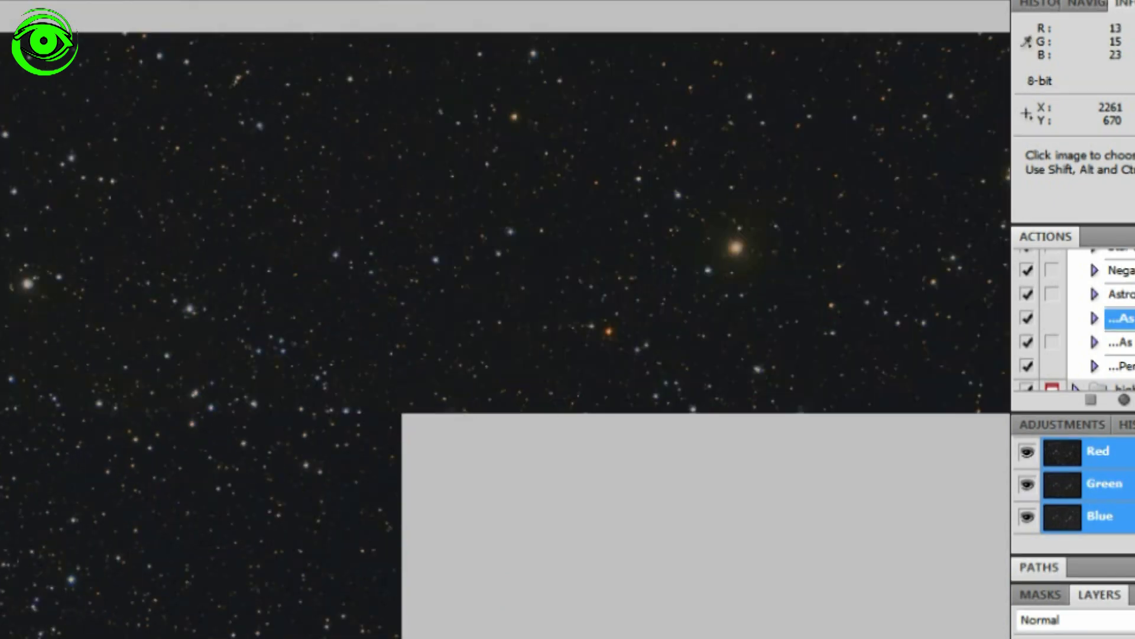
scroll(418, 443, up, 2)
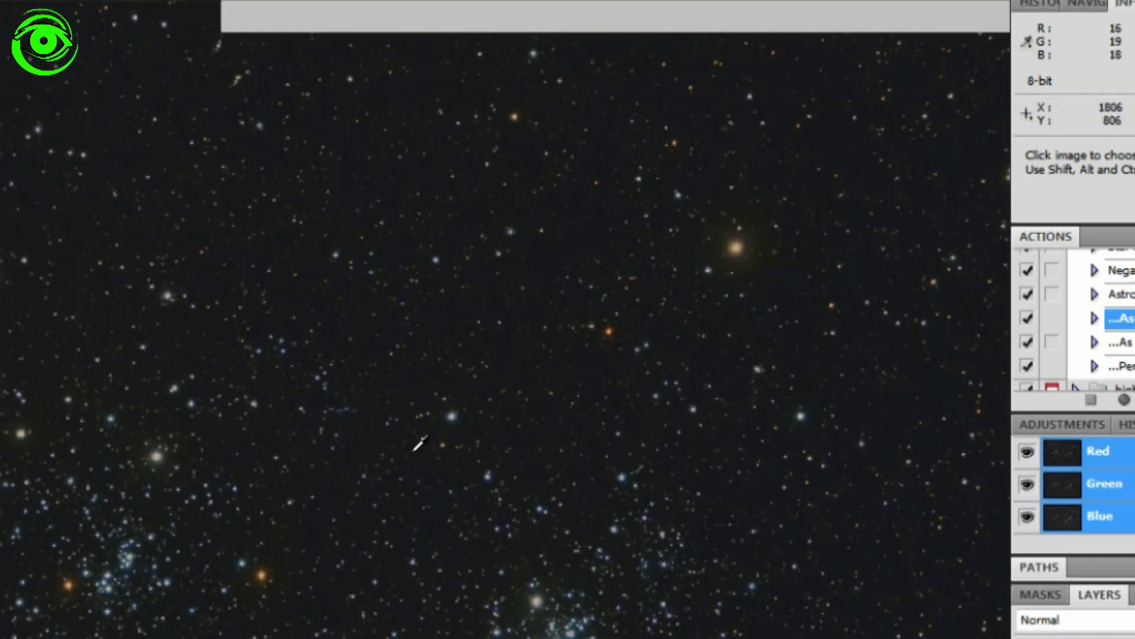
scroll(393, 463, up, 2)
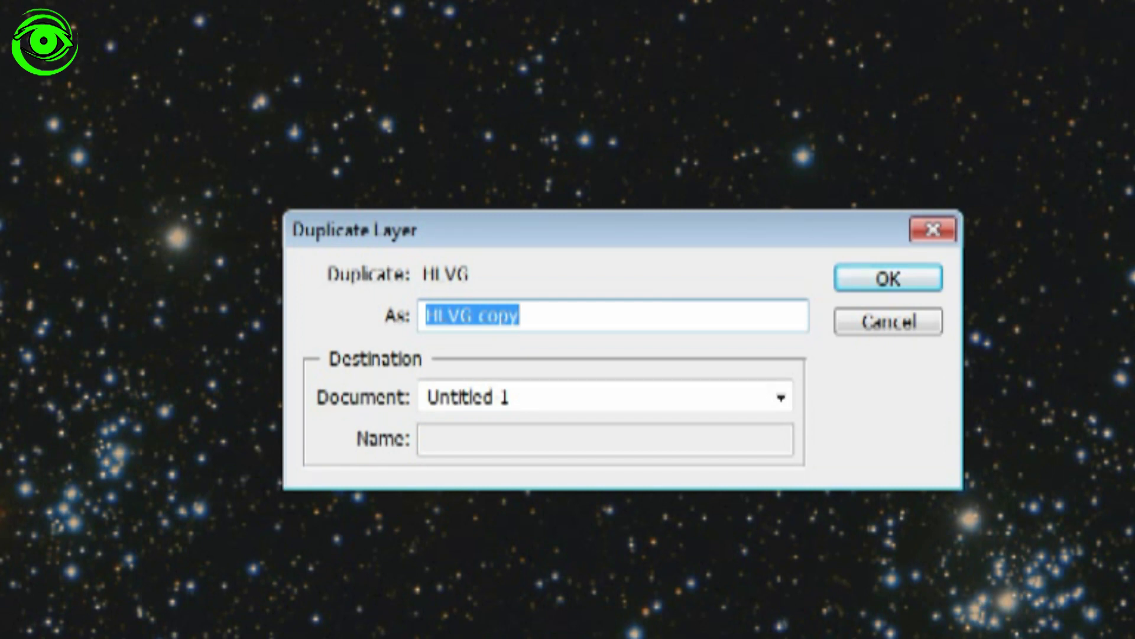
text(Vibrance)
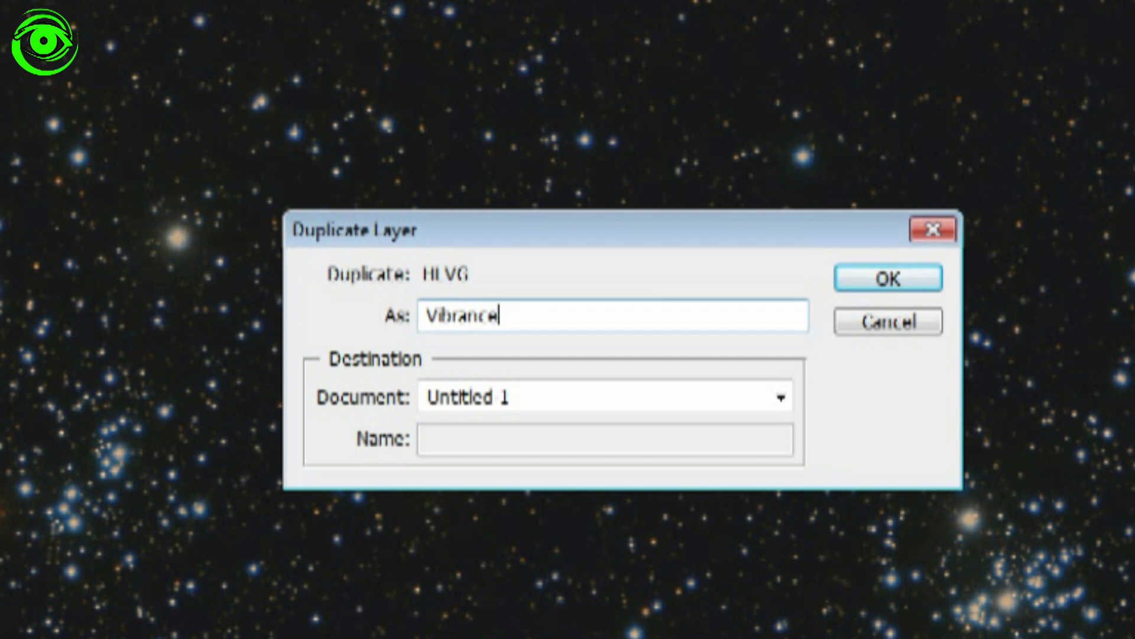
click(898, 283)
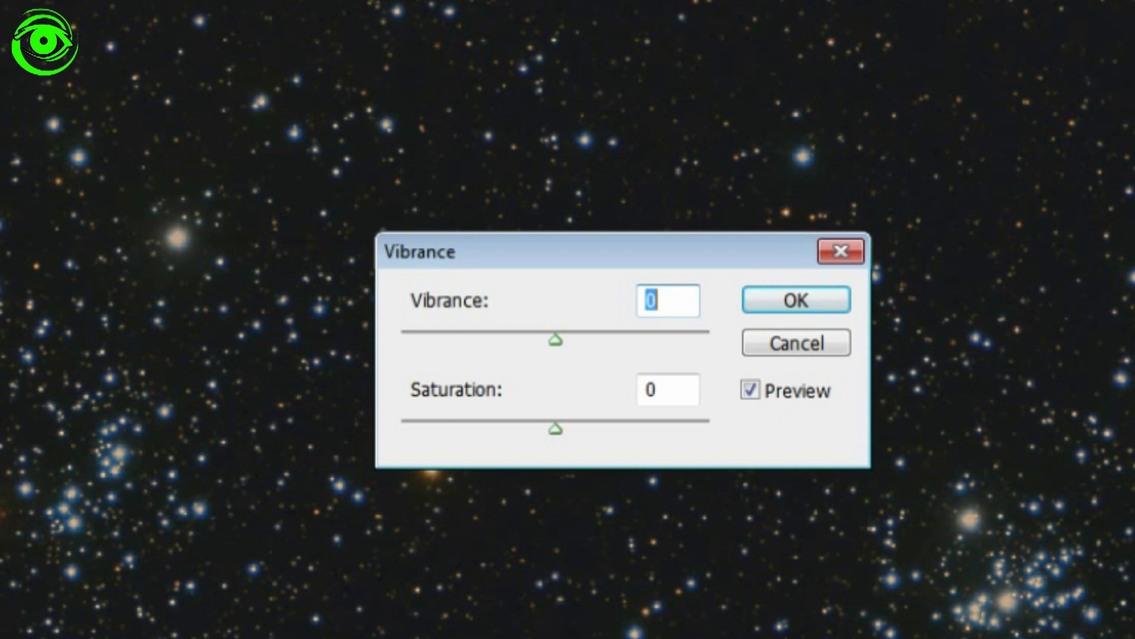
Step: Apply a Vibrance adjustment of +38 to the Vibrance layer after comparing it with the unadjusted stars
drag(597, 251, 549, 86)
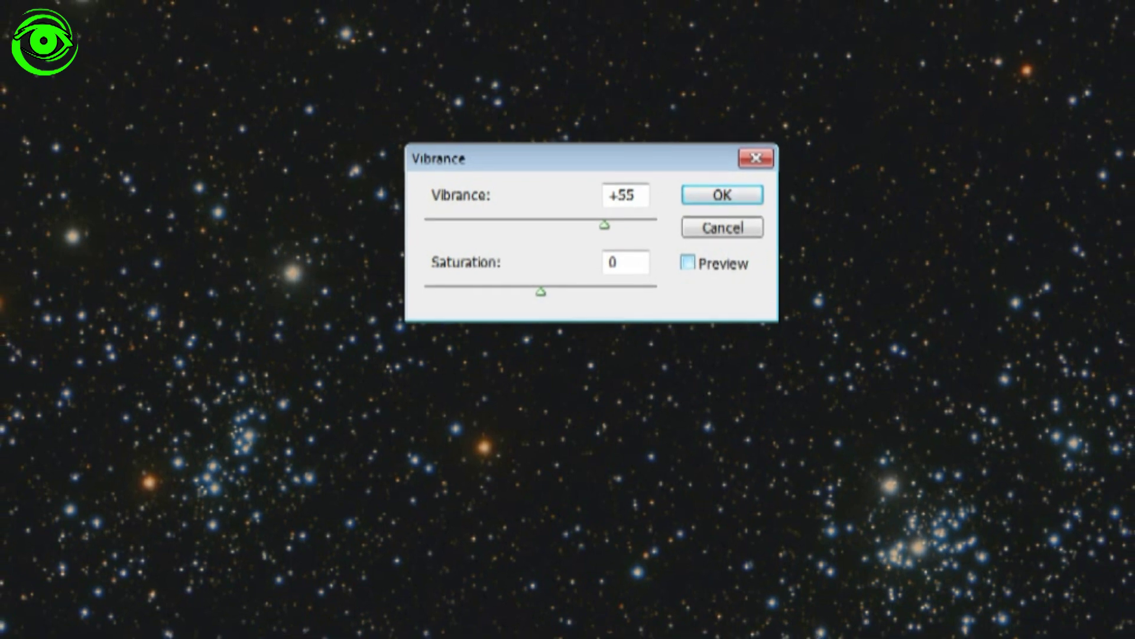
drag(603, 232, 585, 232)
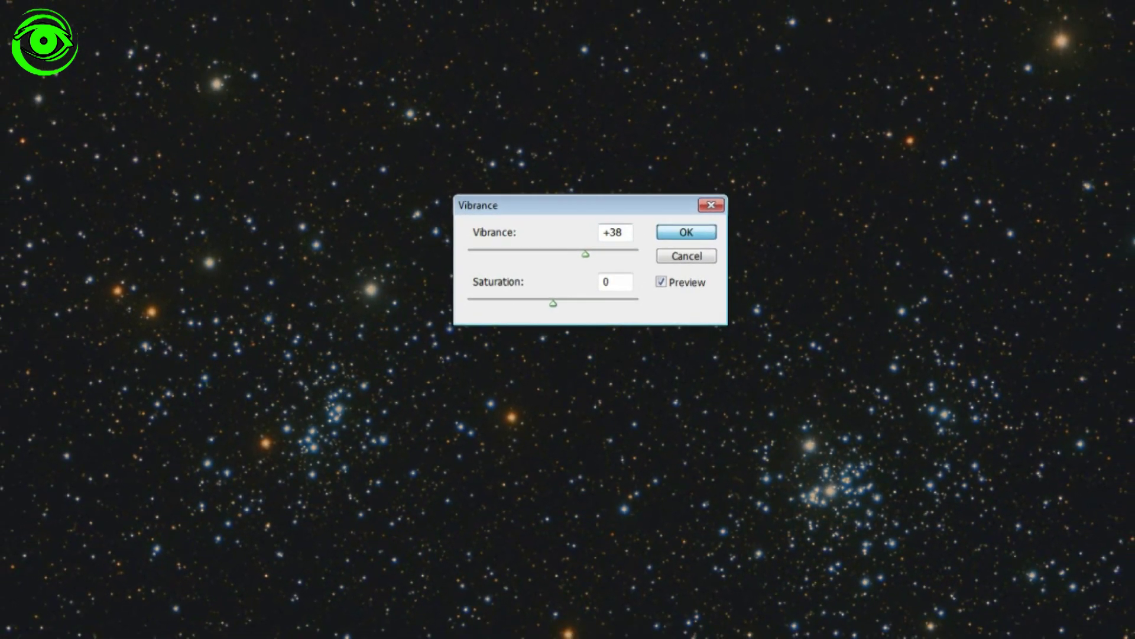
click(680, 232)
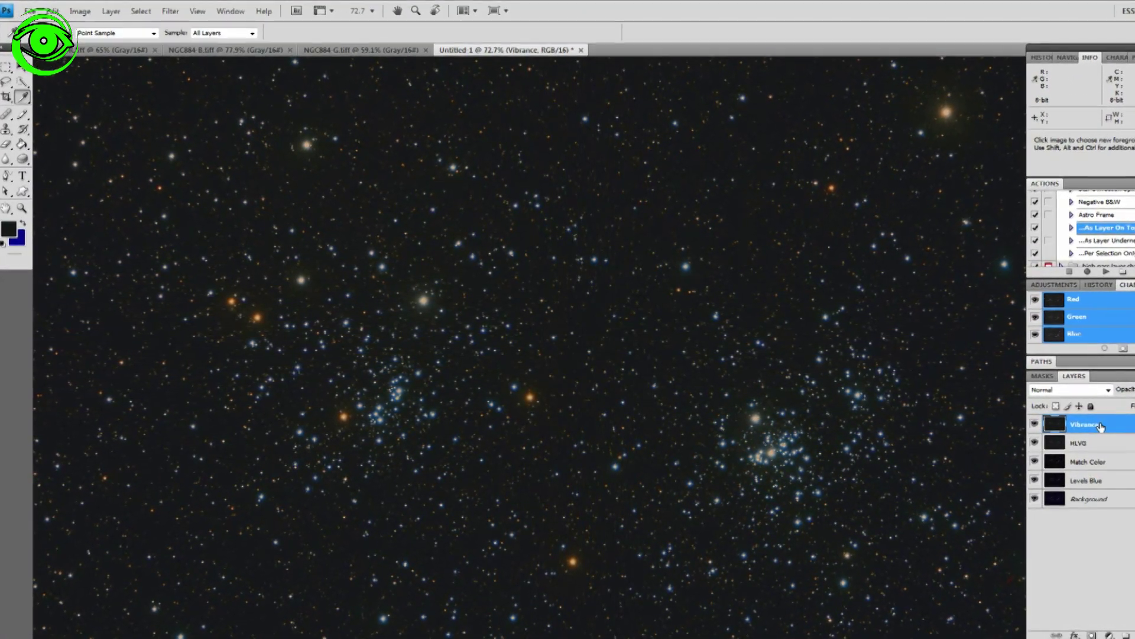
Step: Duplicate the Vibrance layer within Untitled-1 under the name Noise Ninja
right_click(1101, 426)
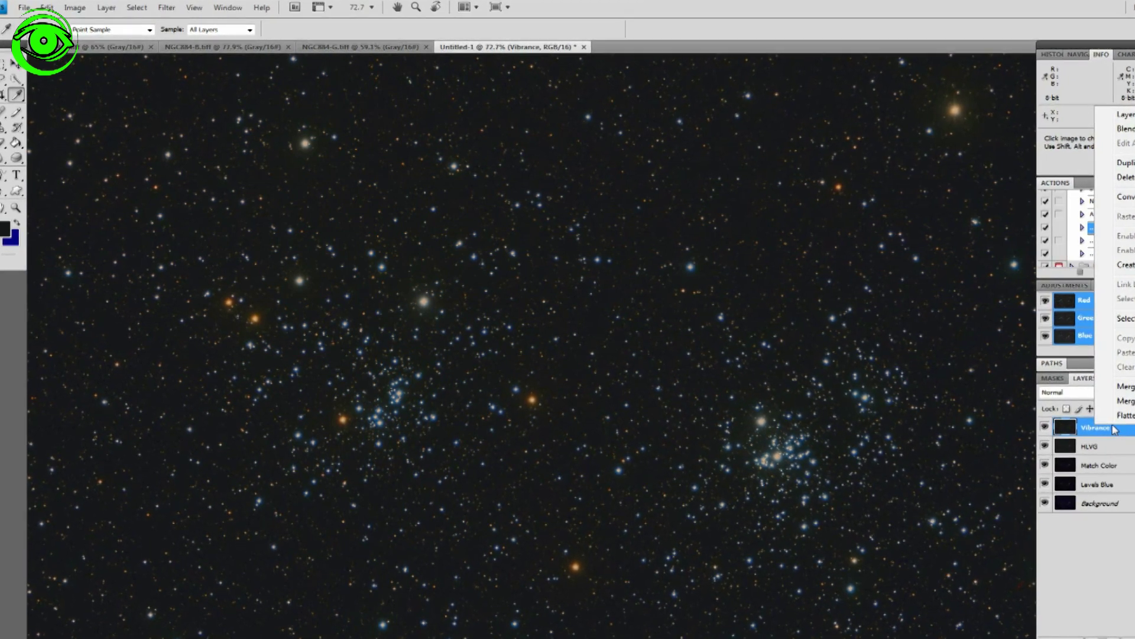
click(1126, 162)
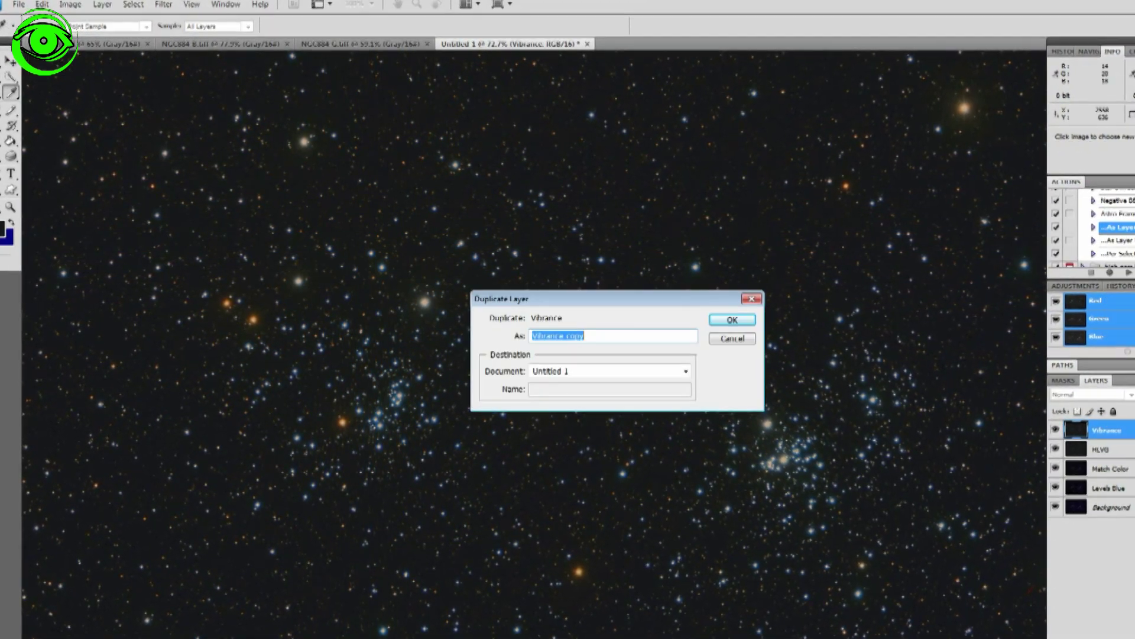
text(Noise Ninja)
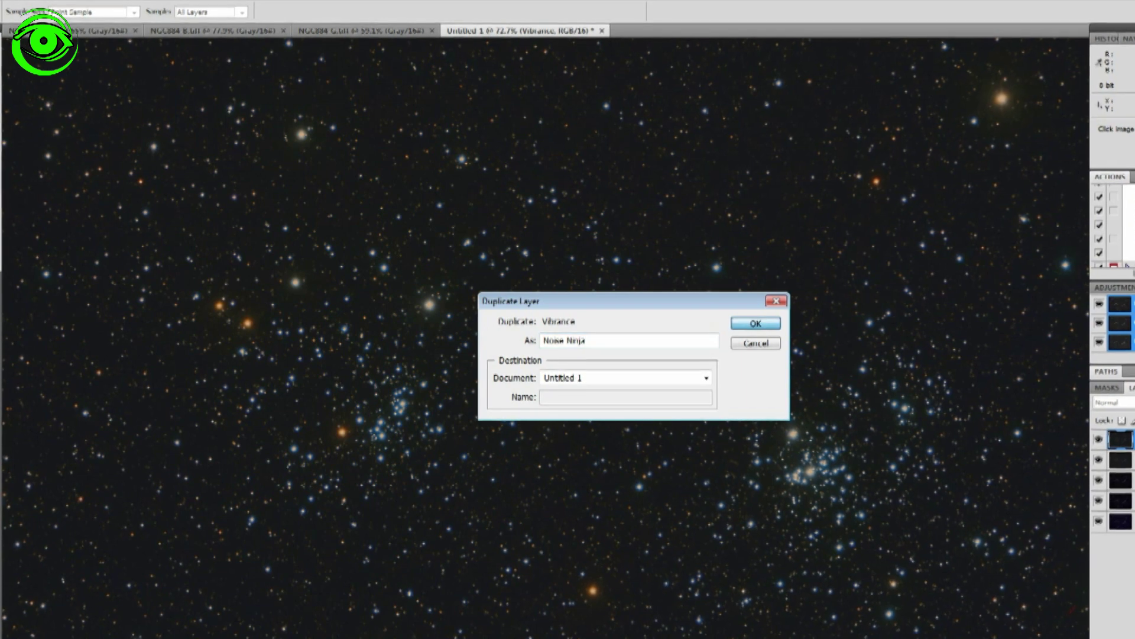
key(Return)
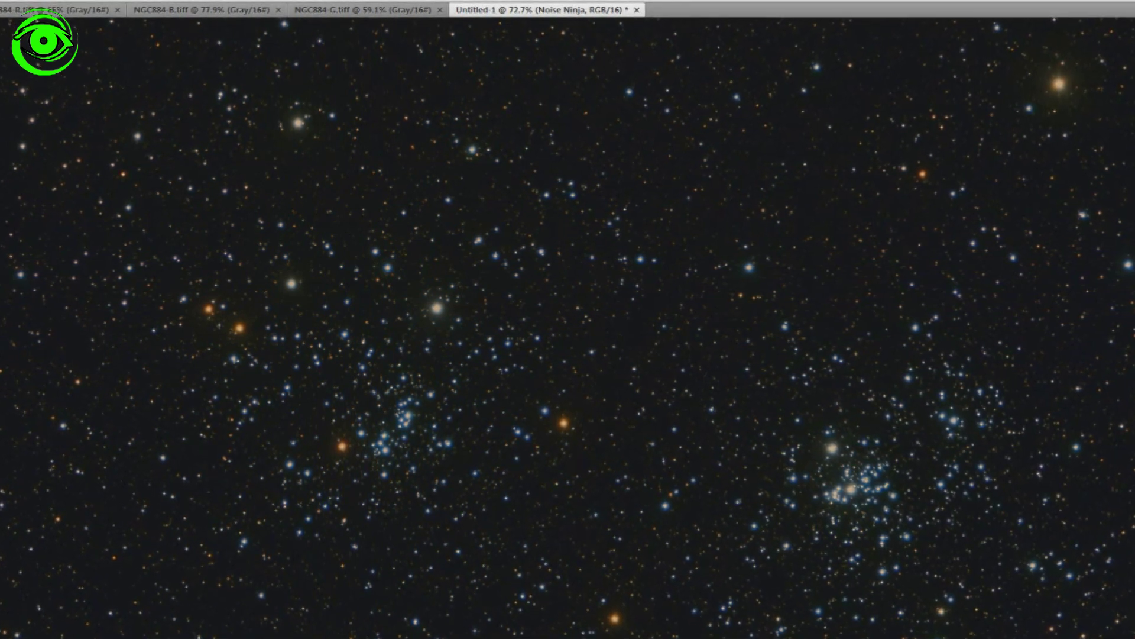
Step: Inspect several star regions in PictureCode's Noise Ninja filter and apply its noise reduction to the Noise Ninja layer
click(134, 0)
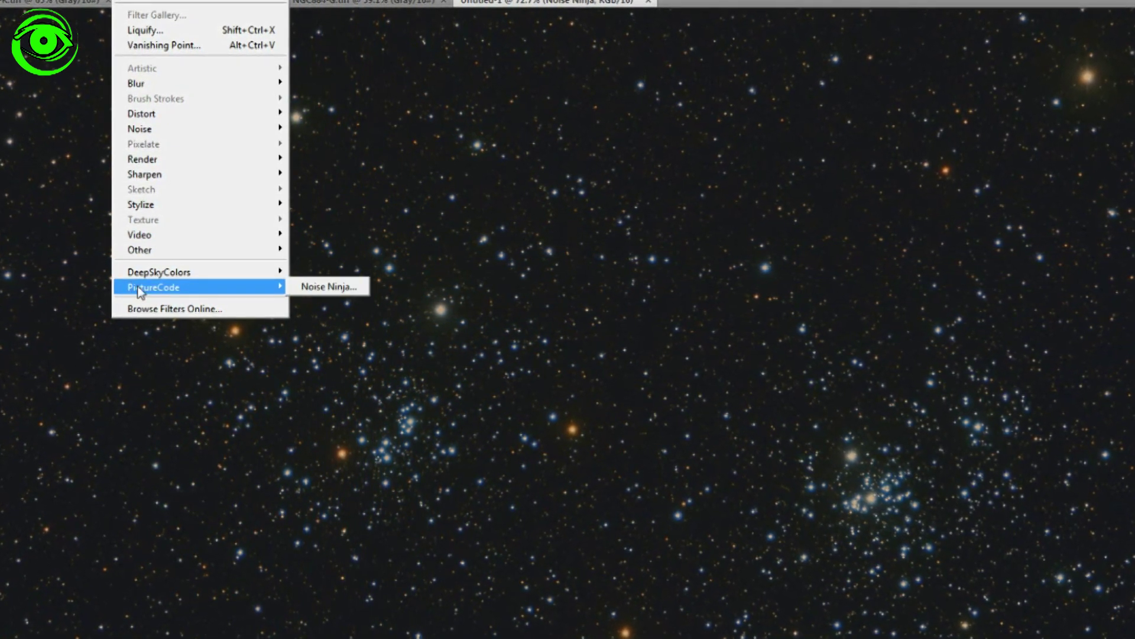
mouse_move(205, 287)
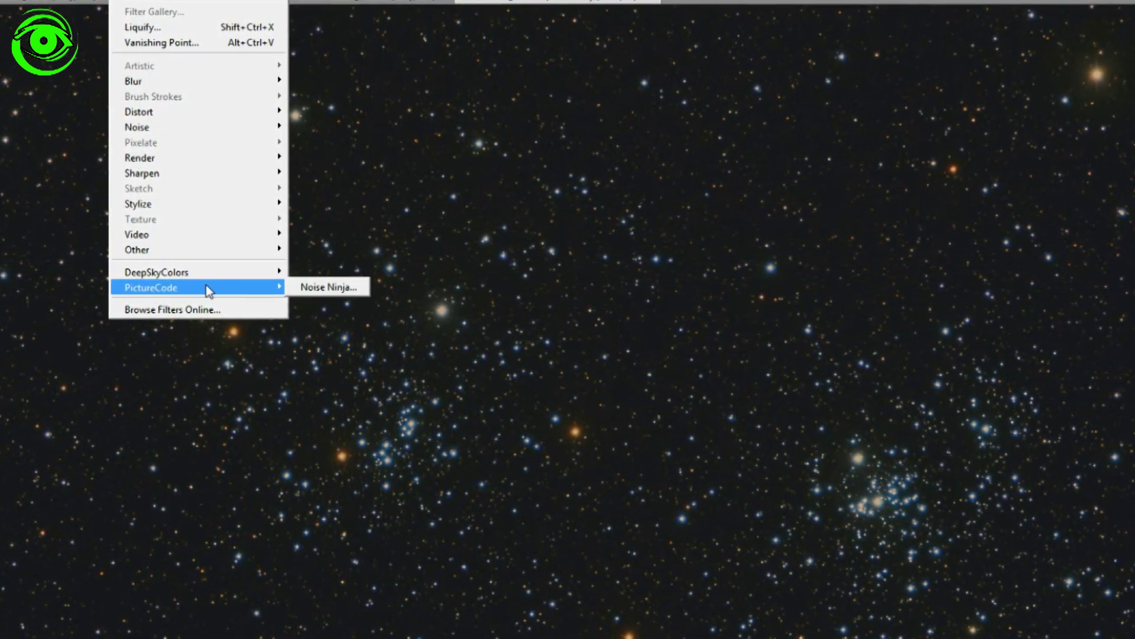
click(327, 286)
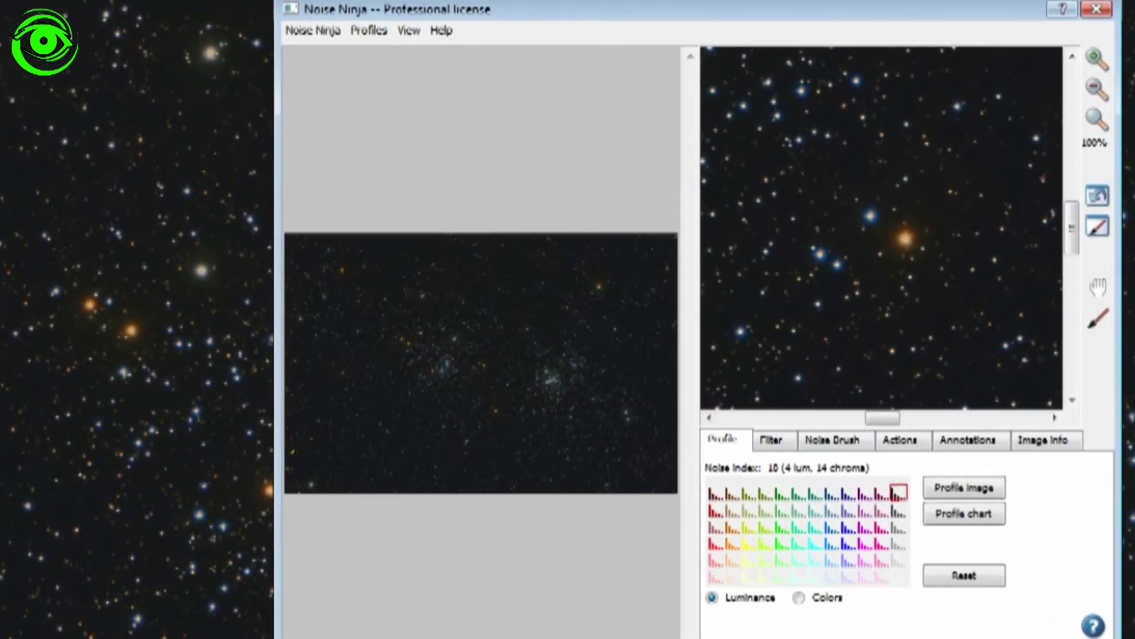
drag(958, 254, 846, 188)
drag(976, 284, 818, 150)
drag(993, 319, 851, 131)
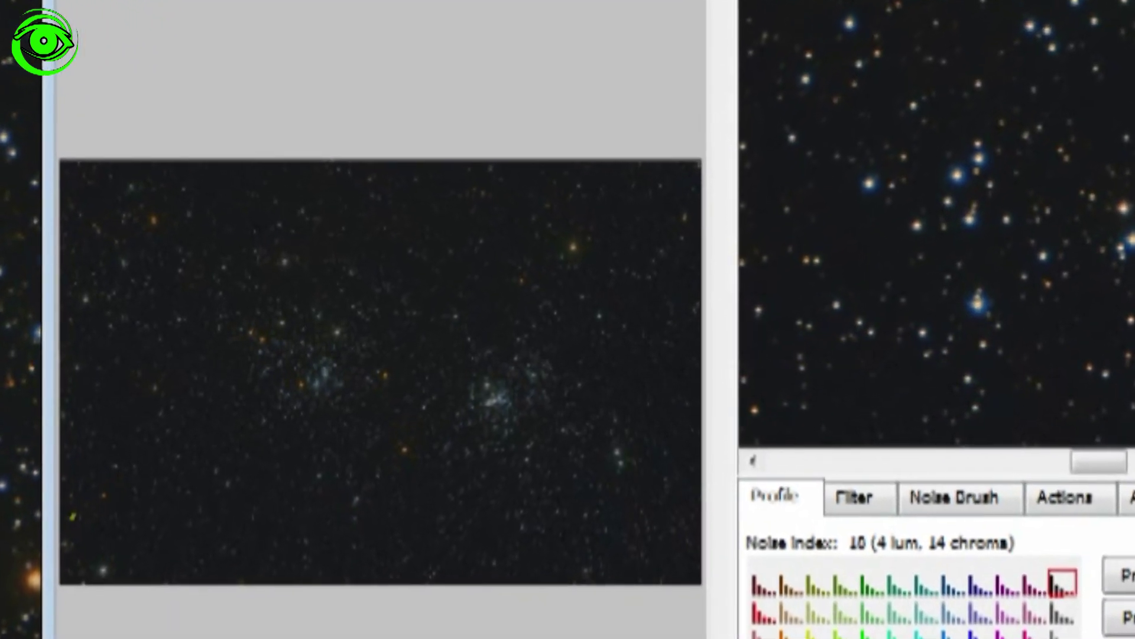
key(Return)
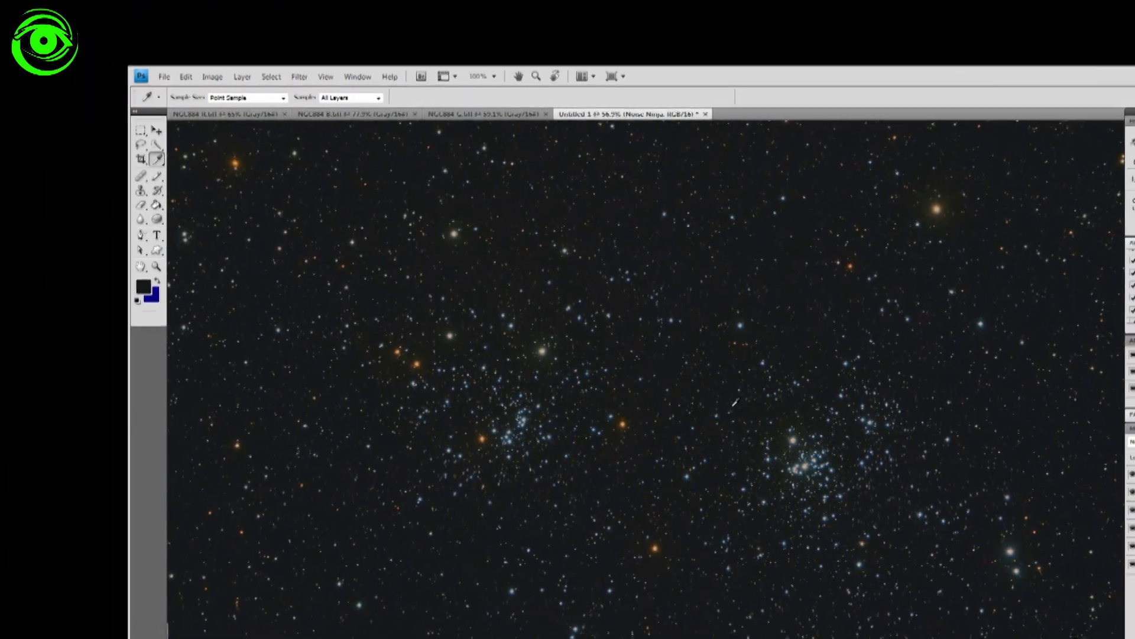
Step: Export the finished composite for the web as a 100-quality JPEG named ngc884-max in the Finals folder
key(ctrl+0)
scroll(738, 405, down, 3)
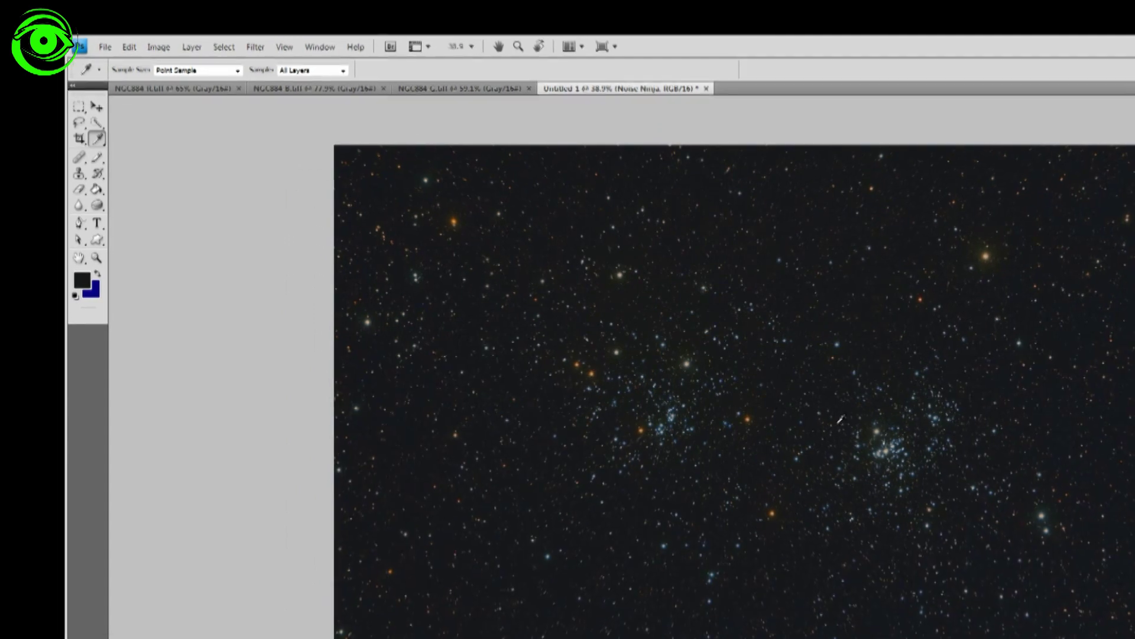
scroll(832, 417, up, 3)
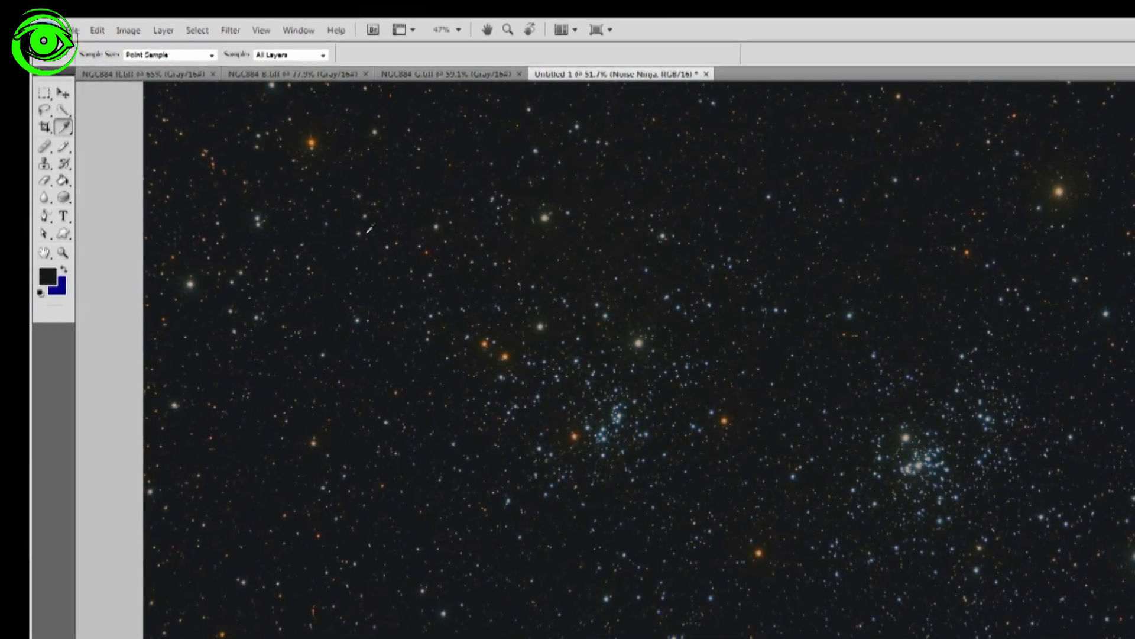
click(72, 30)
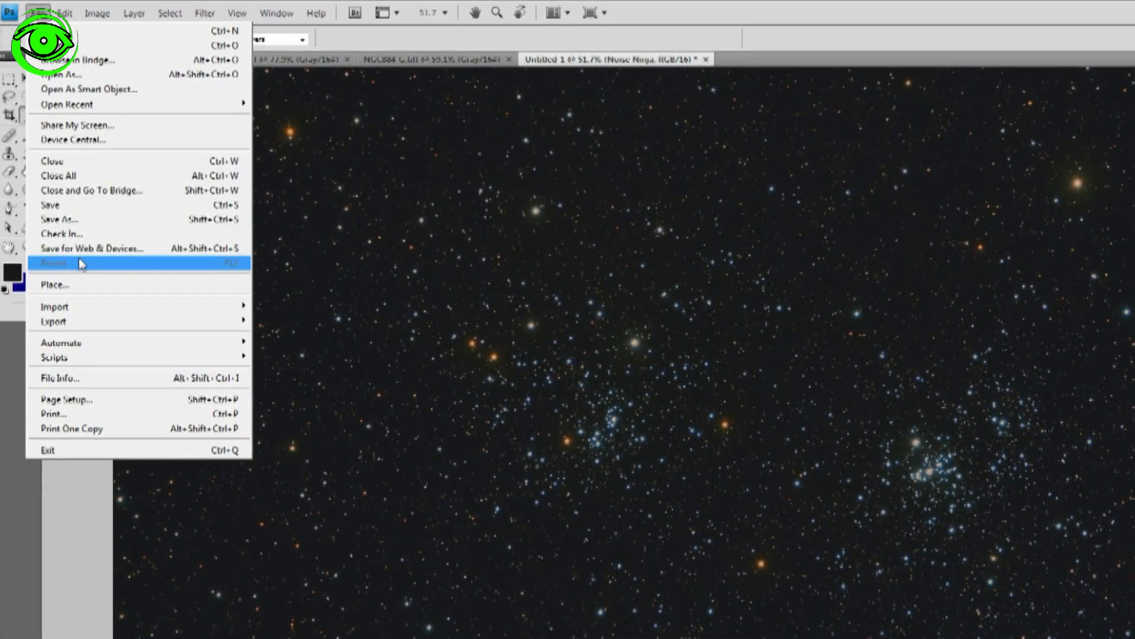
click(83, 248)
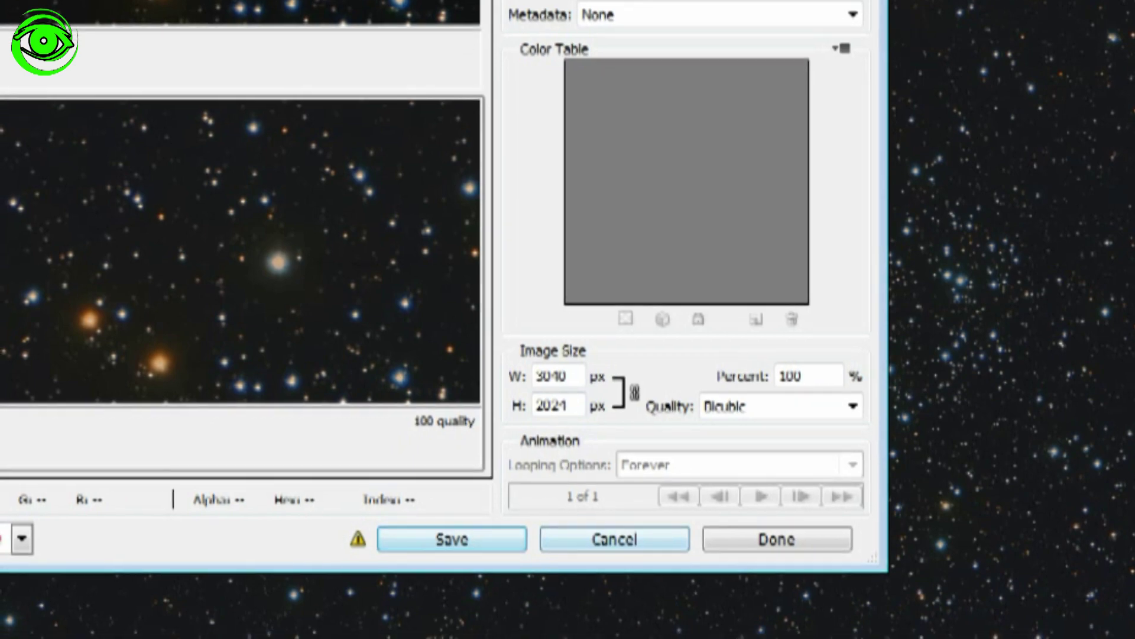
click(444, 575)
text(ngc1114)
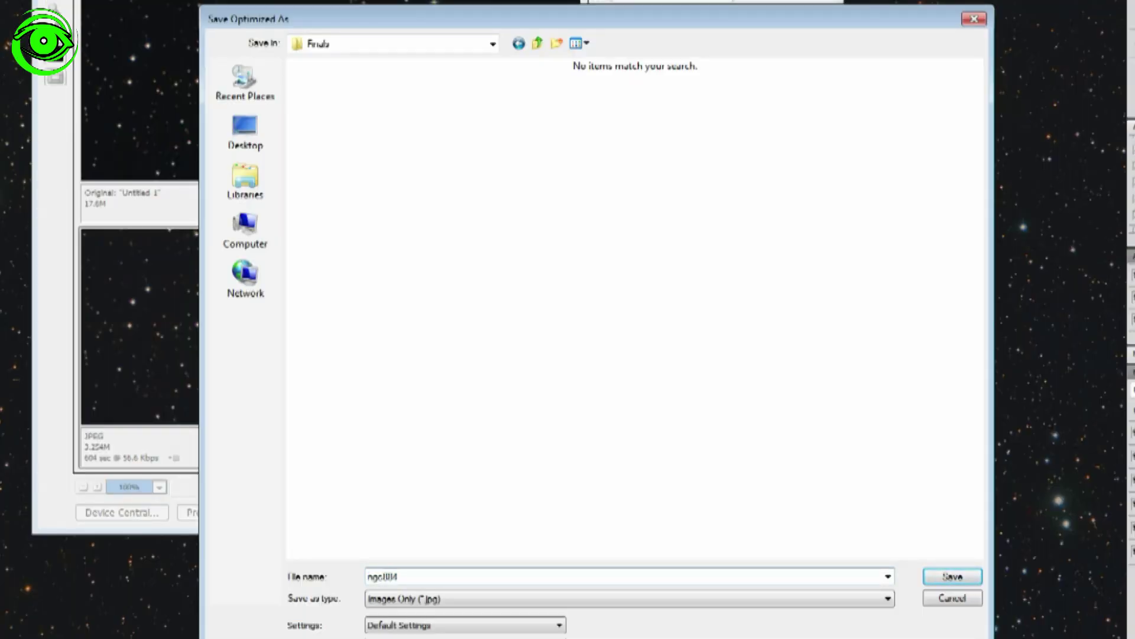
text(-max)
key(Return)
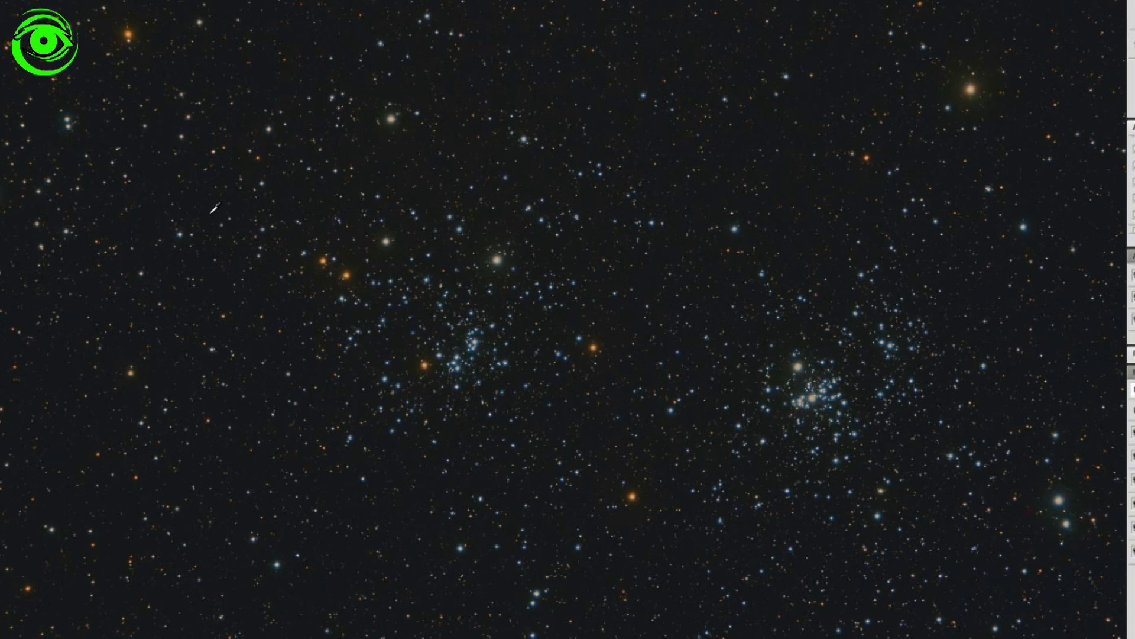
Step: Resize the composite to 800 pixels wide with Bicubic Sharper resampling and view it at actual pixels
key(alt+i)
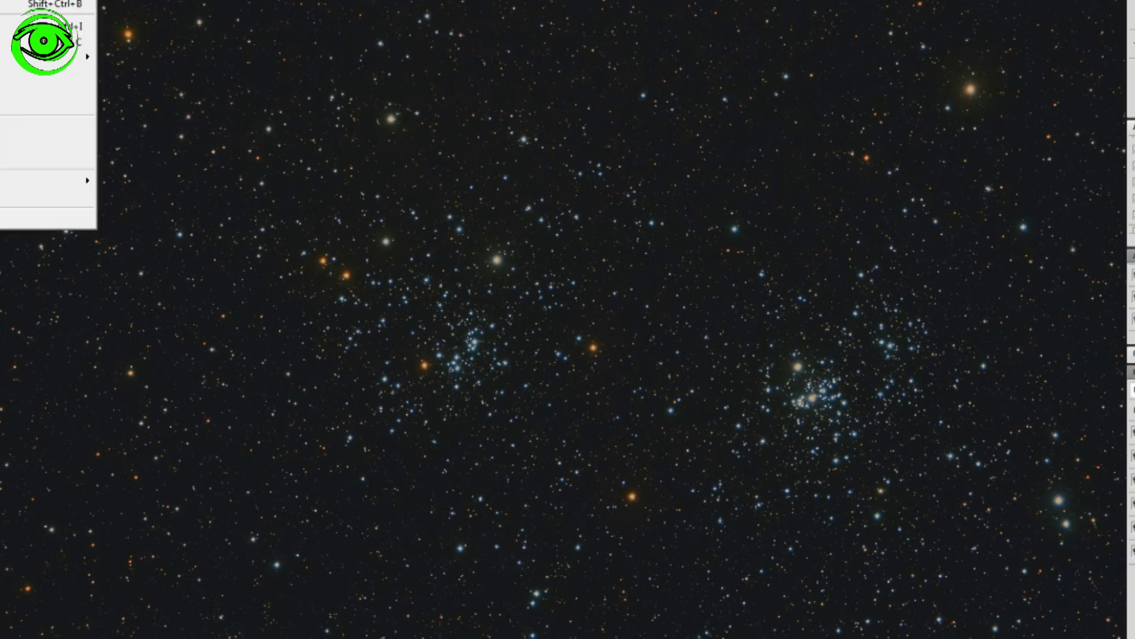
key(Return)
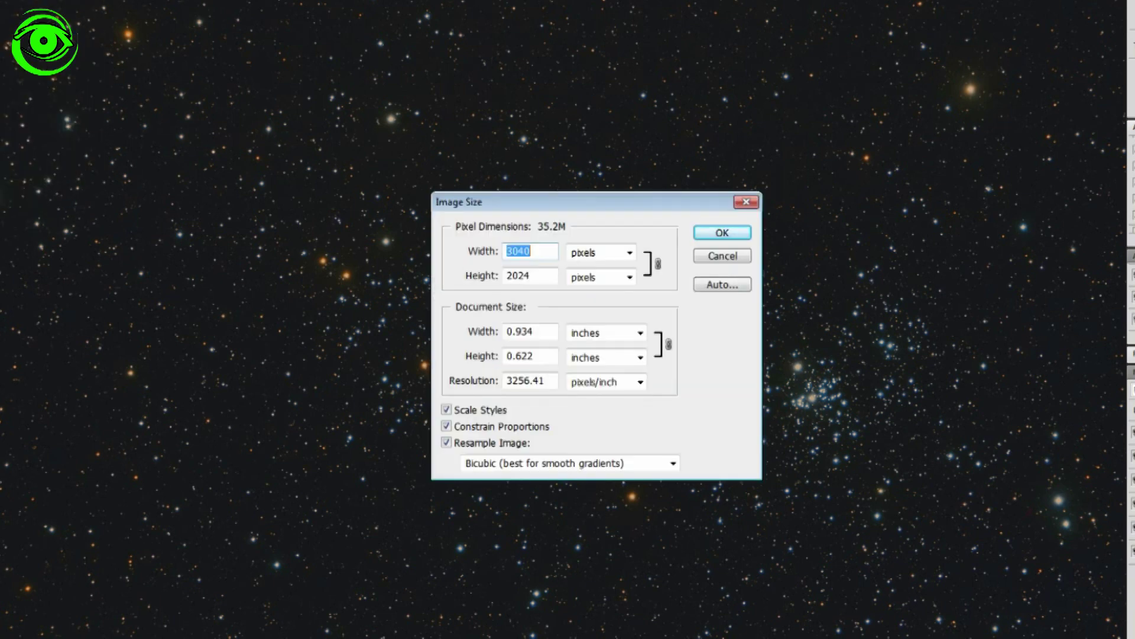
text(800)
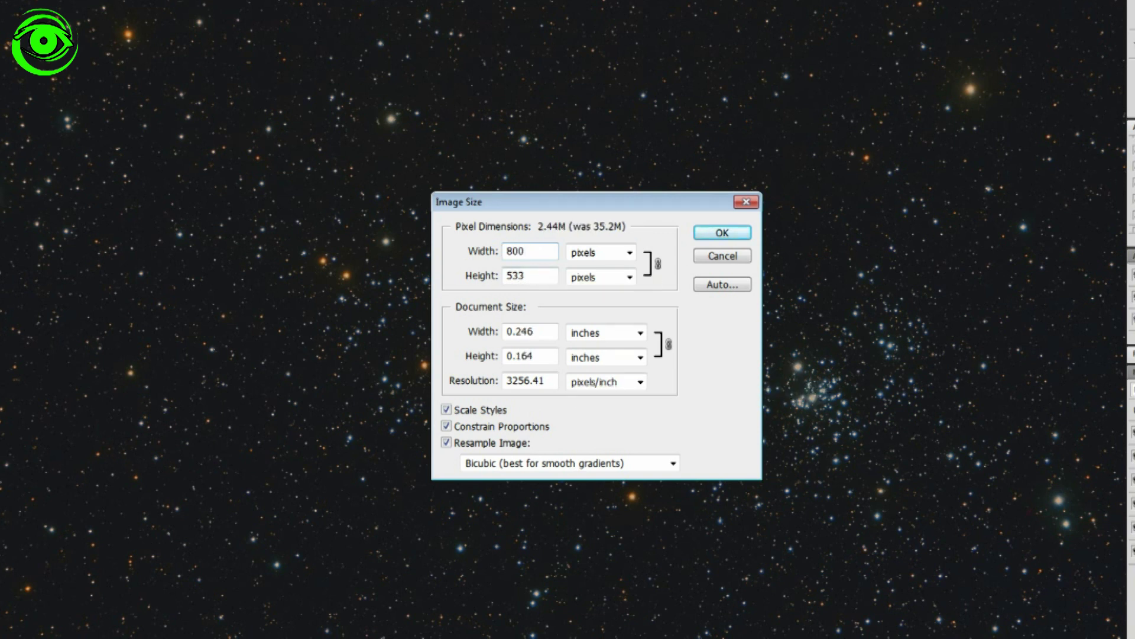
click(673, 463)
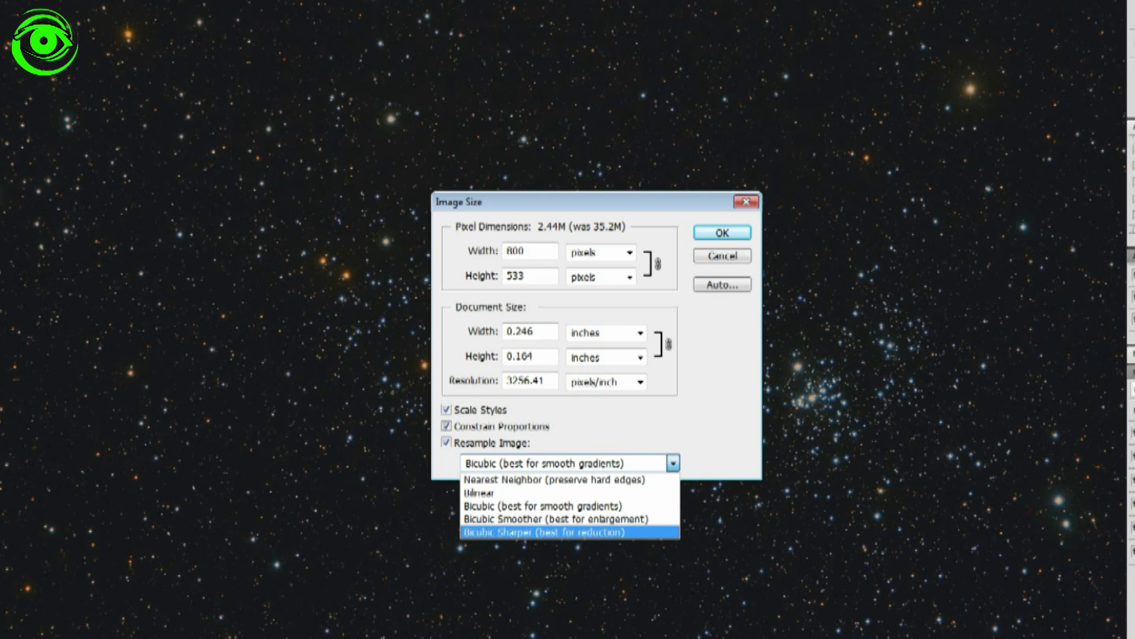
click(571, 532)
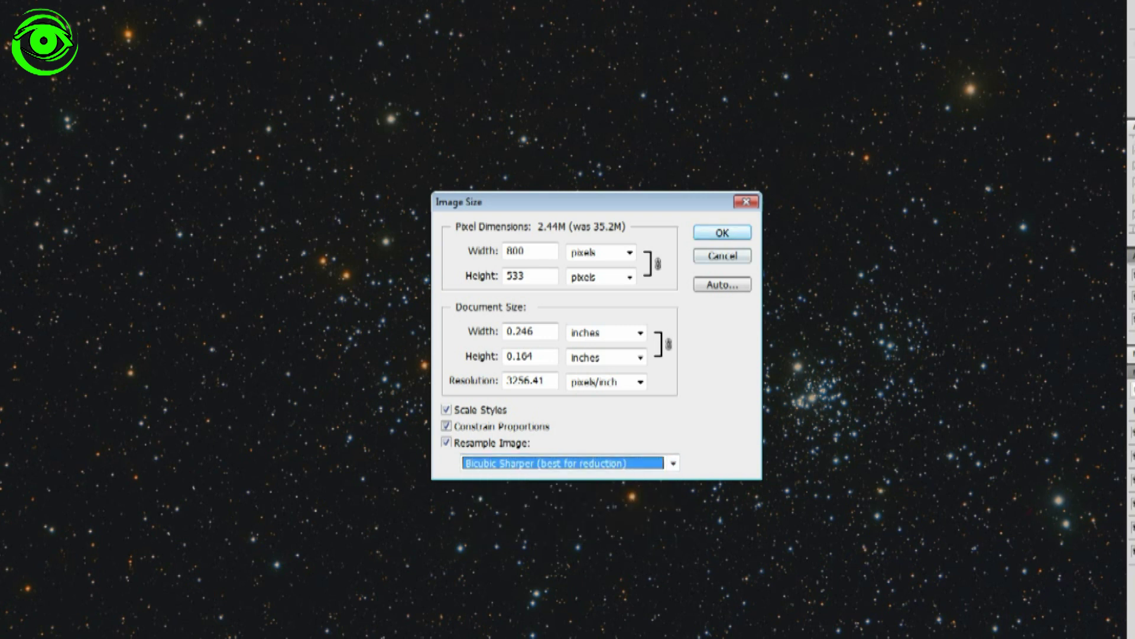
click(720, 233)
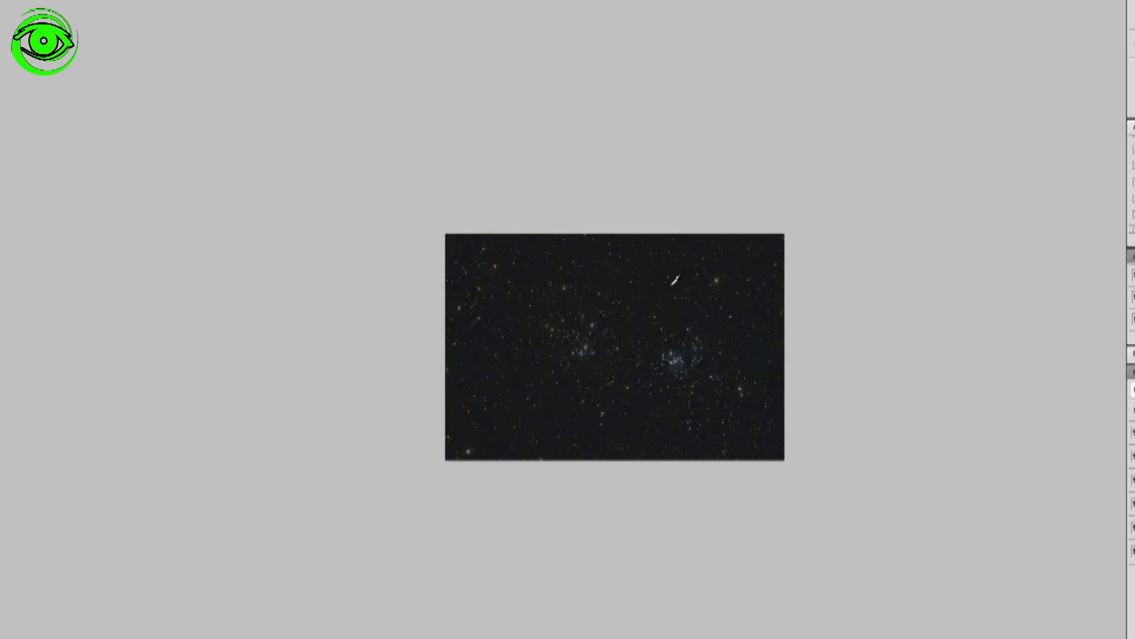
key(alt+v)
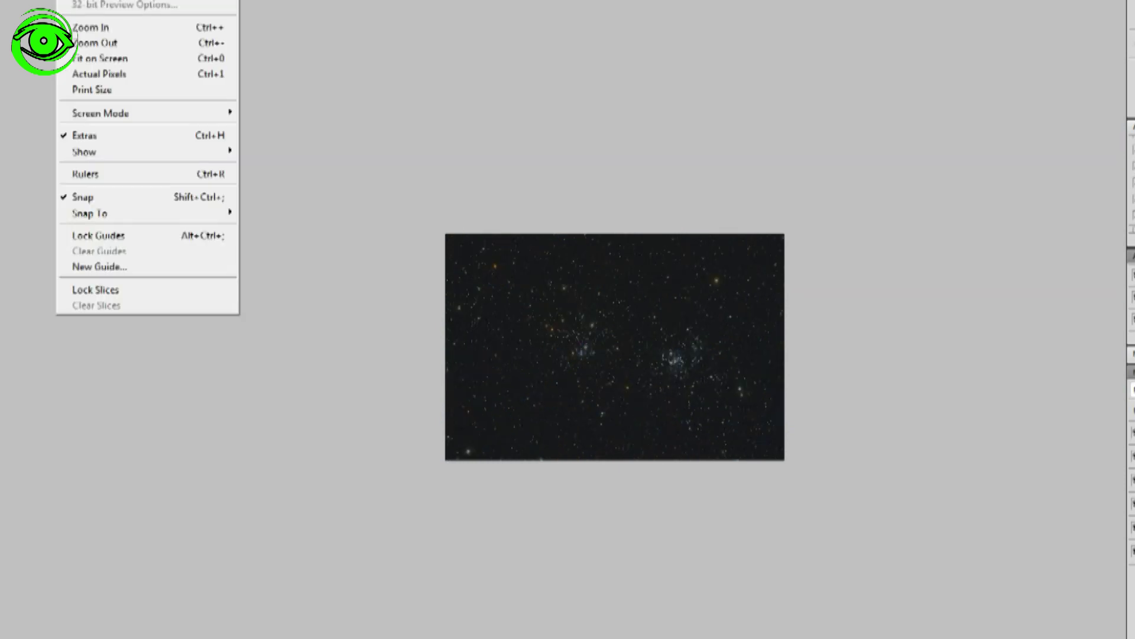
click(86, 74)
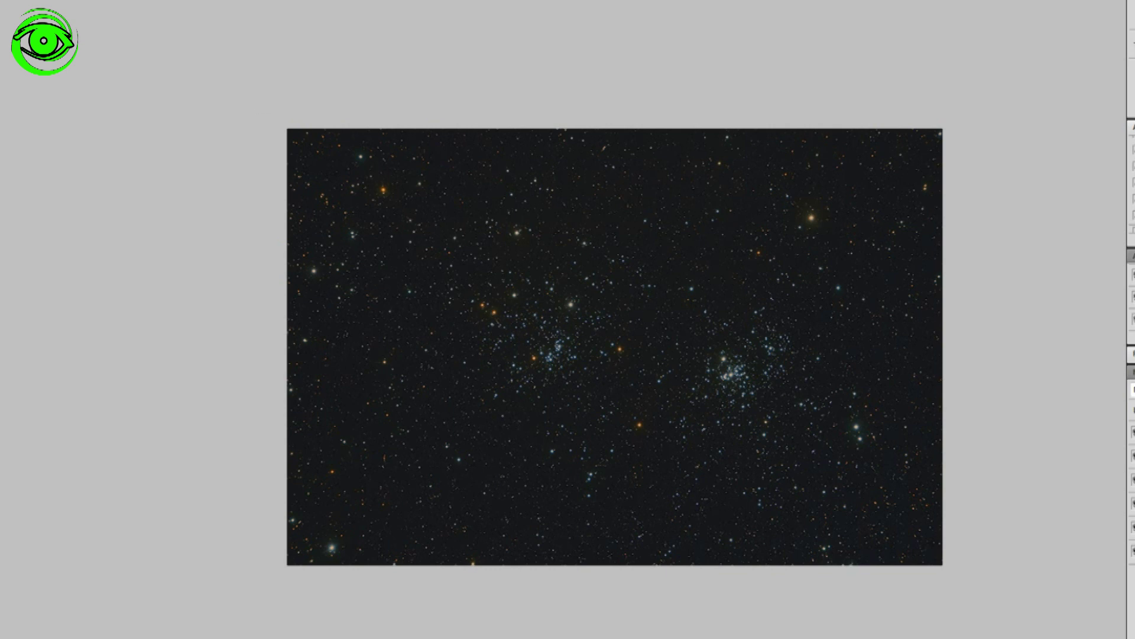
Step: Set up a web export of the resized image as a High, 60-quality JPEG
click(0, 0)
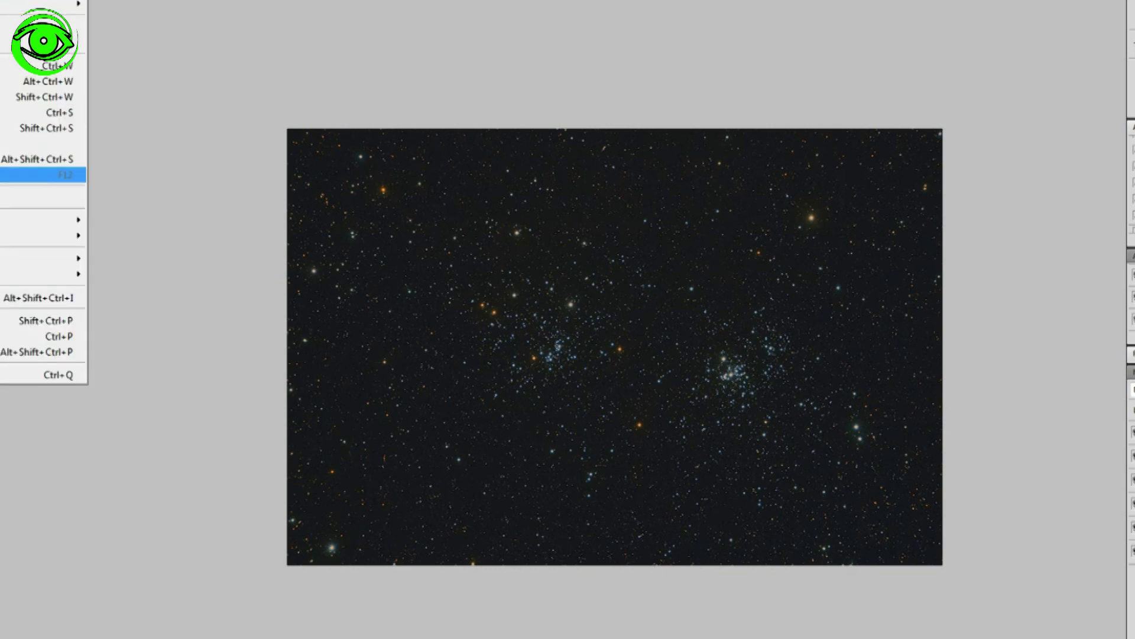
key(ctrl+alt+shift+s)
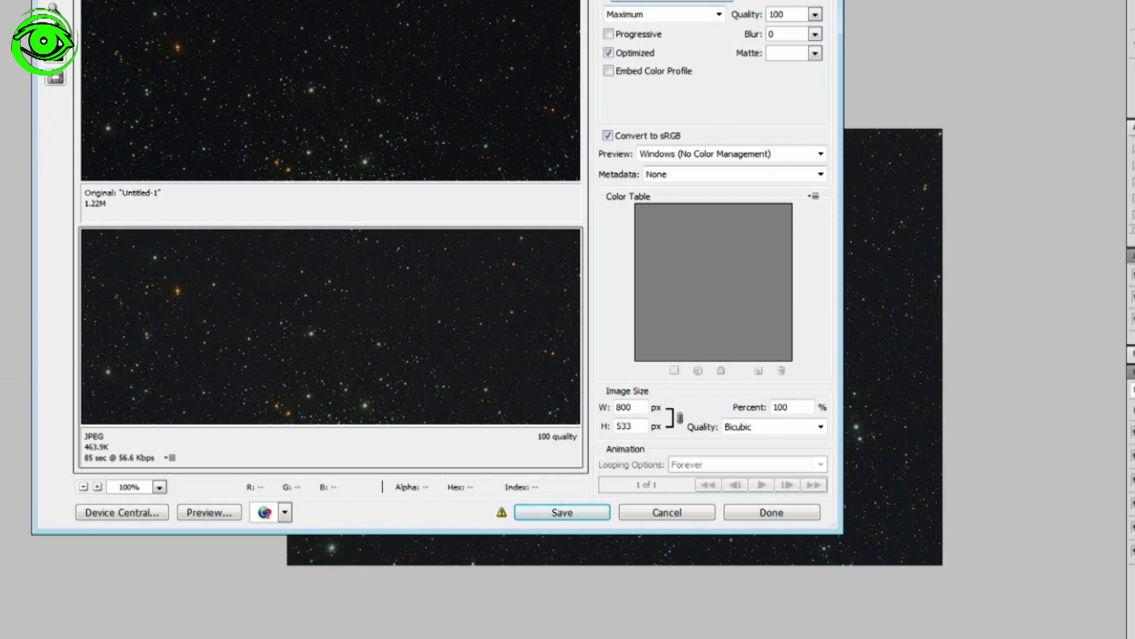
click(719, 14)
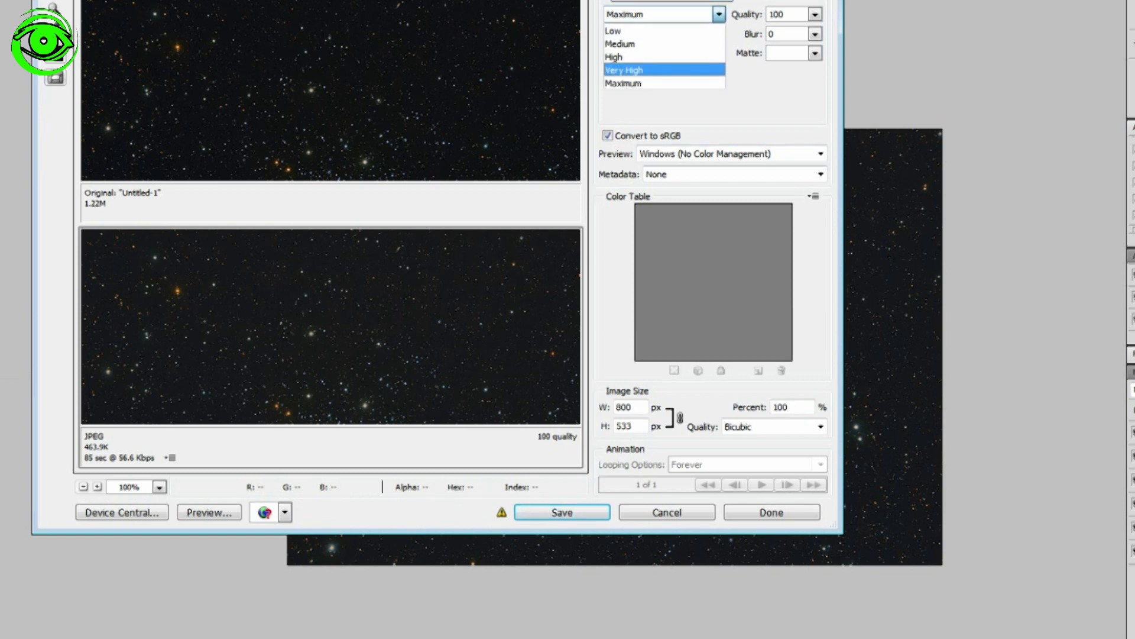
key(Up)
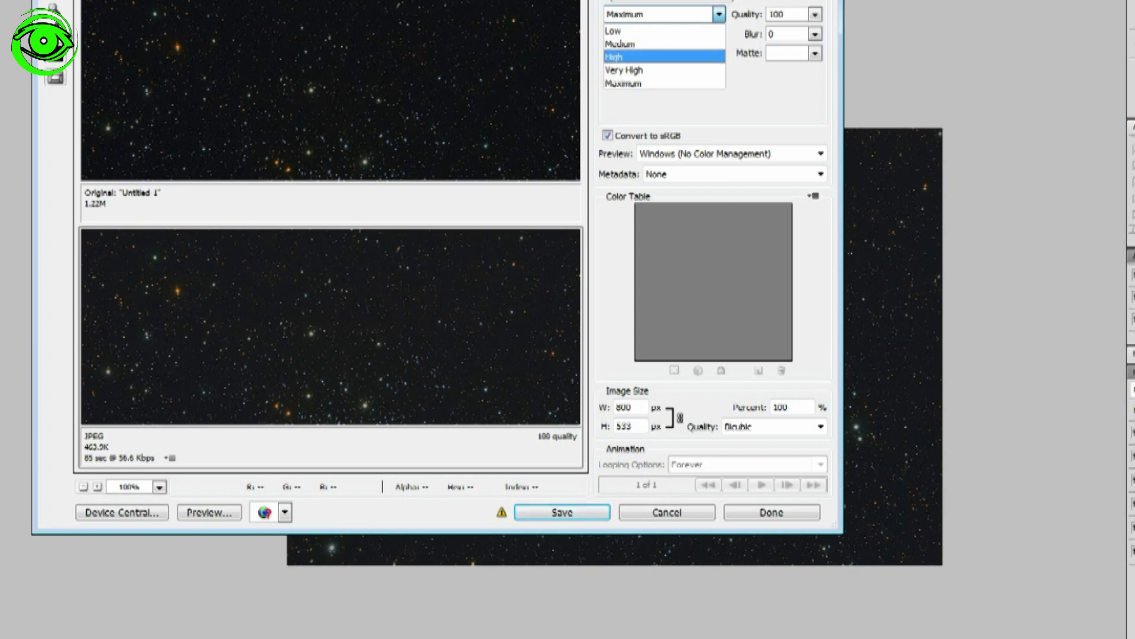
key(Return)
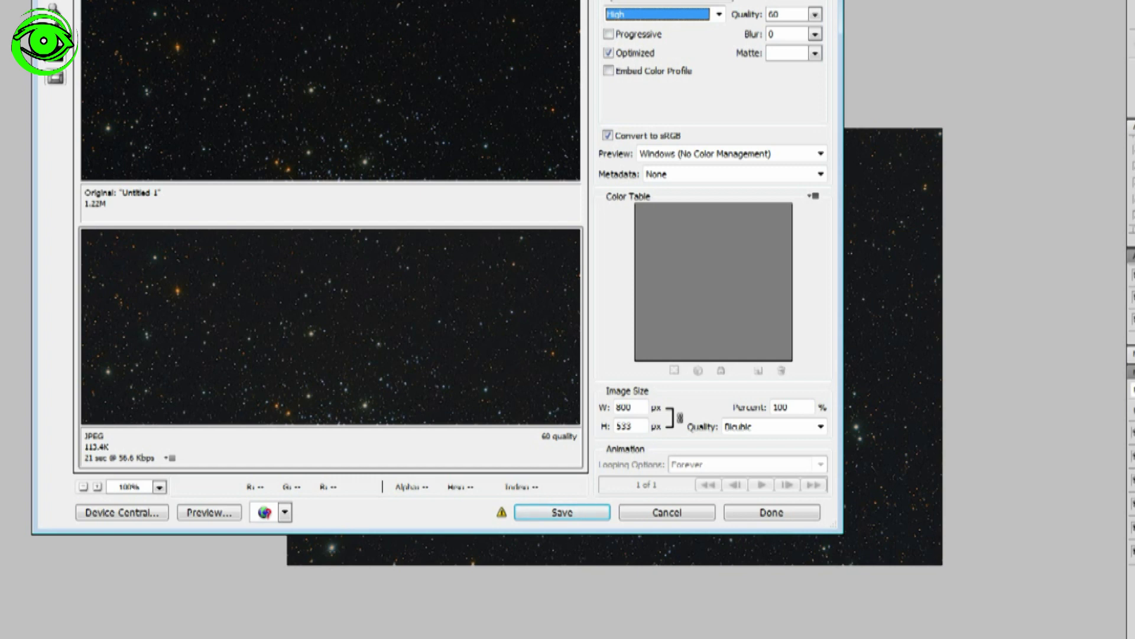
Step: Save the optimized JPEG as ngc884-800 in the Finals folder, basing its name on the existing ngc884-max file
key(Return)
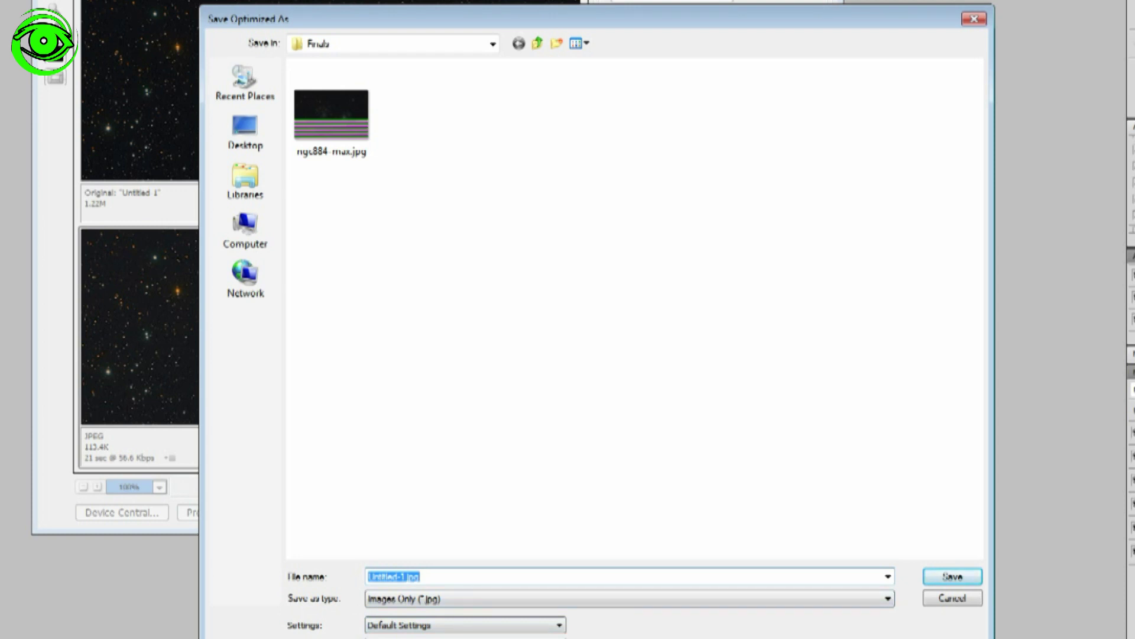
click(331, 115)
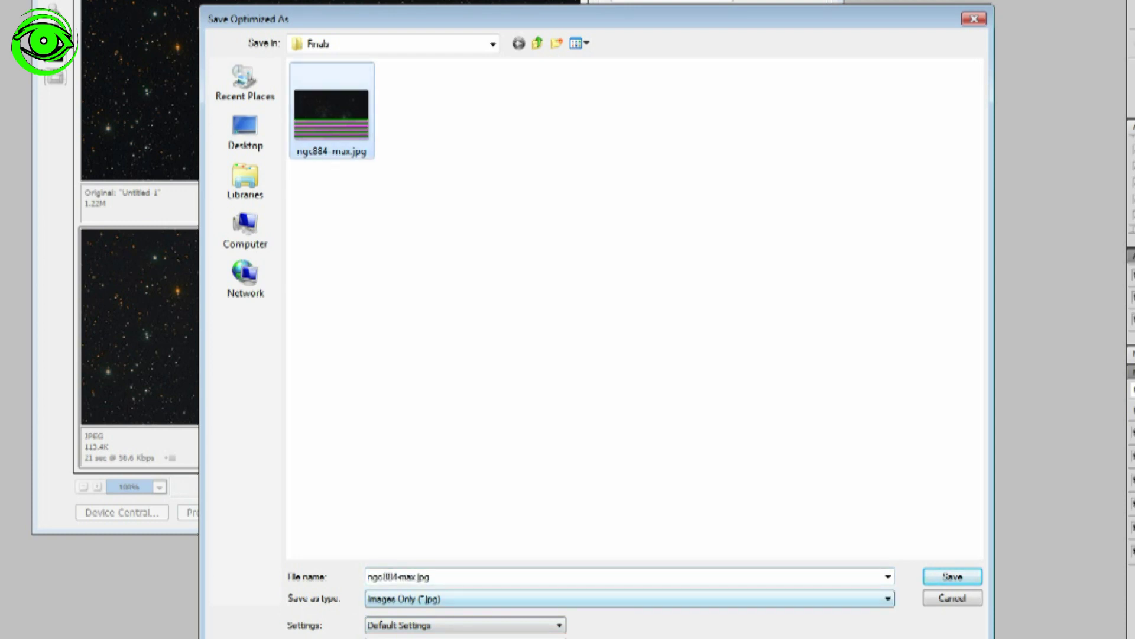
click(417, 576)
click(416, 577)
key(BackSpace)
key(BackSpace)
key(BackSpace)
text(800)
key(Return)
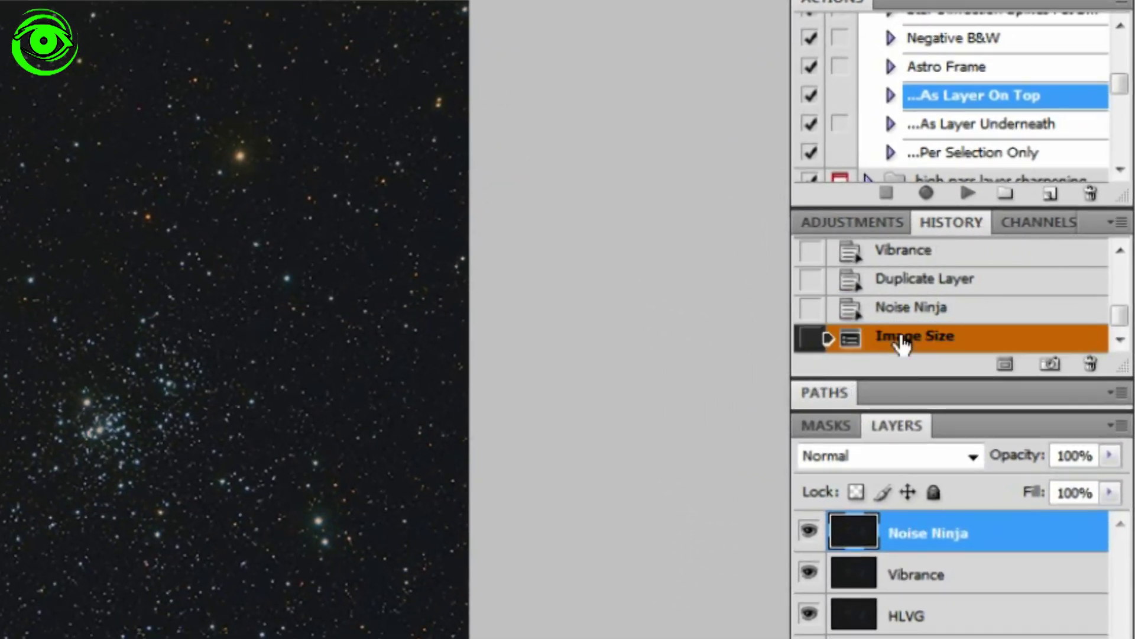
Step: Delete the Image Size state from the history to restore the full-resolution composite
drag(902, 343, 1089, 357)
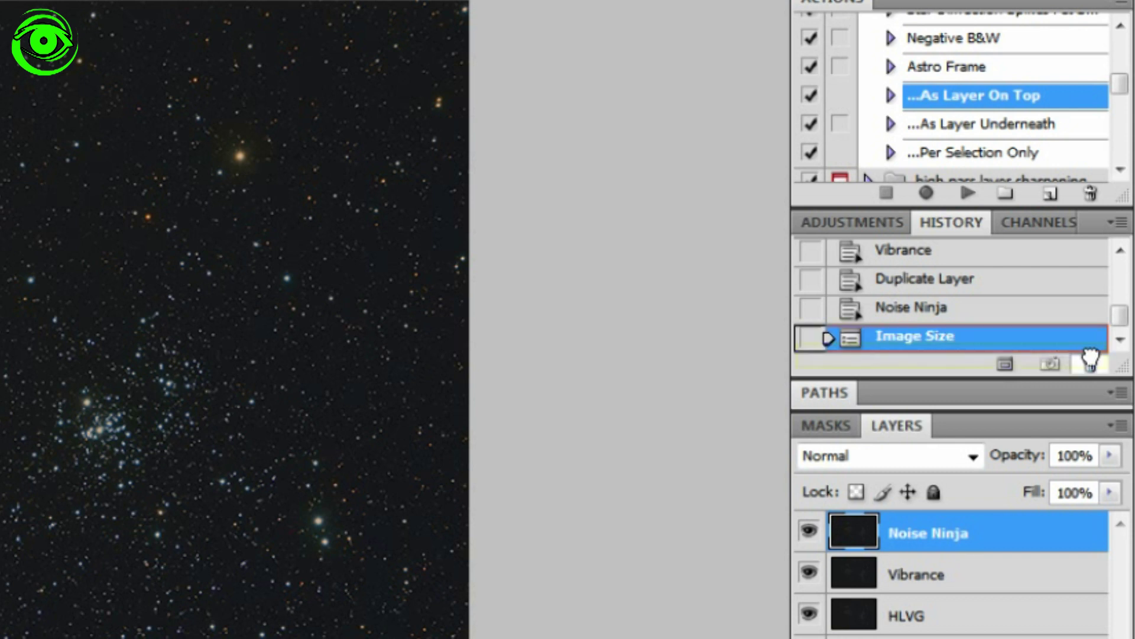
drag(1090, 358, 1090, 361)
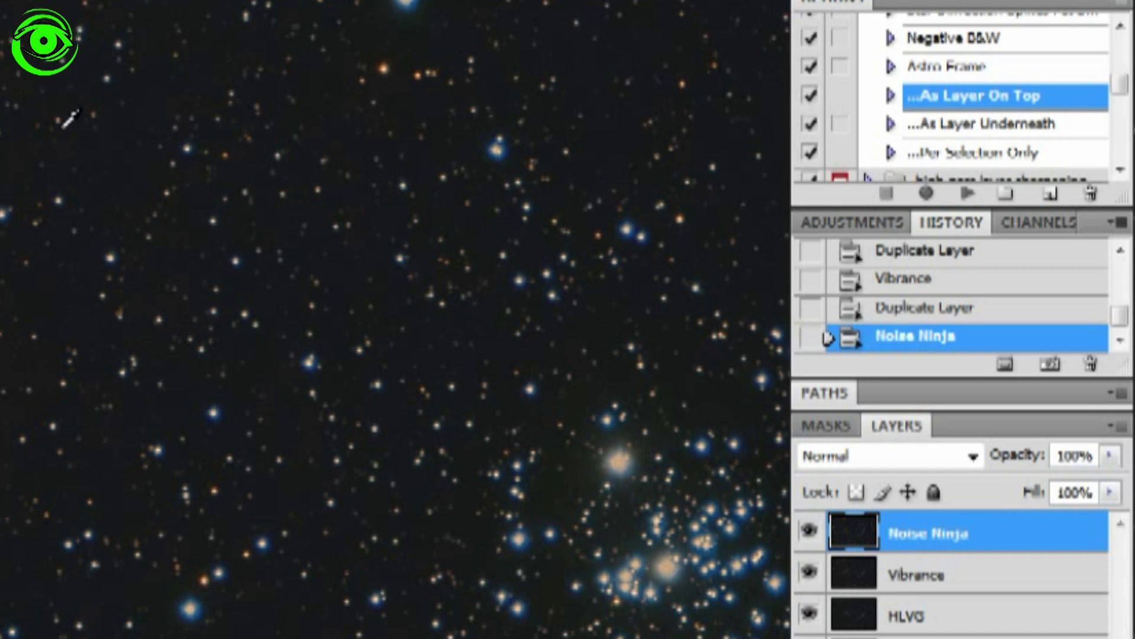
key(ctrl+minus)
key(ctrl+minus)
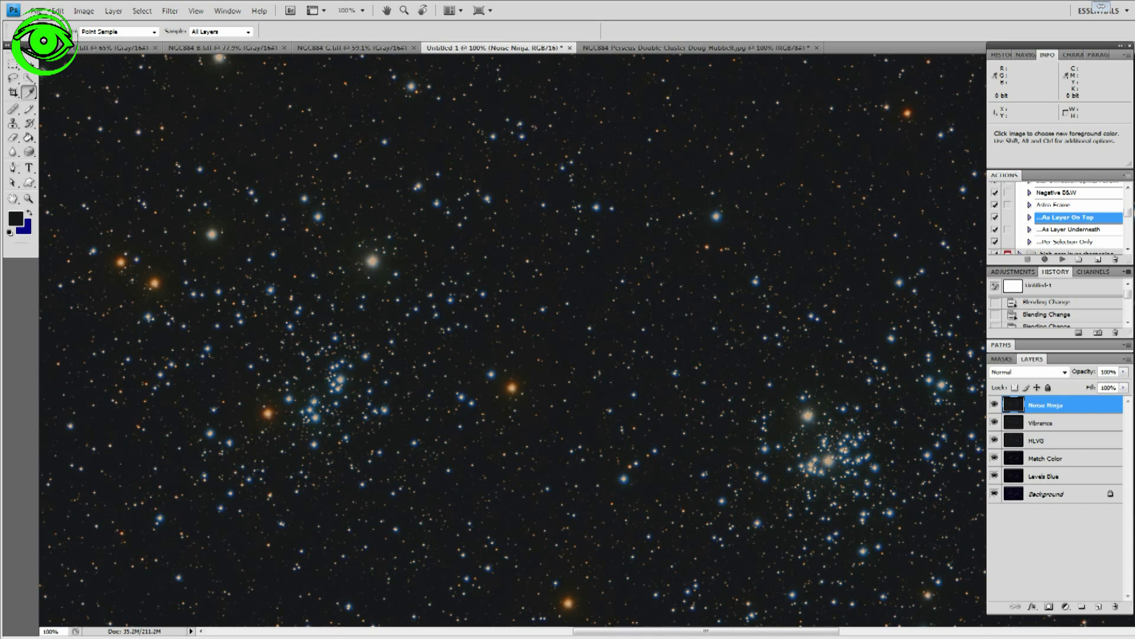
Step: Compare star colours and background between the Untitled-1 composite and the open Perseus Double Cluster JPEG
click(620, 49)
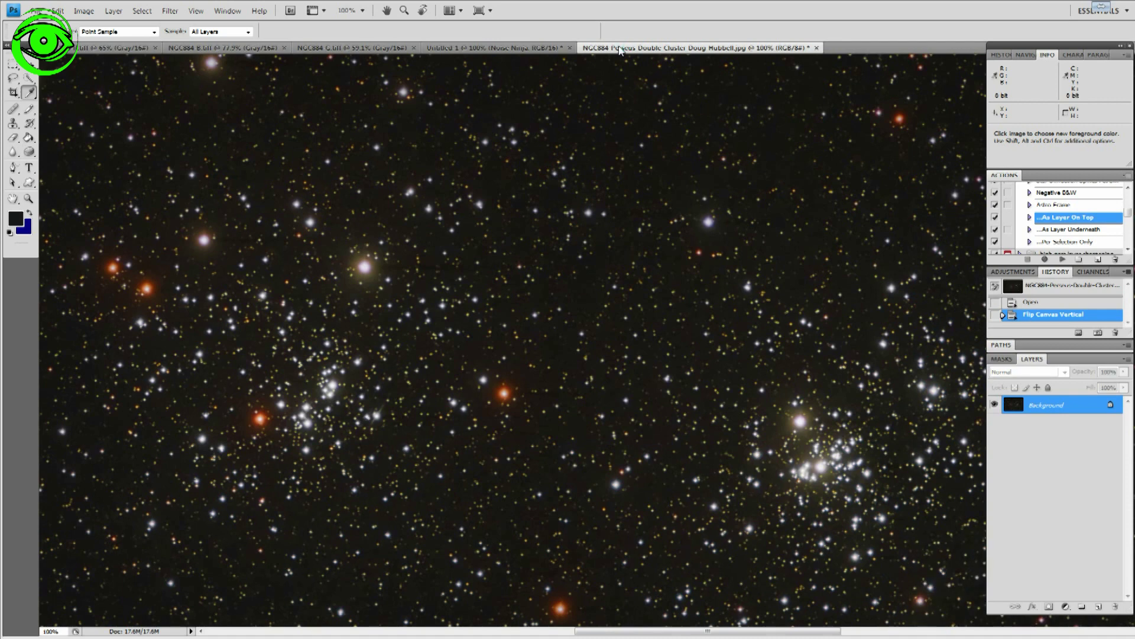
click(484, 49)
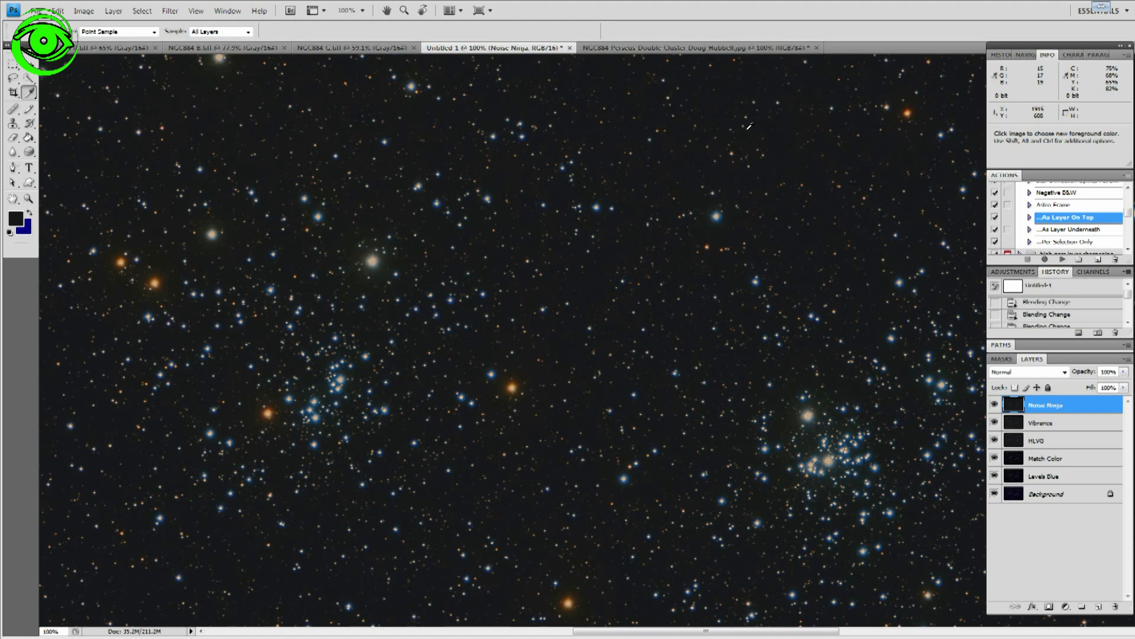
click(738, 48)
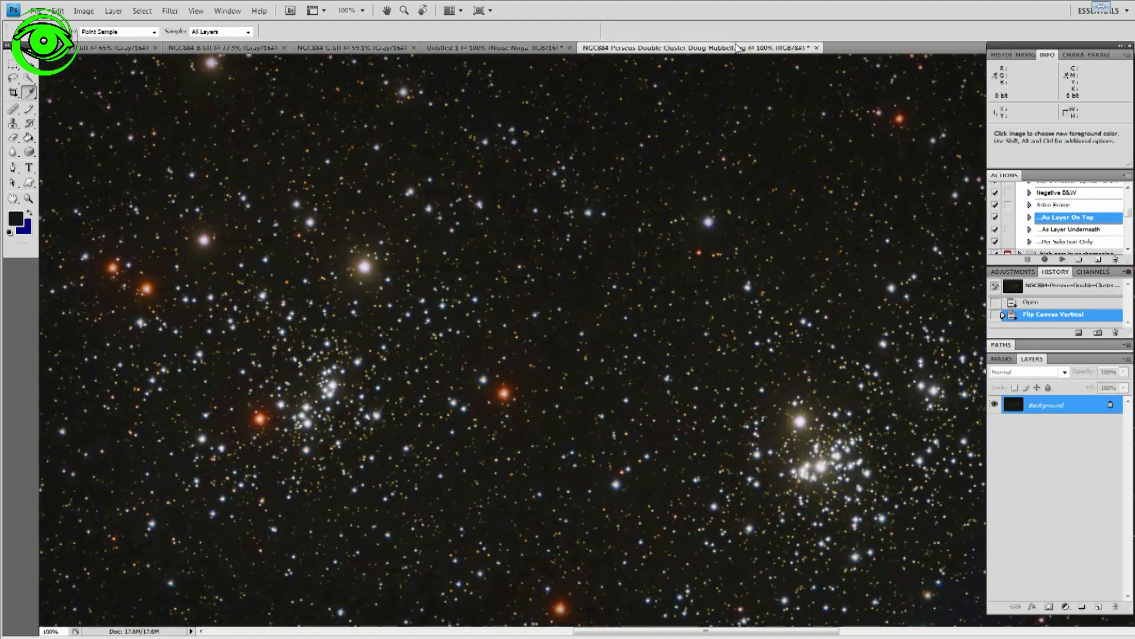